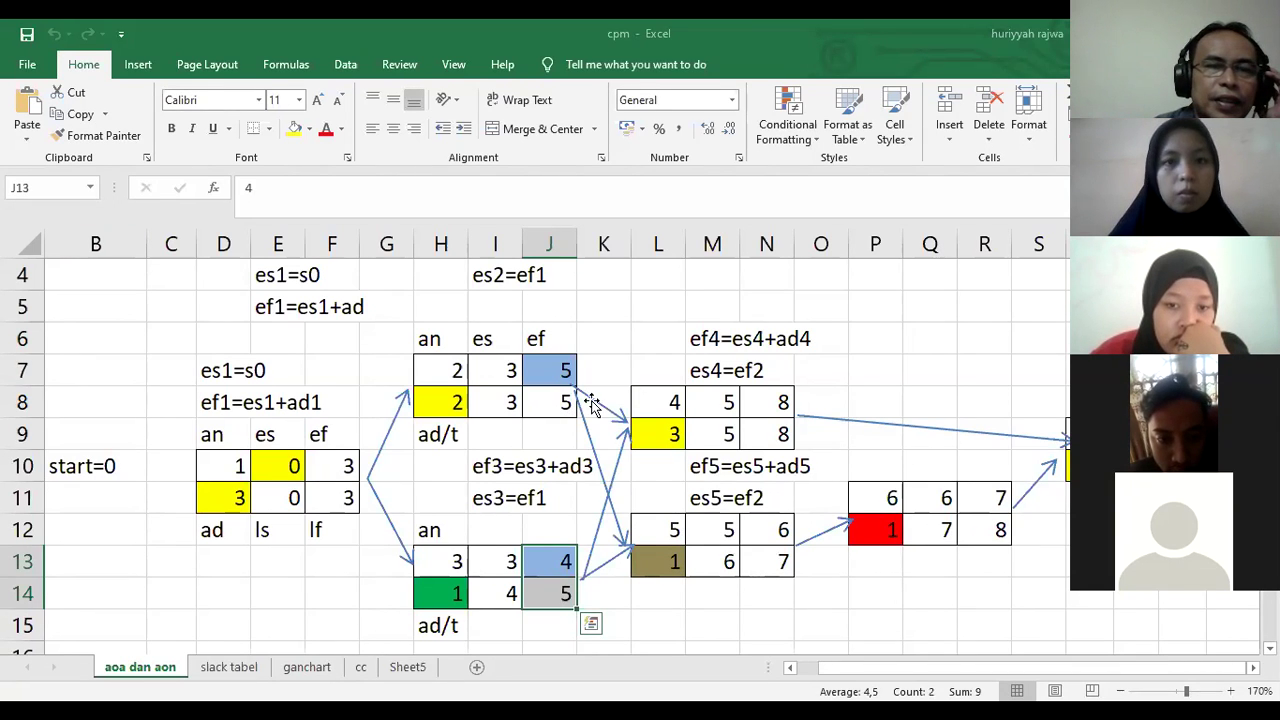
Step: Review the slack tabel sheet, checking activity 1's ls and es values and its slack formula
left_click(228, 668)
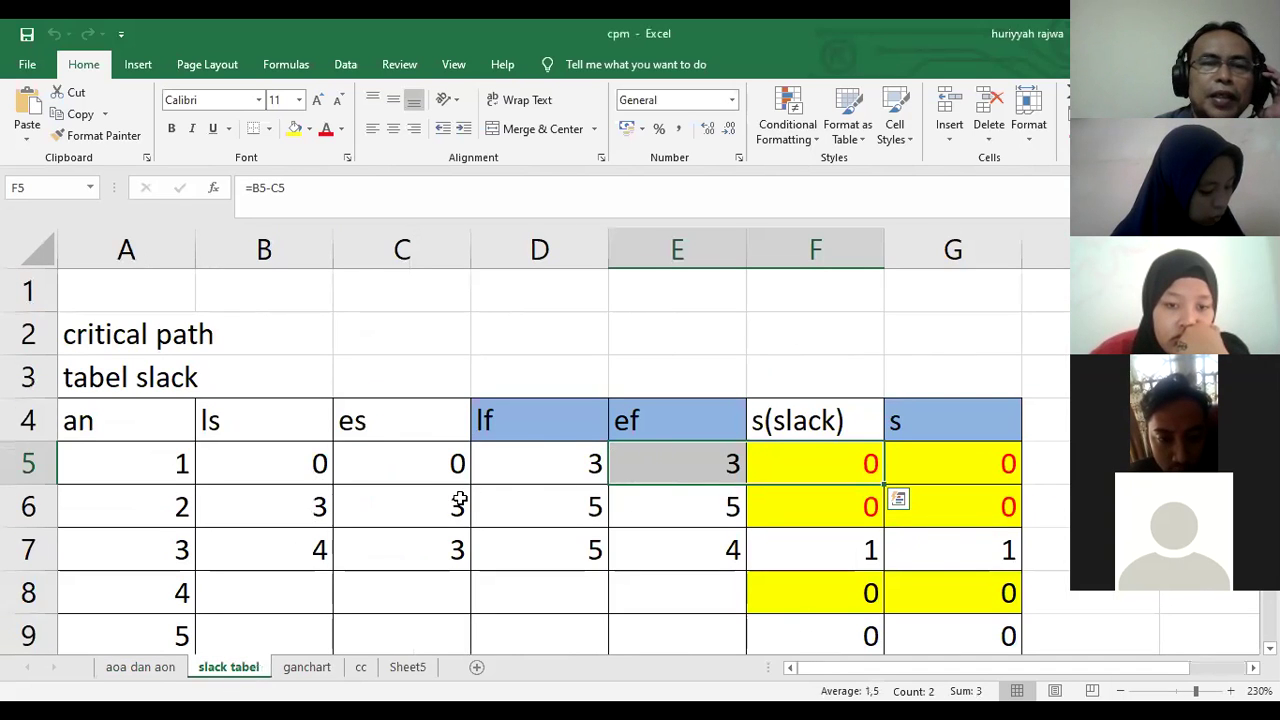
scroll(458, 498, "down", 2)
scroll(460, 500, "up", 1)
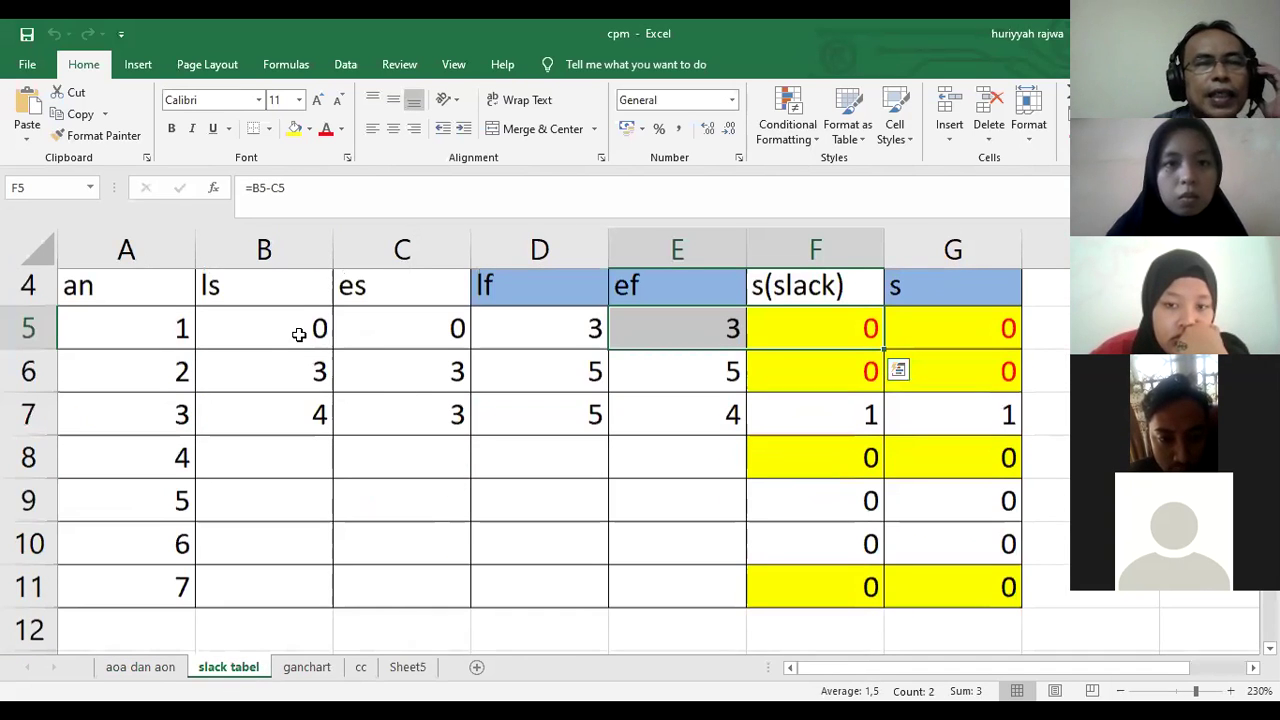
scroll(358, 453, "up", 1)
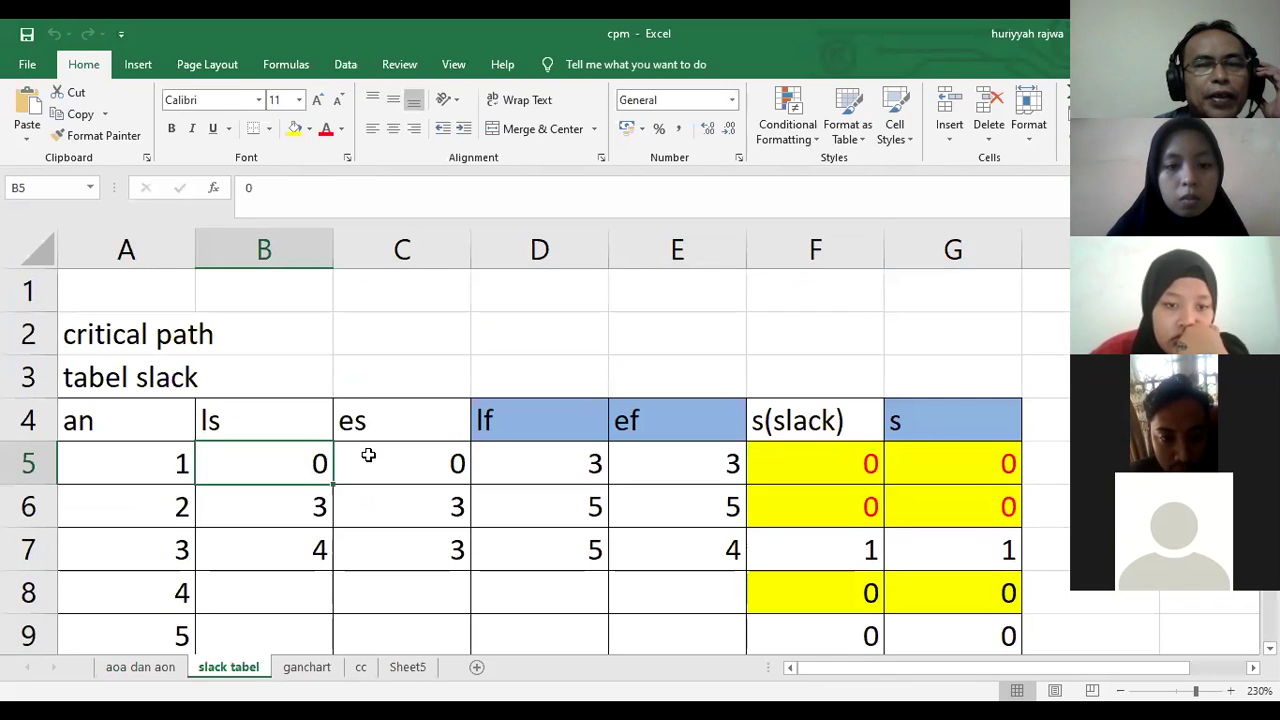
left_click(400, 455)
key("Right")
key("Right")
key("Right")
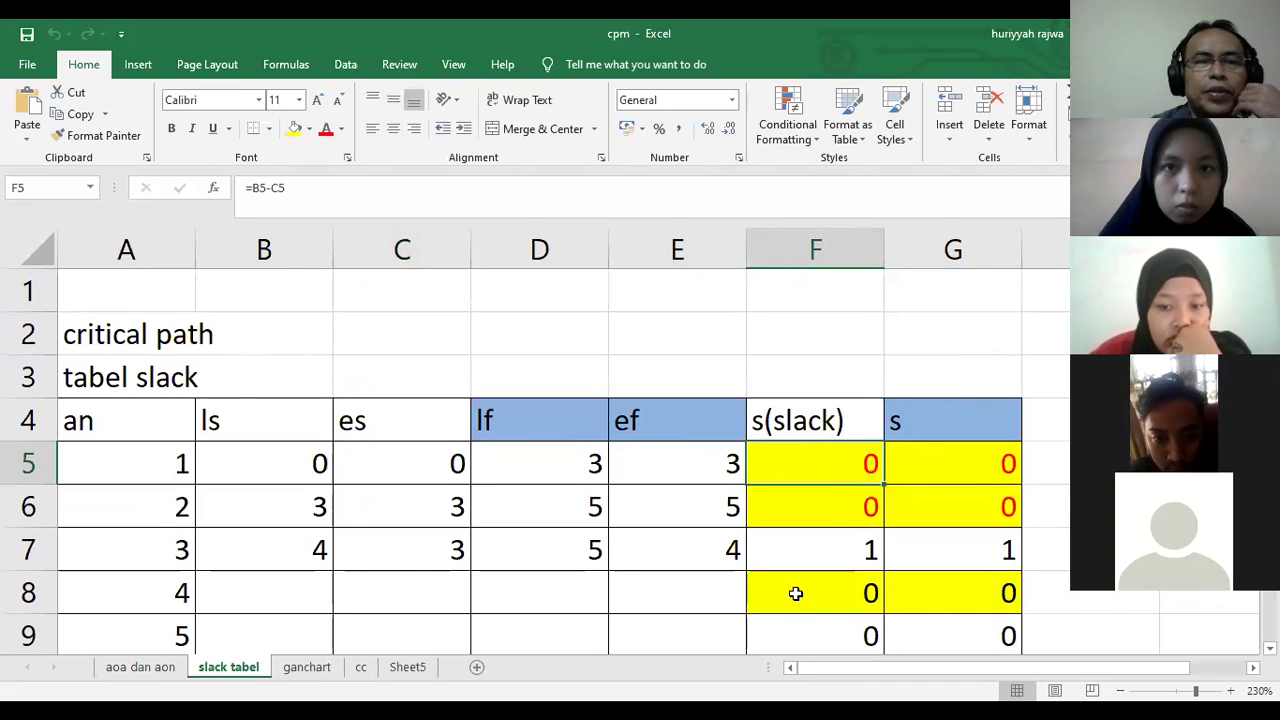
Step: Examine the bars of activities 1 to 3 on the ganchart sheet and activity 1's AVGT on the cc sheet
left_click(318, 671)
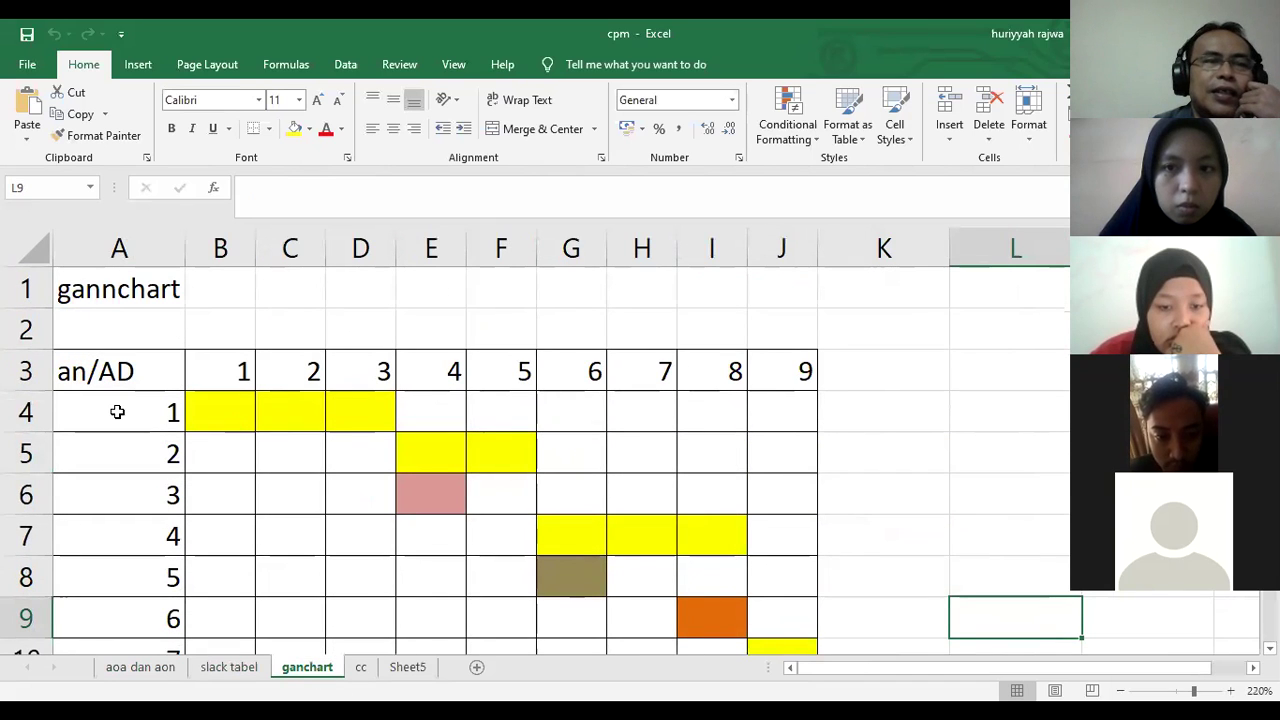
left_click(215, 411)
left_click(351, 409)
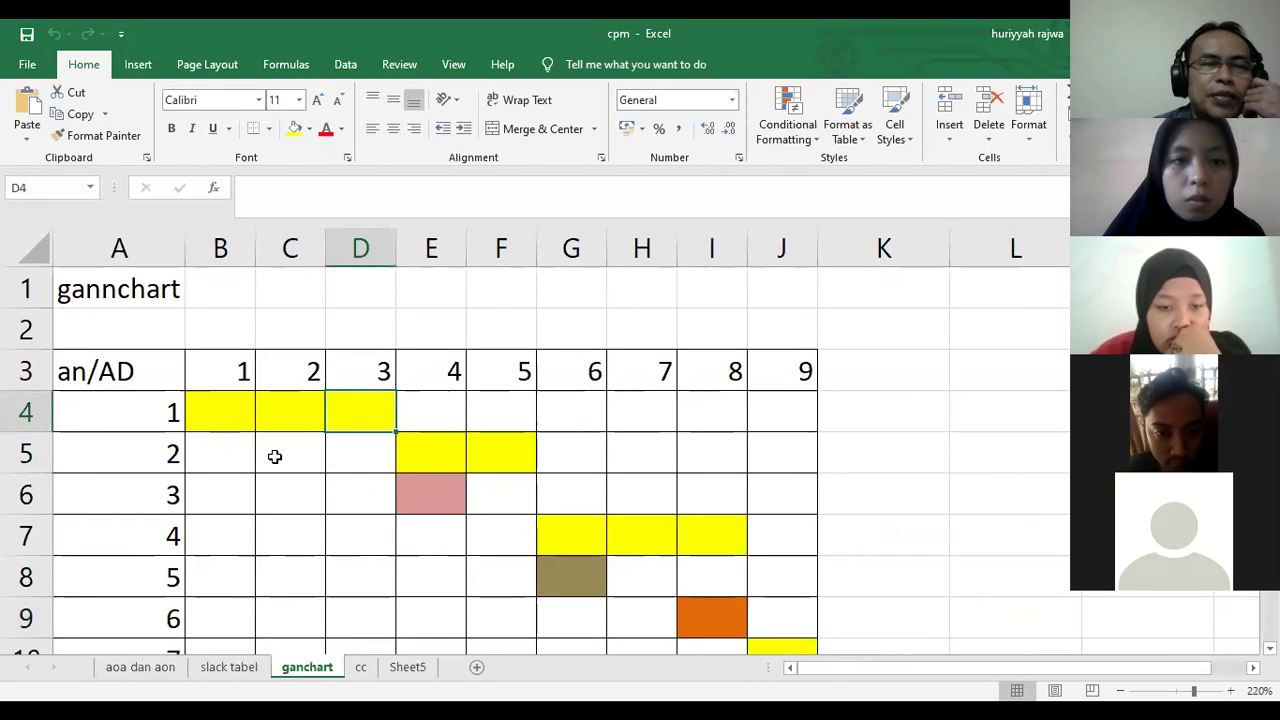
left_click(414, 456)
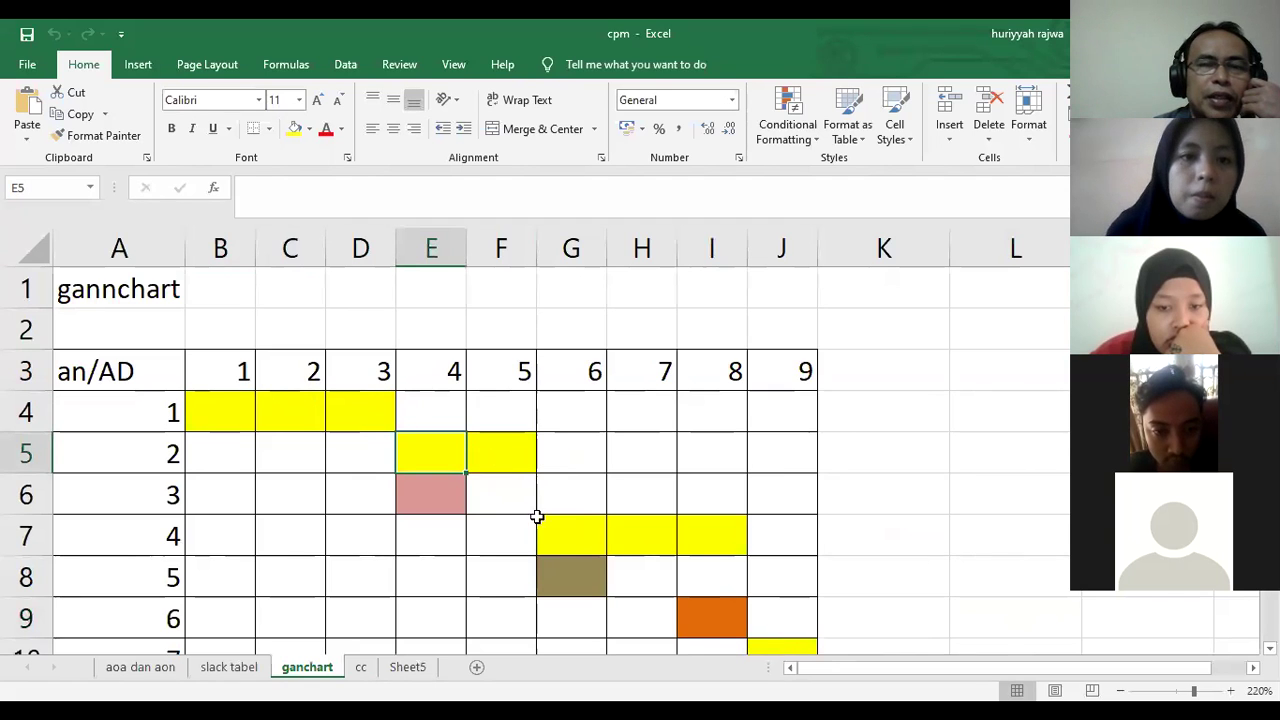
left_click(428, 503)
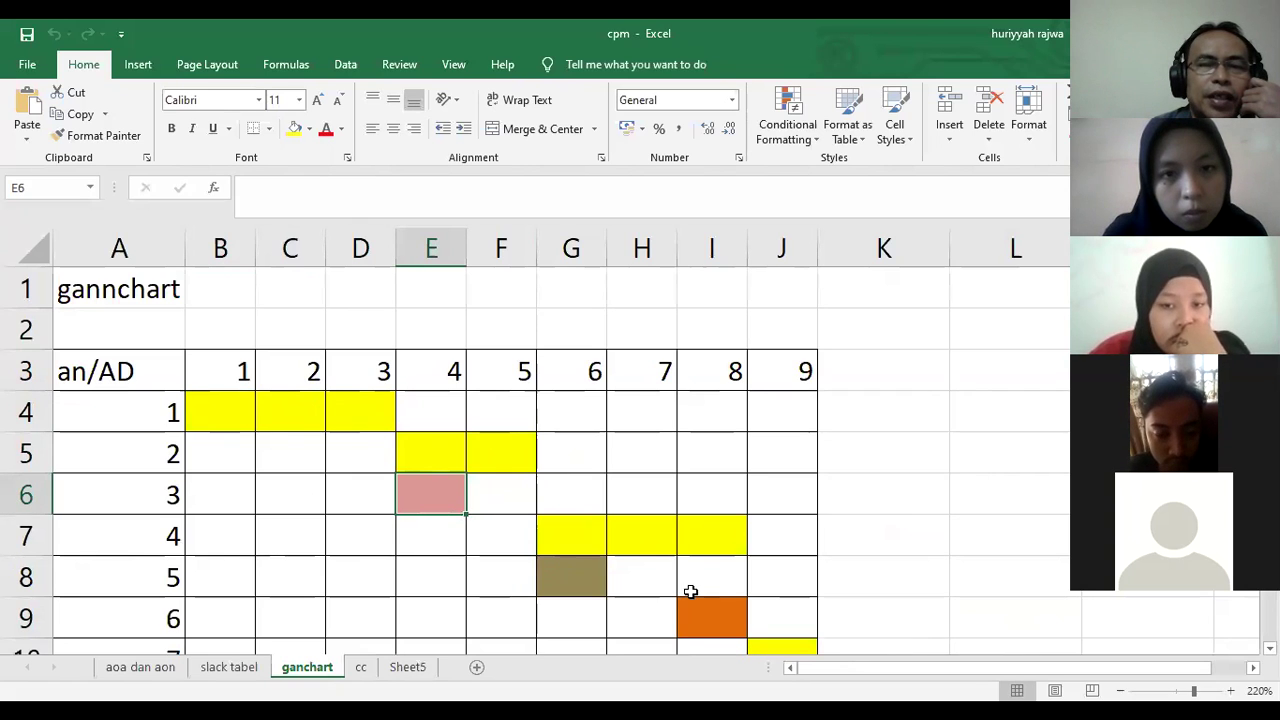
left_click(362, 667)
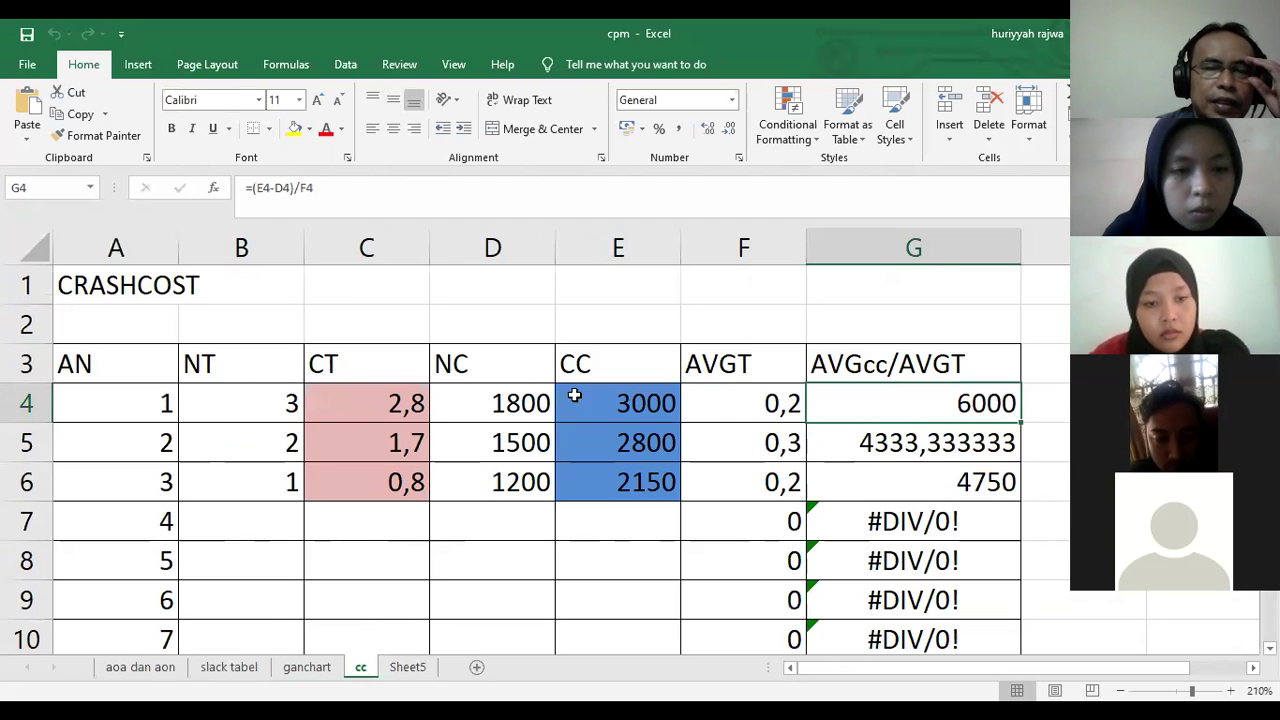
left_click(739, 409)
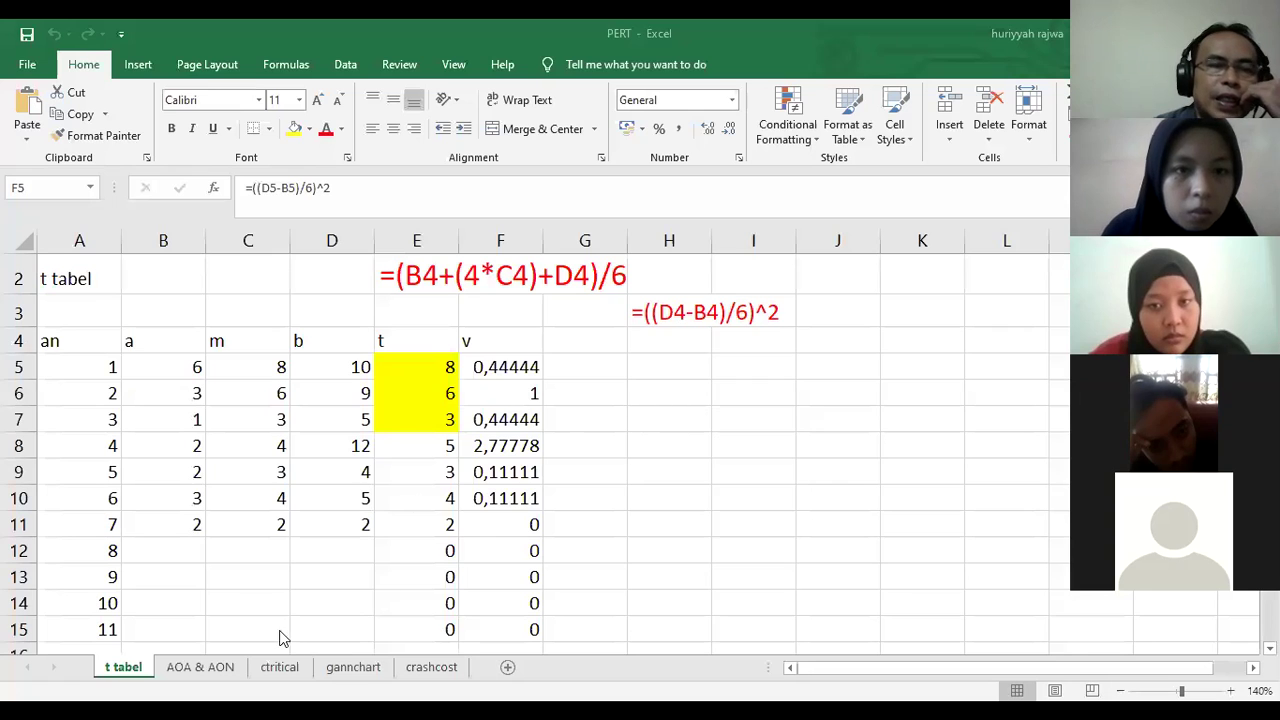
Step: In the PERT workbook, compare activity 1's t formula on the t tabel sheet with the durations in the AOA & AON network
left_click(86, 345)
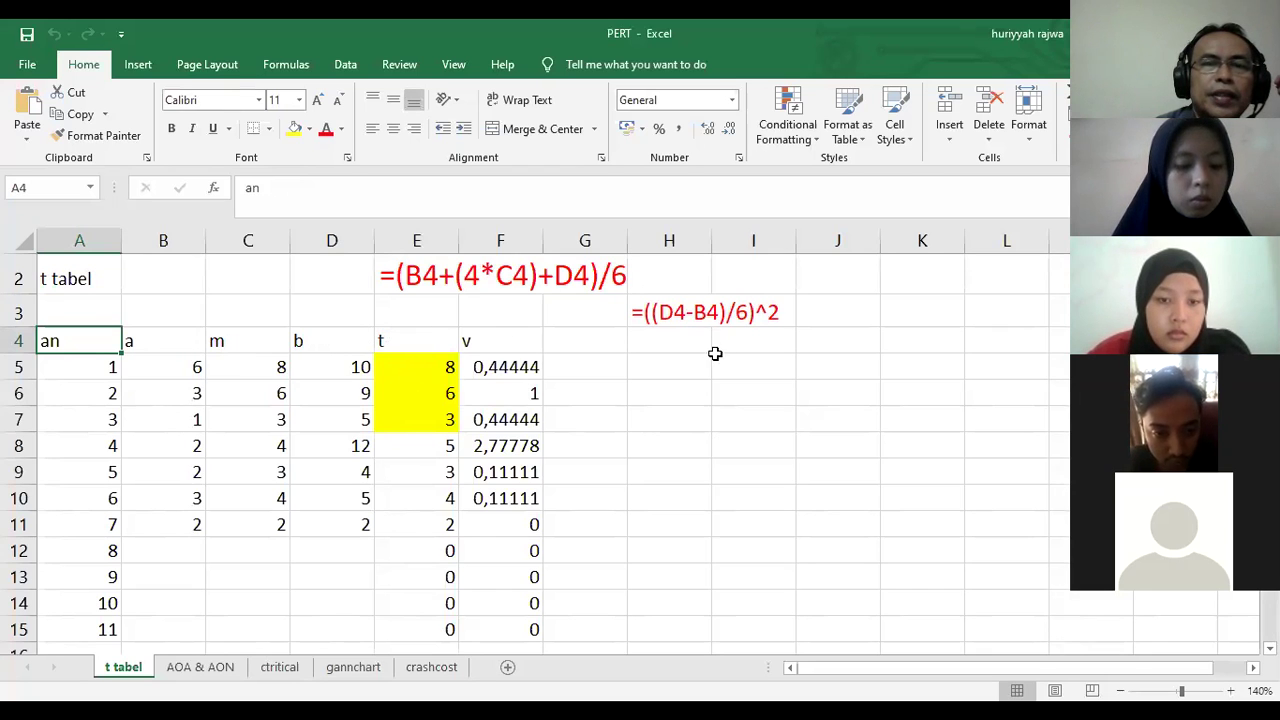
left_click(438, 370)
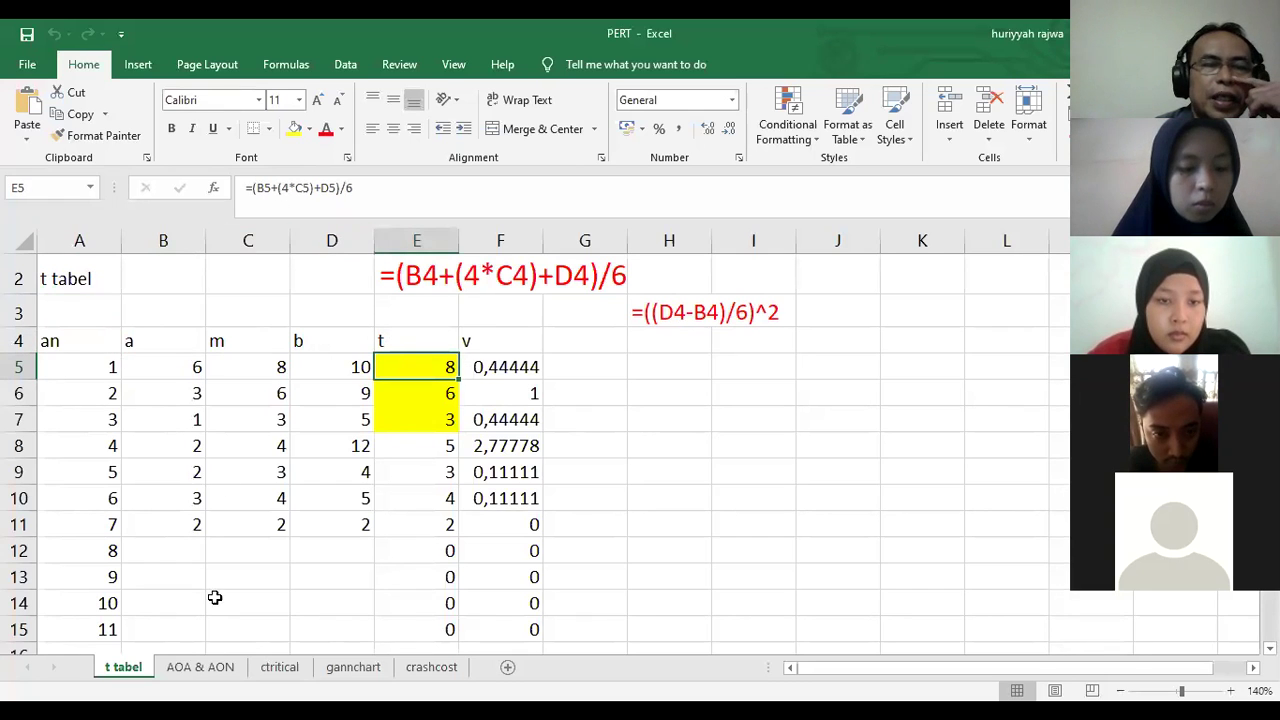
left_click(206, 670)
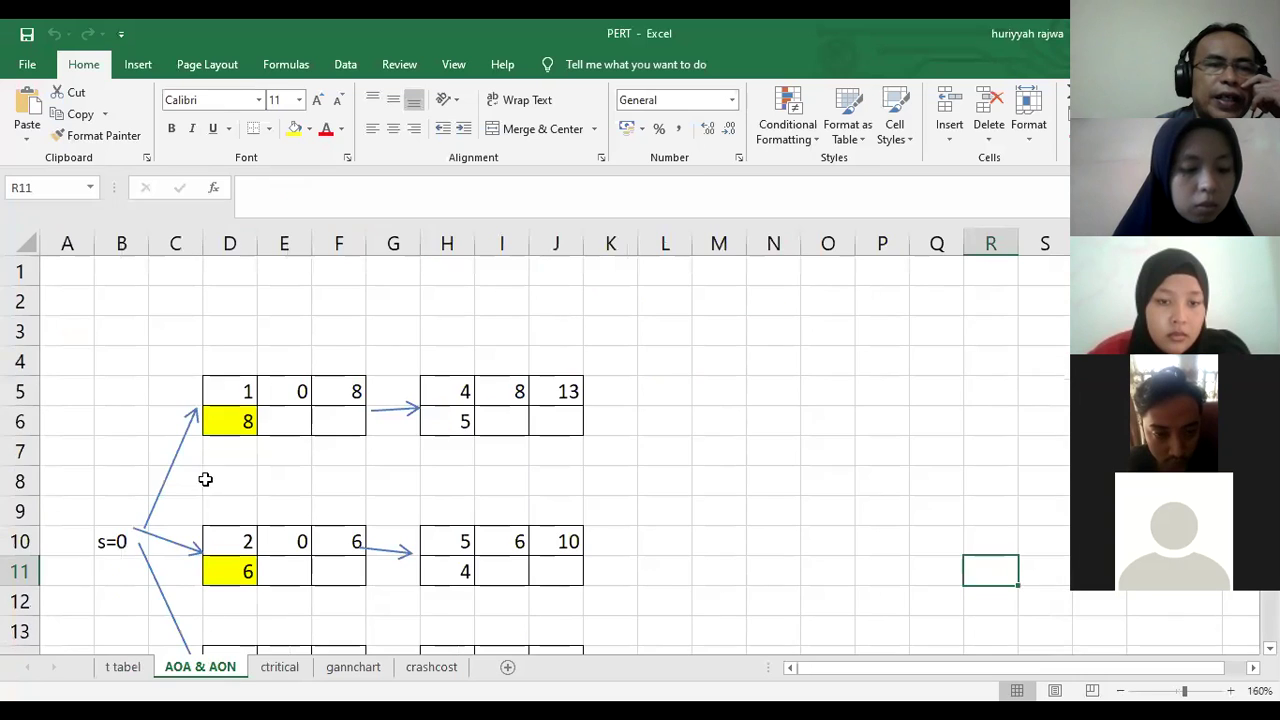
left_click(245, 423)
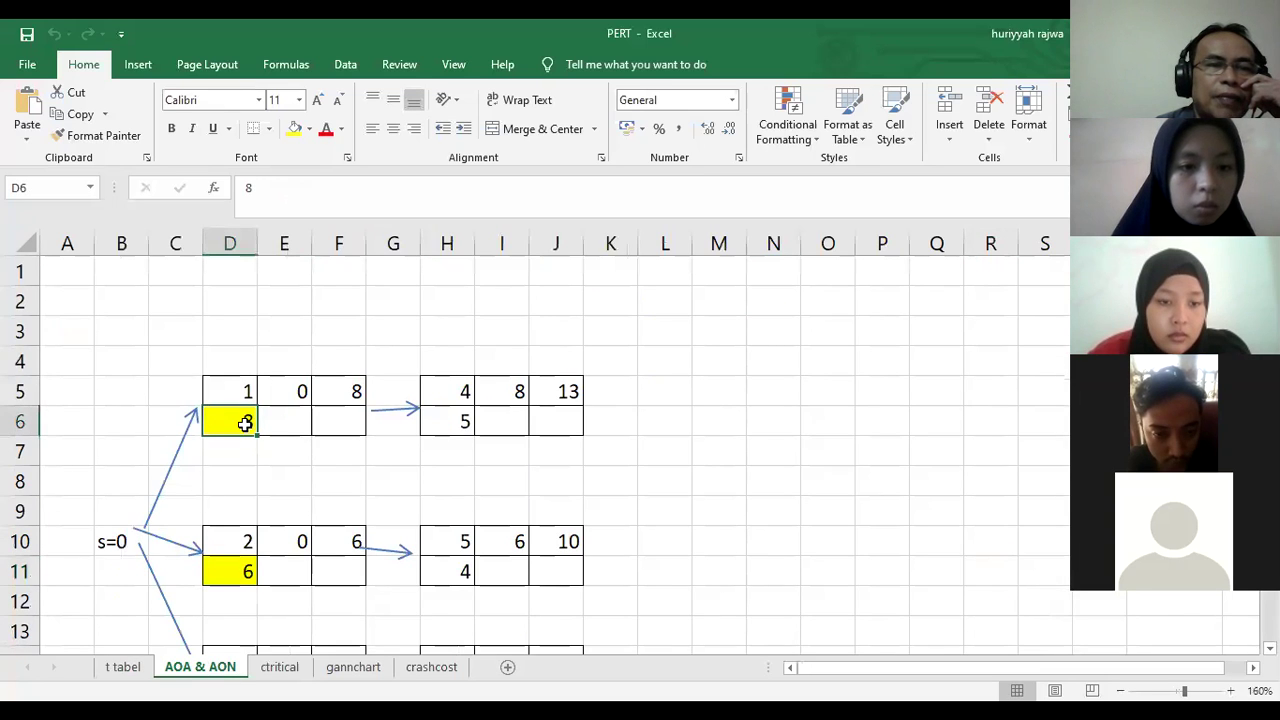
left_click(136, 668)
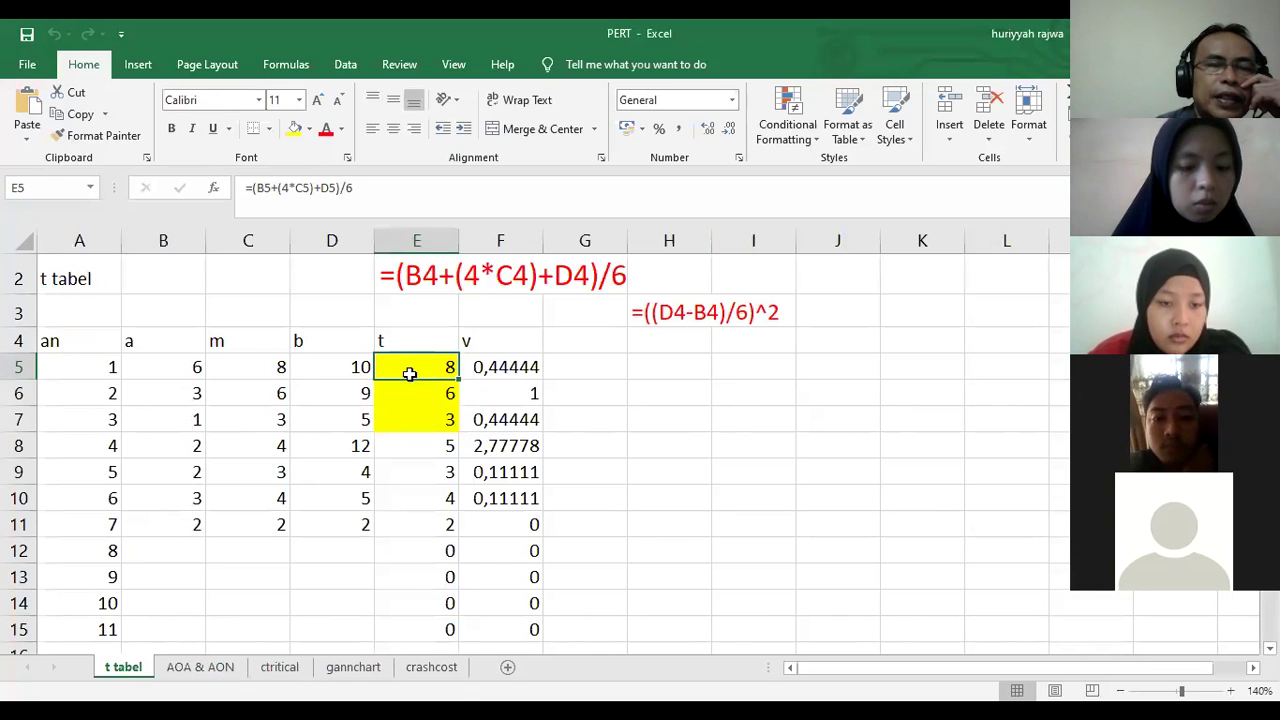
left_click(195, 670)
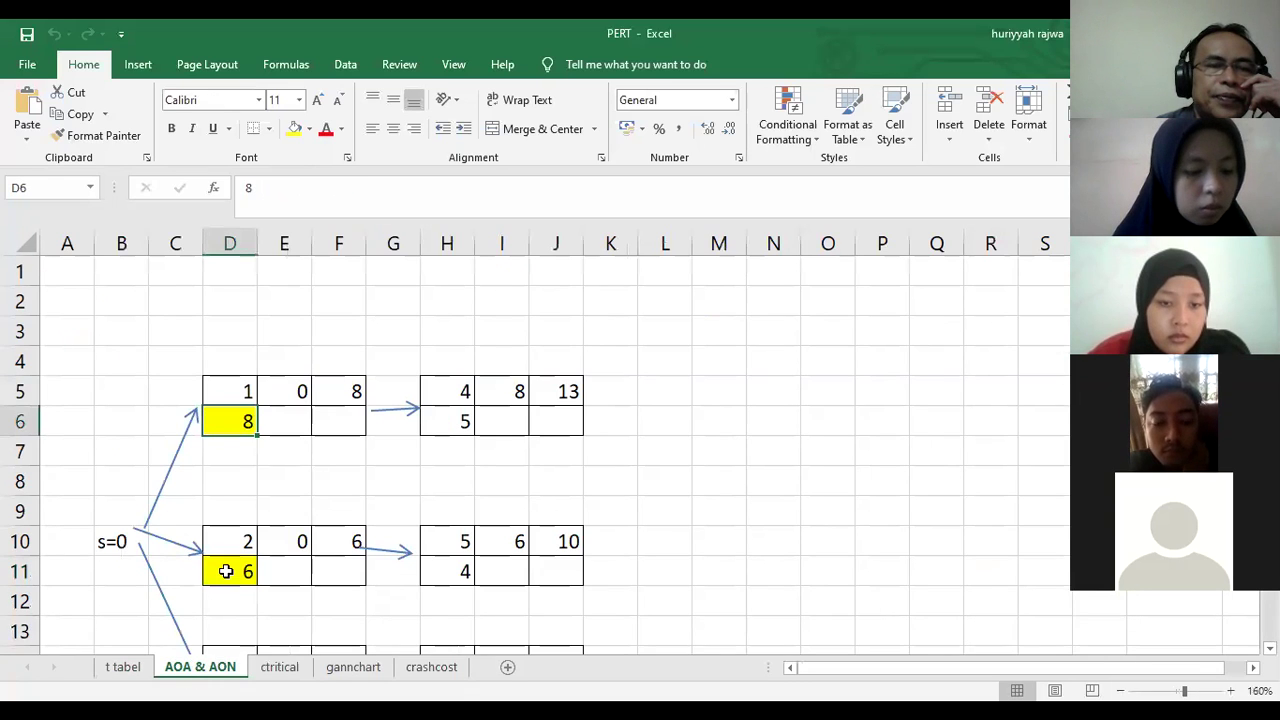
scroll(235, 575, "down", 1)
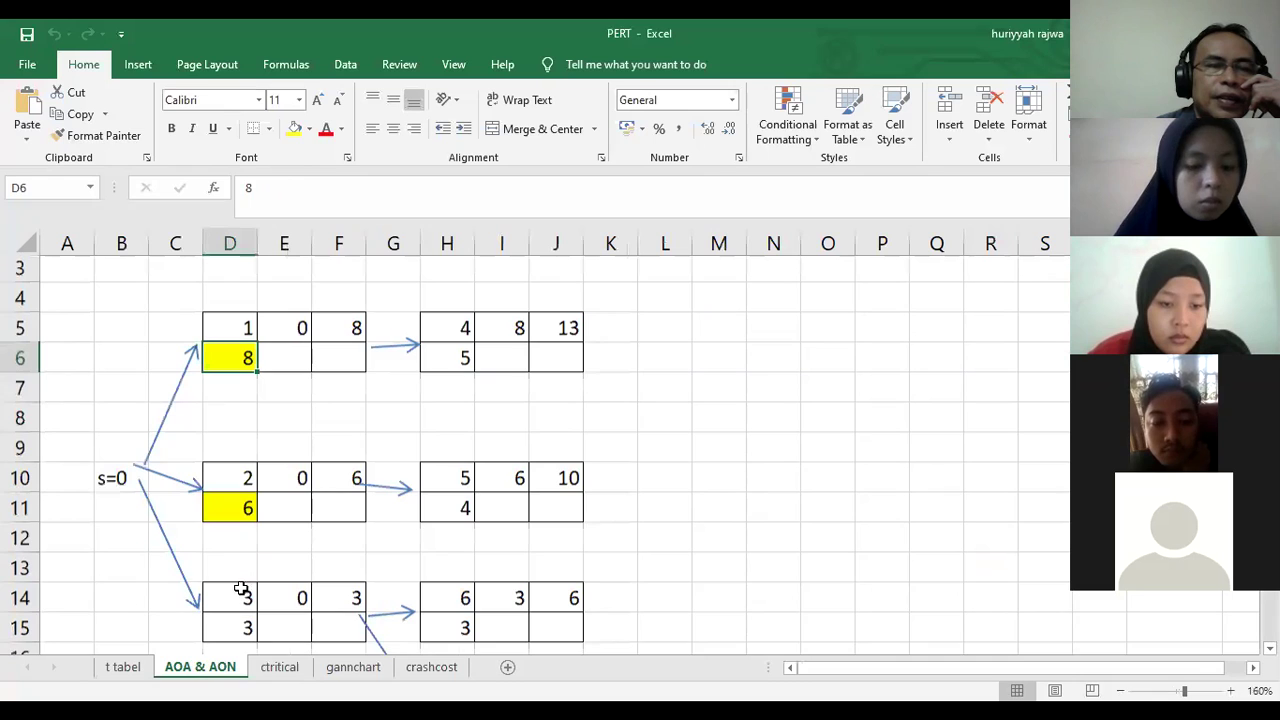
scroll(241, 590, "down", 1)
Step: Look through the ctritical, gannchart and crashcost sheets of the PERT workbook
left_click(280, 670)
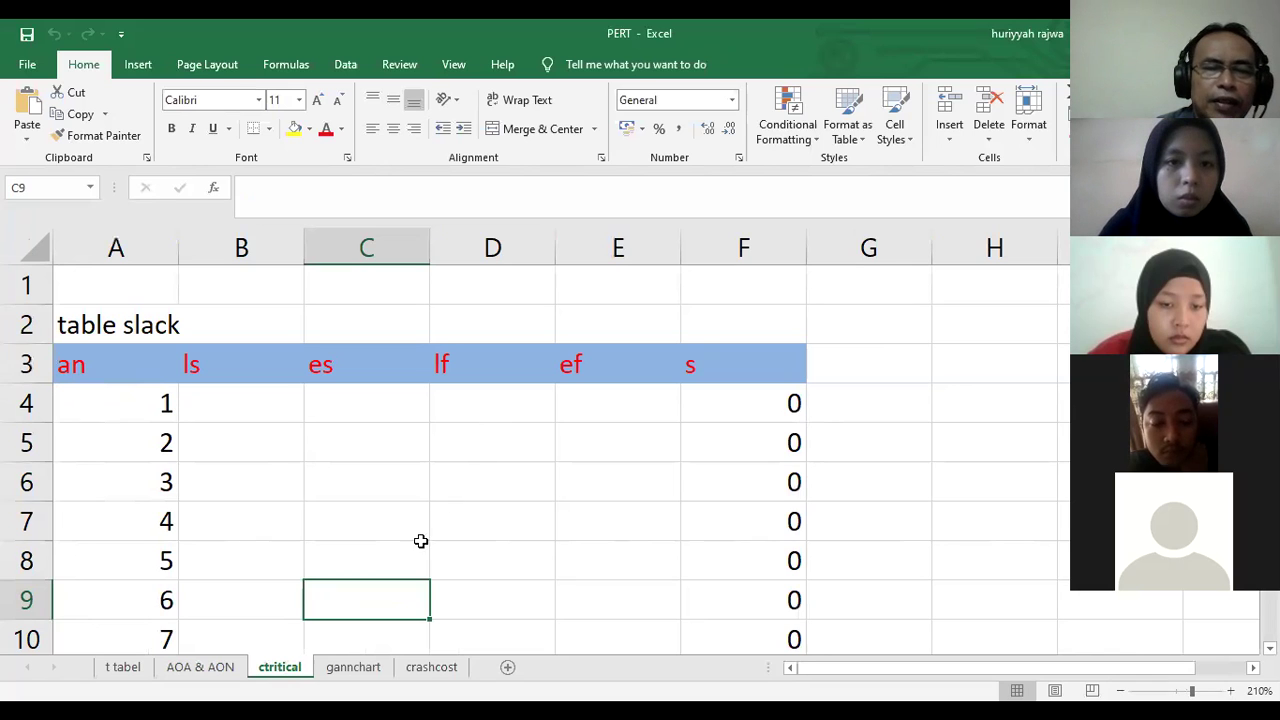
left_click(360, 668)
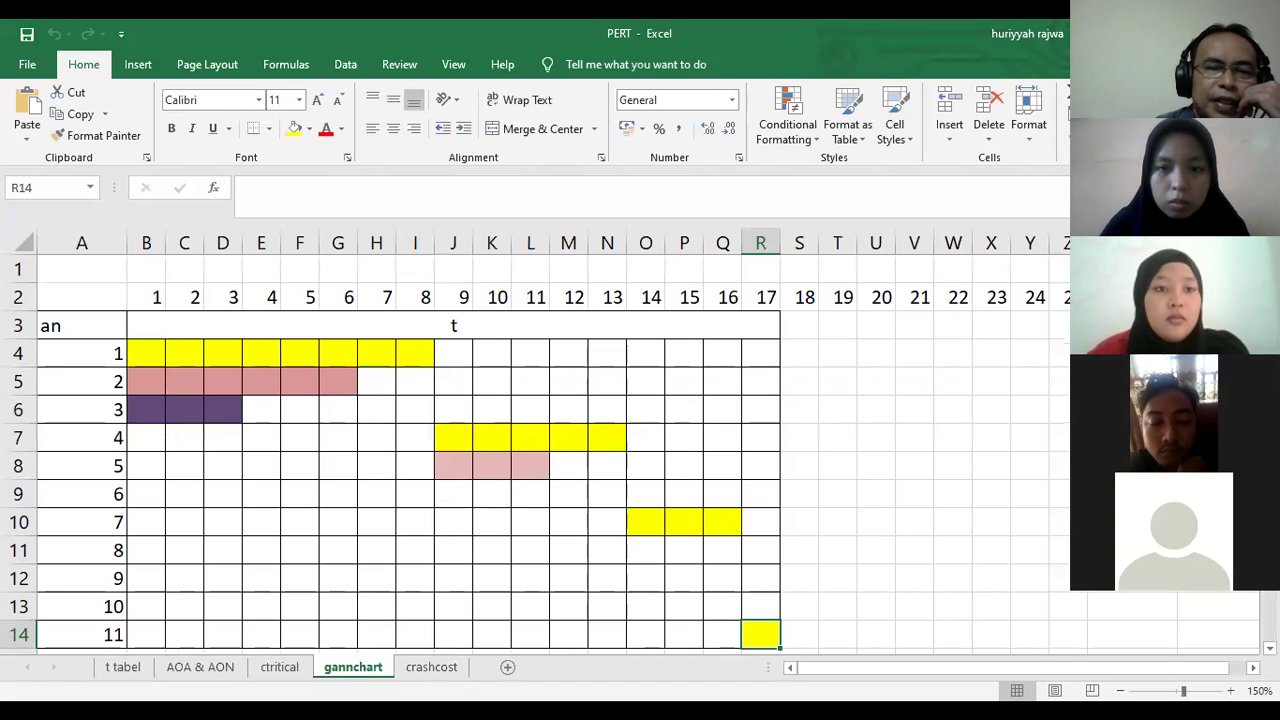
left_click(443, 670)
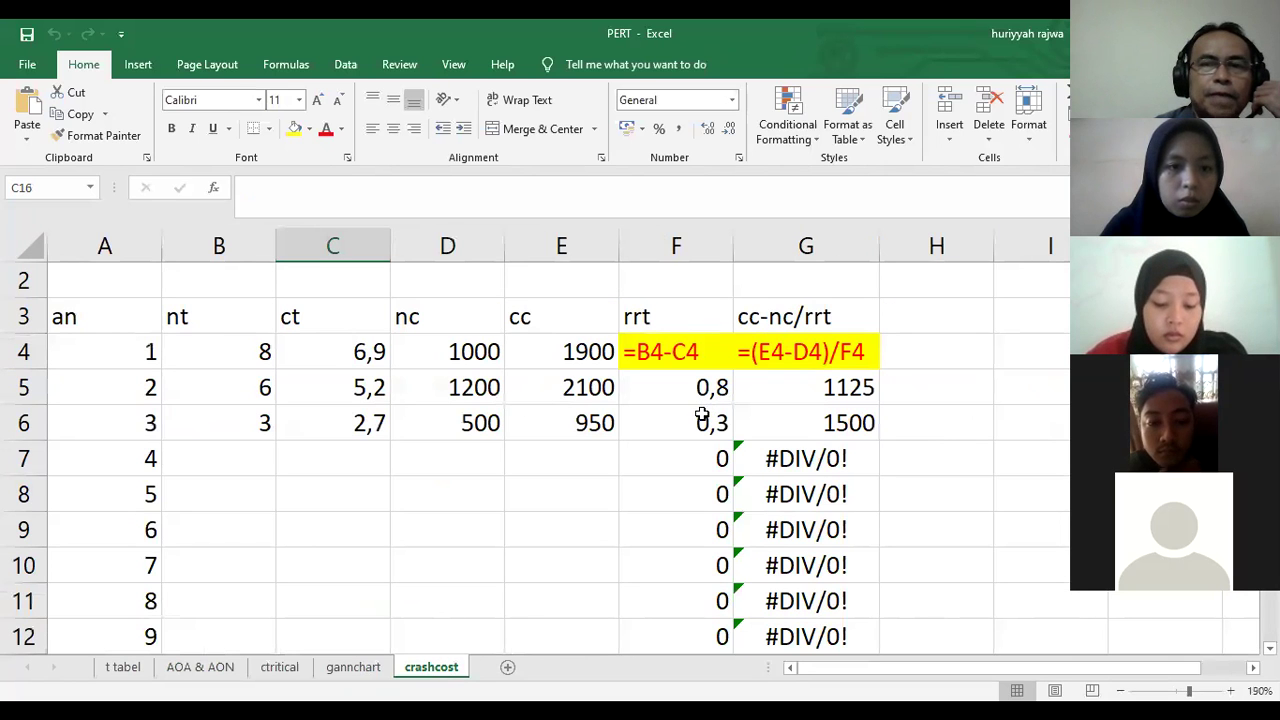
Step: Fill the a, m and b header cells (B4:D4) on the t tabel sheet with blue
left_click(126, 670)
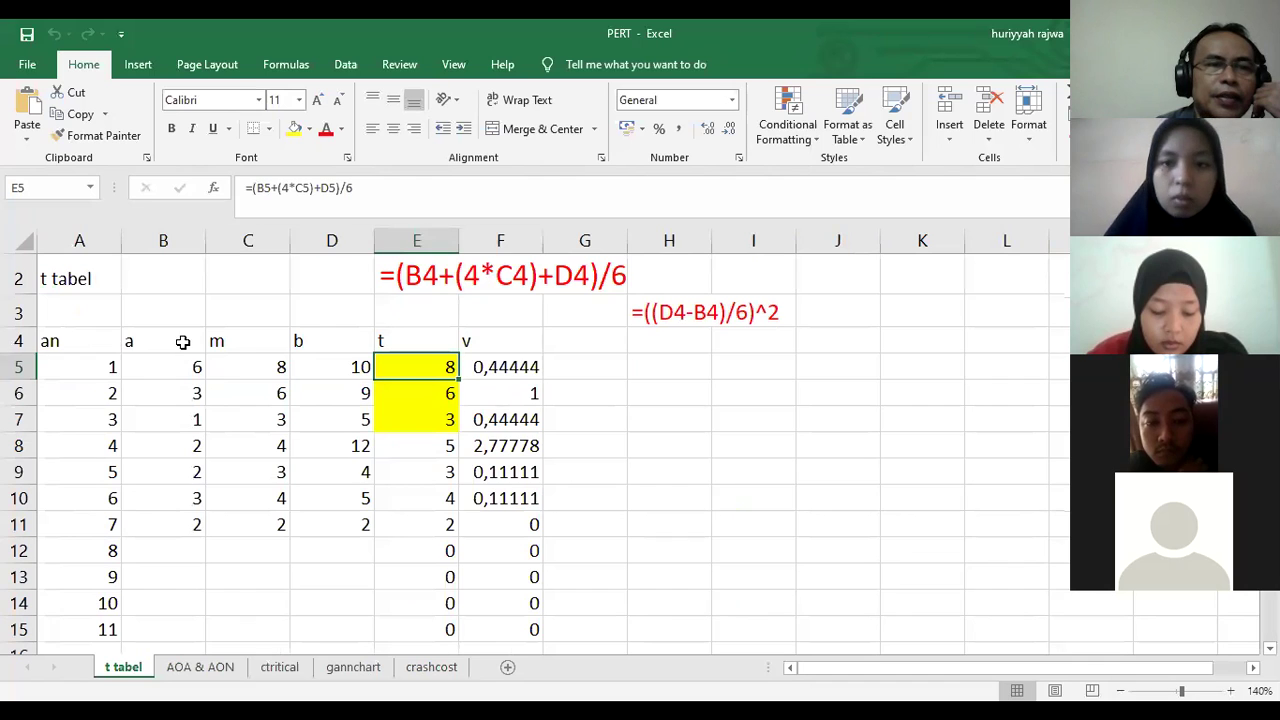
left_click(183, 342)
key("F2")
left_click(690, 392)
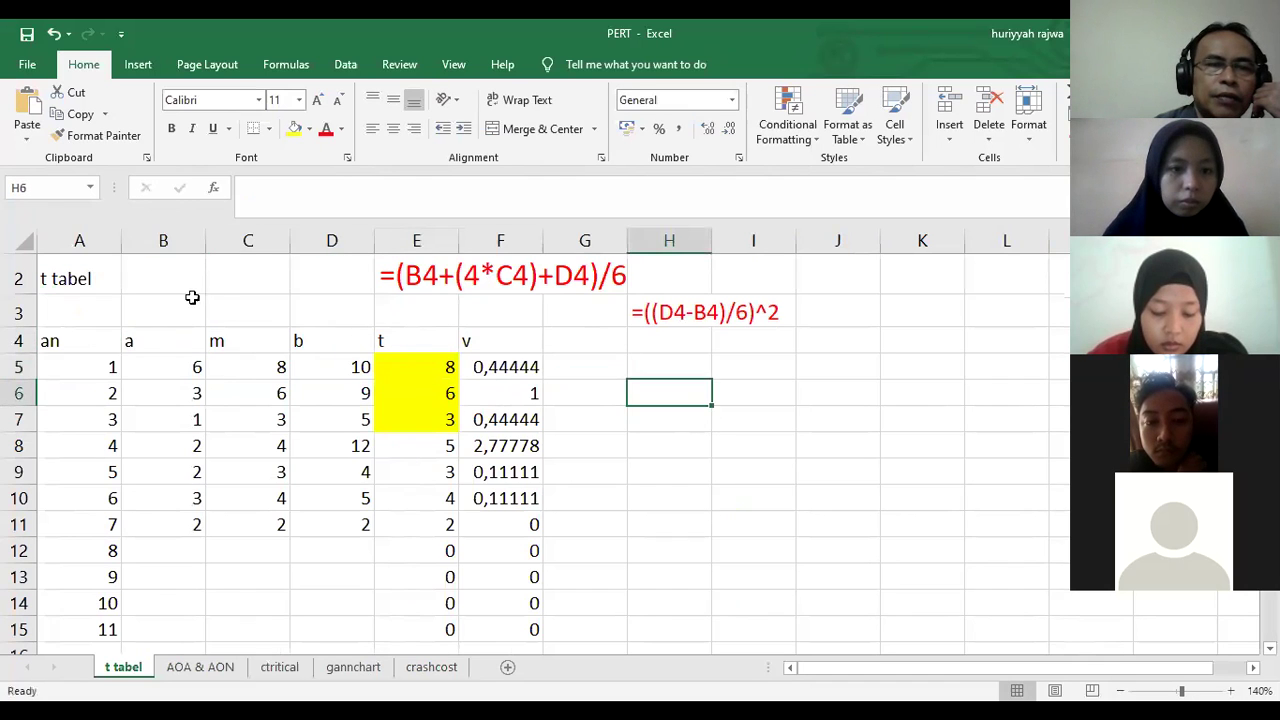
left_click_drag(141, 341, 326, 336)
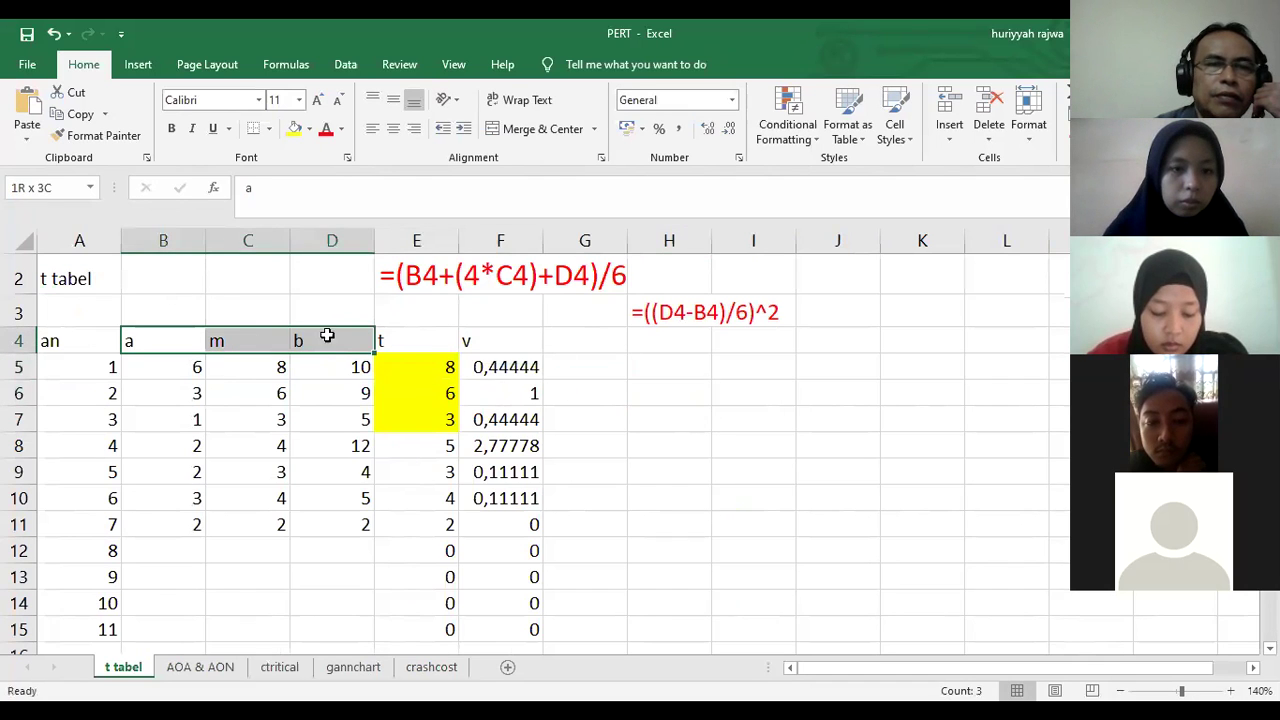
left_click(295, 135)
key("Escape")
left_click(552, 470)
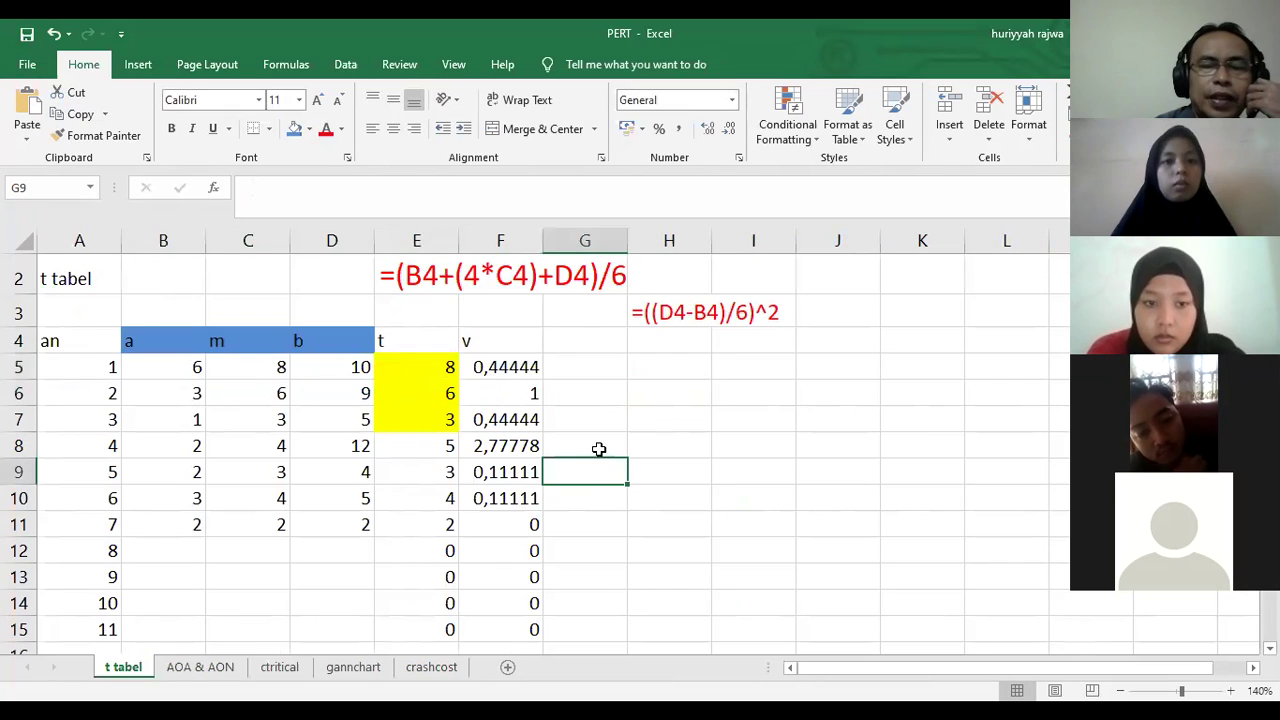
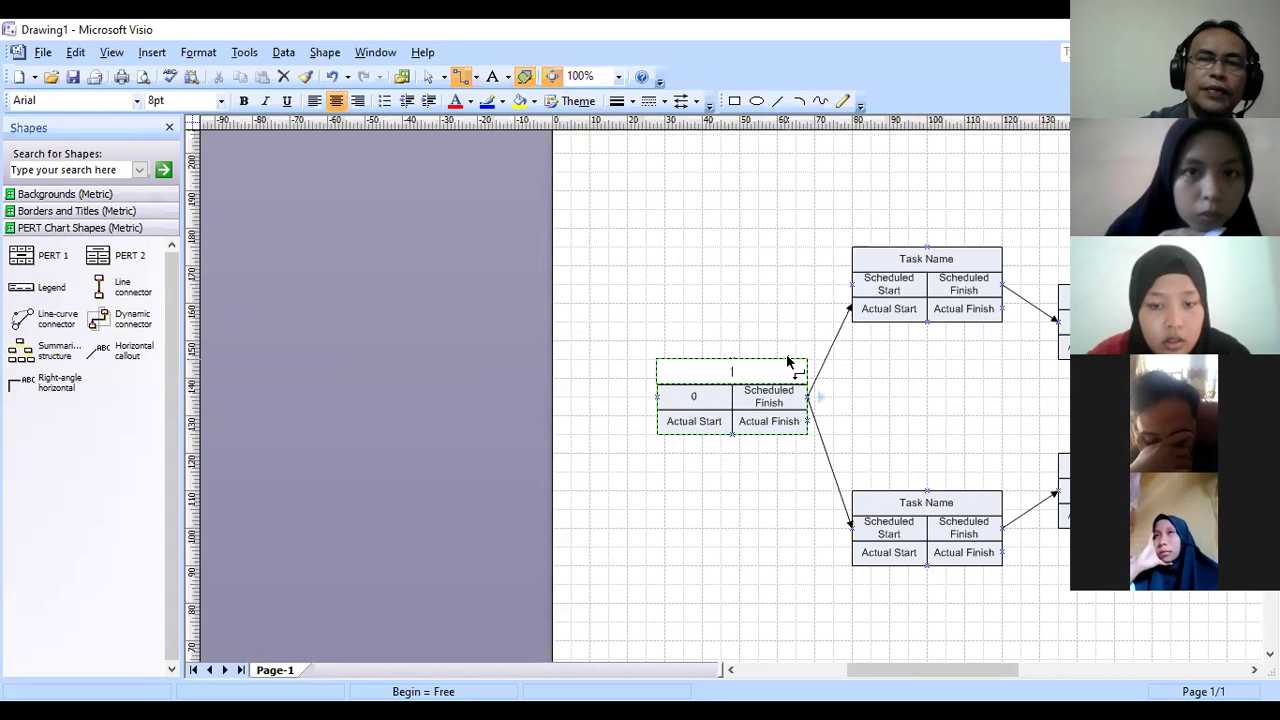
Step: In the Visio drawing, name the first PERT box 1 and set its actual start, scheduled finish and actual finish to 3
left_click(697, 424)
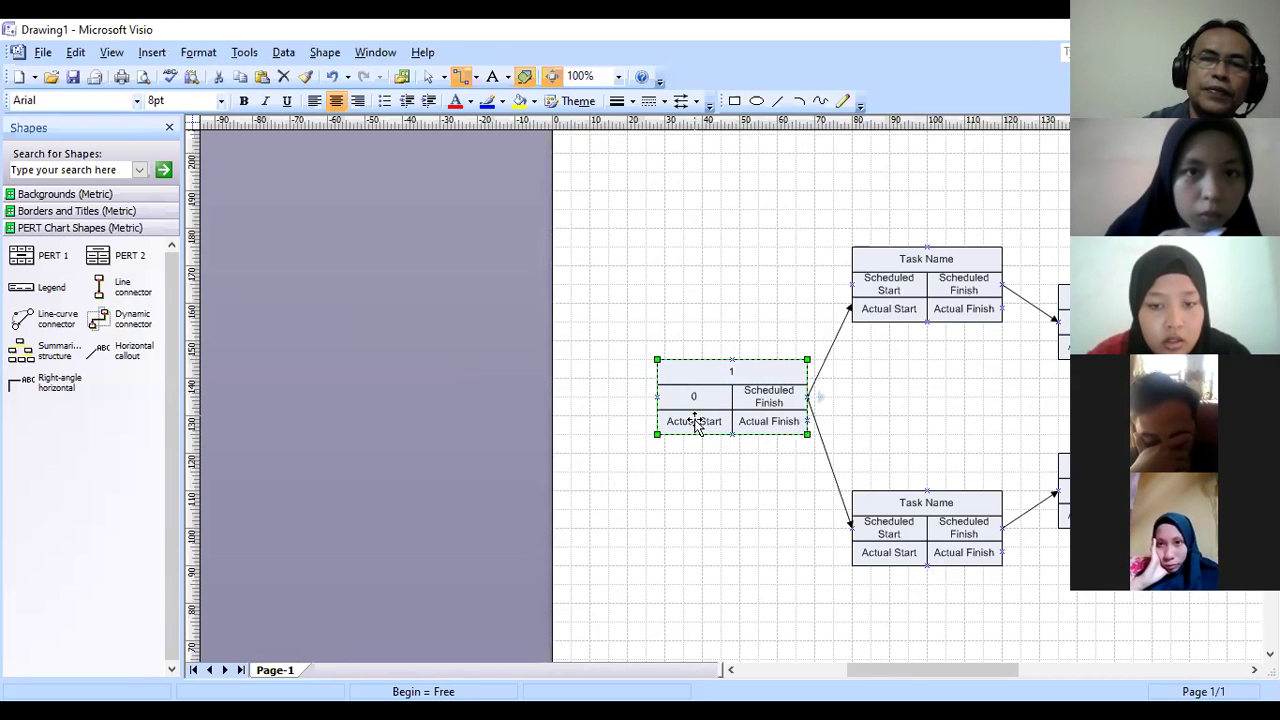
left_click(697, 424)
type("3")
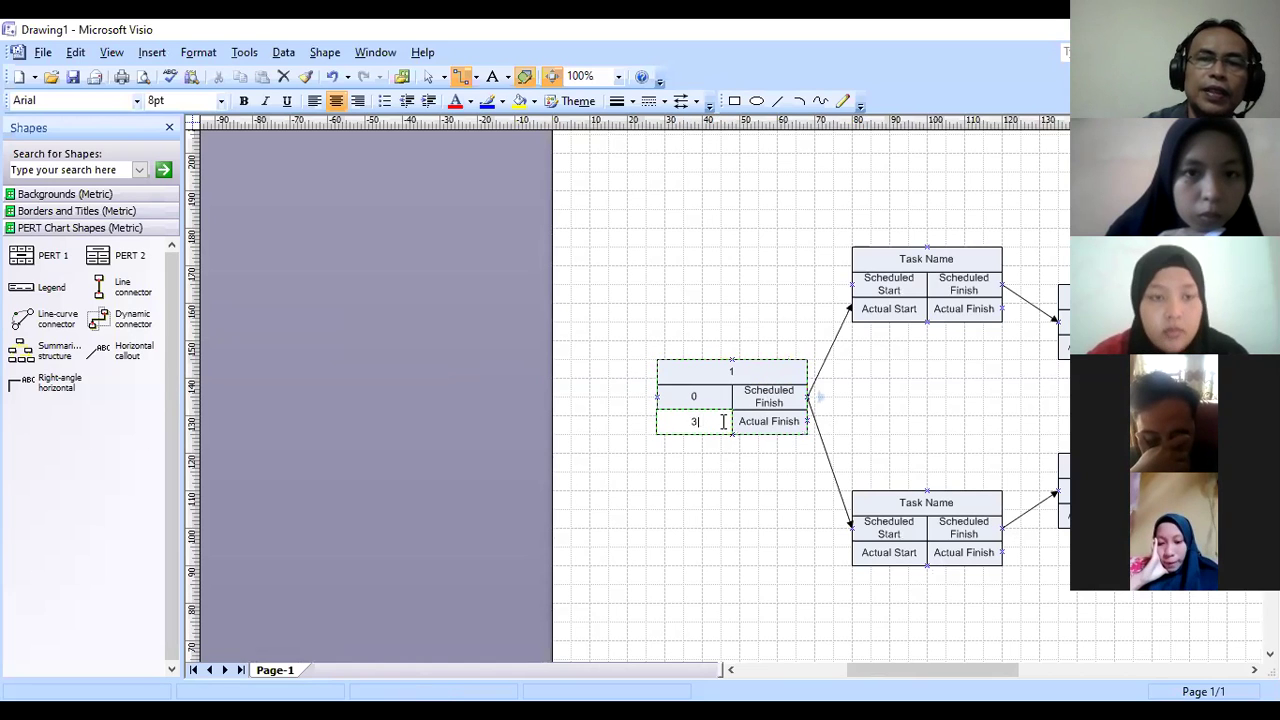
left_click(779, 404)
left_click(770, 401)
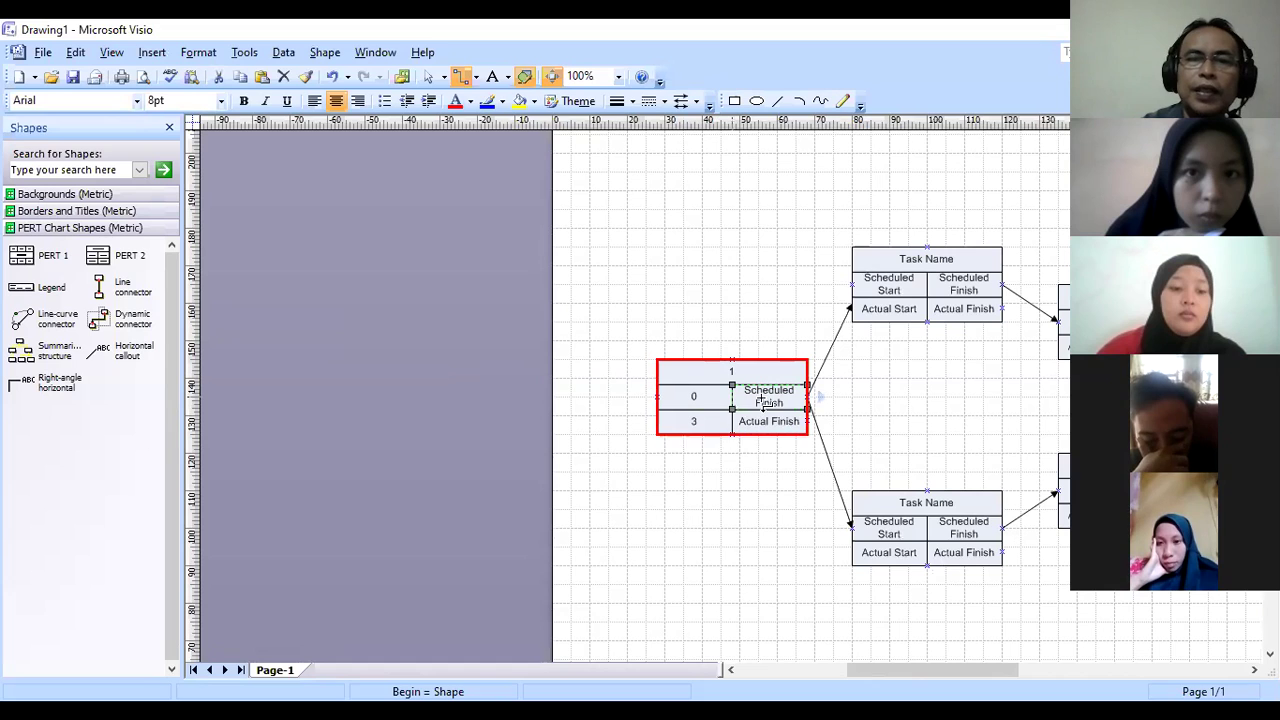
type("3")
left_click(781, 423)
type("3")
left_click(777, 486)
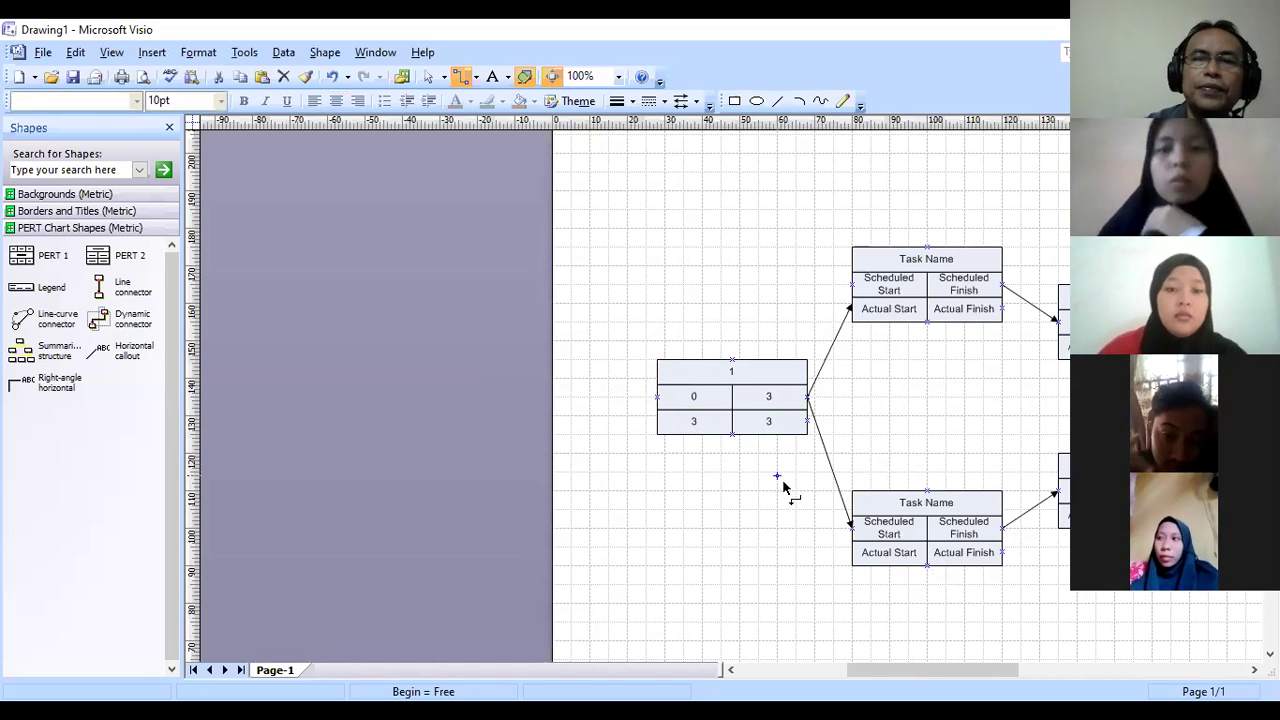
Step: Set the task name to 2 in both the upper and the lower PERT box that follow box 1
left_click(936, 265)
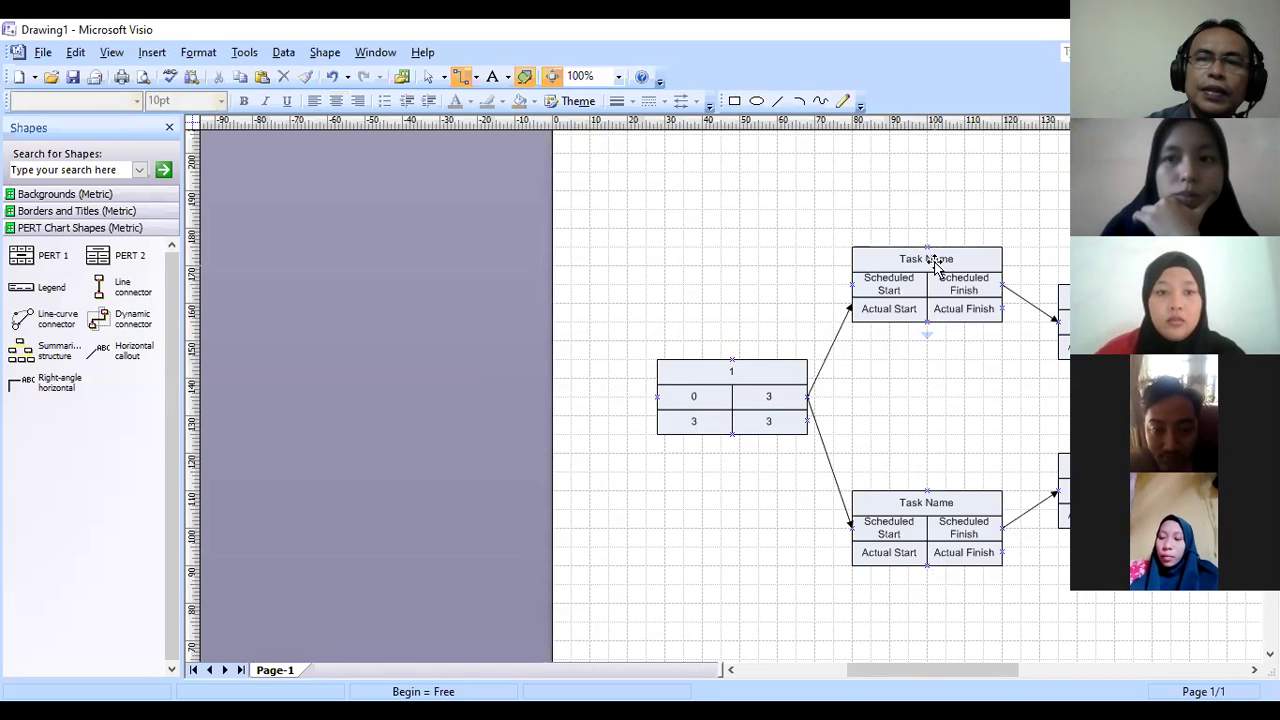
left_click(936, 265)
type("2")
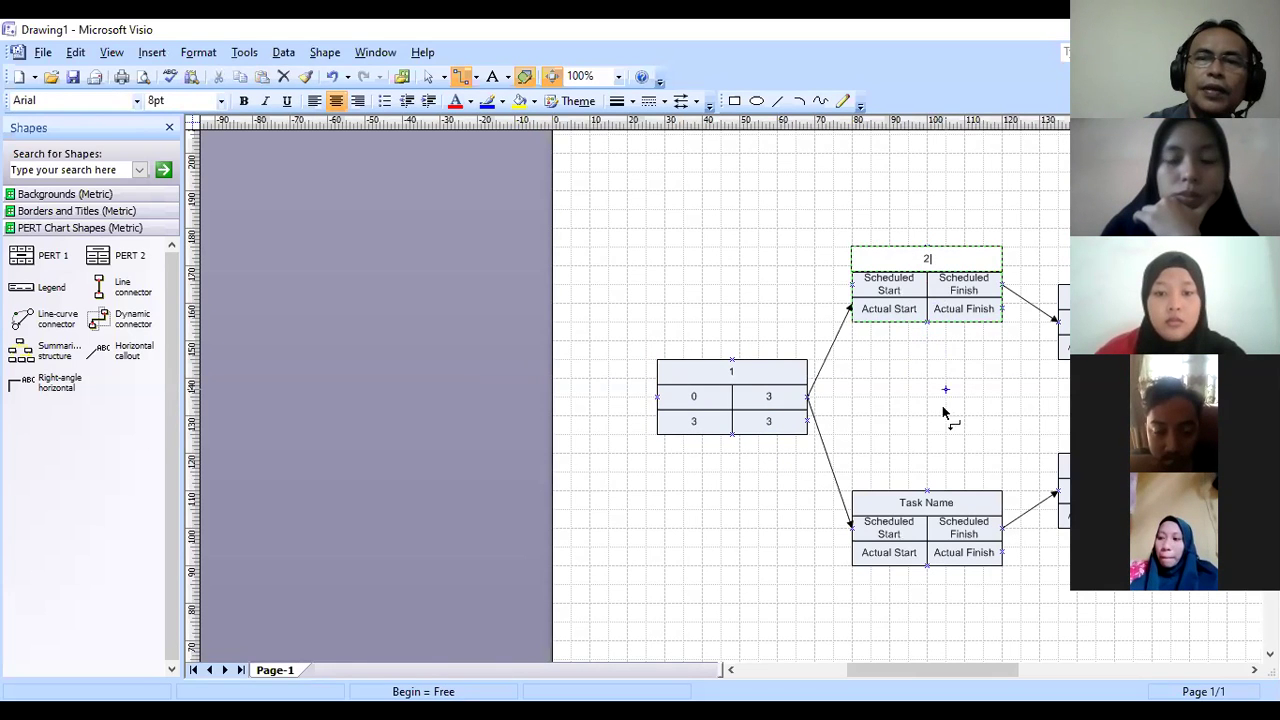
key("Escape")
left_click(928, 503)
type("2")
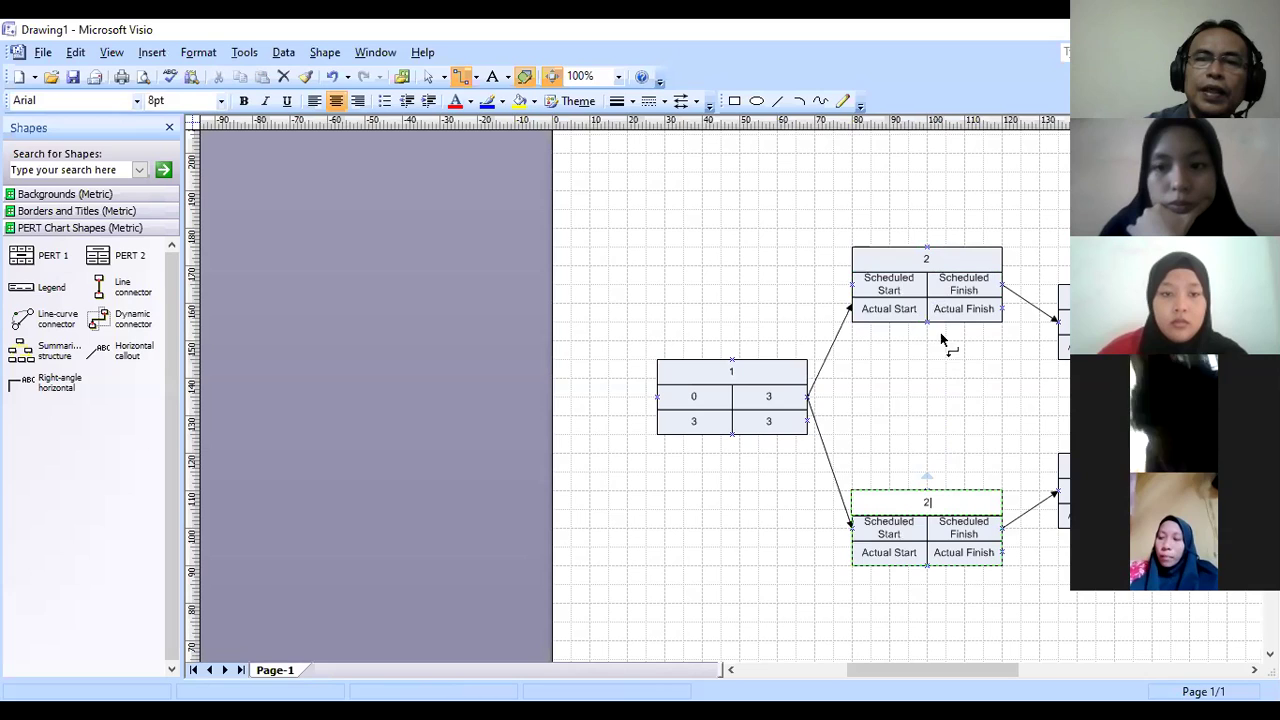
Step: In the upper PERT box 2, set the scheduled start to 3, the actual start to 2 and the scheduled finish to 5
left_click(898, 286)
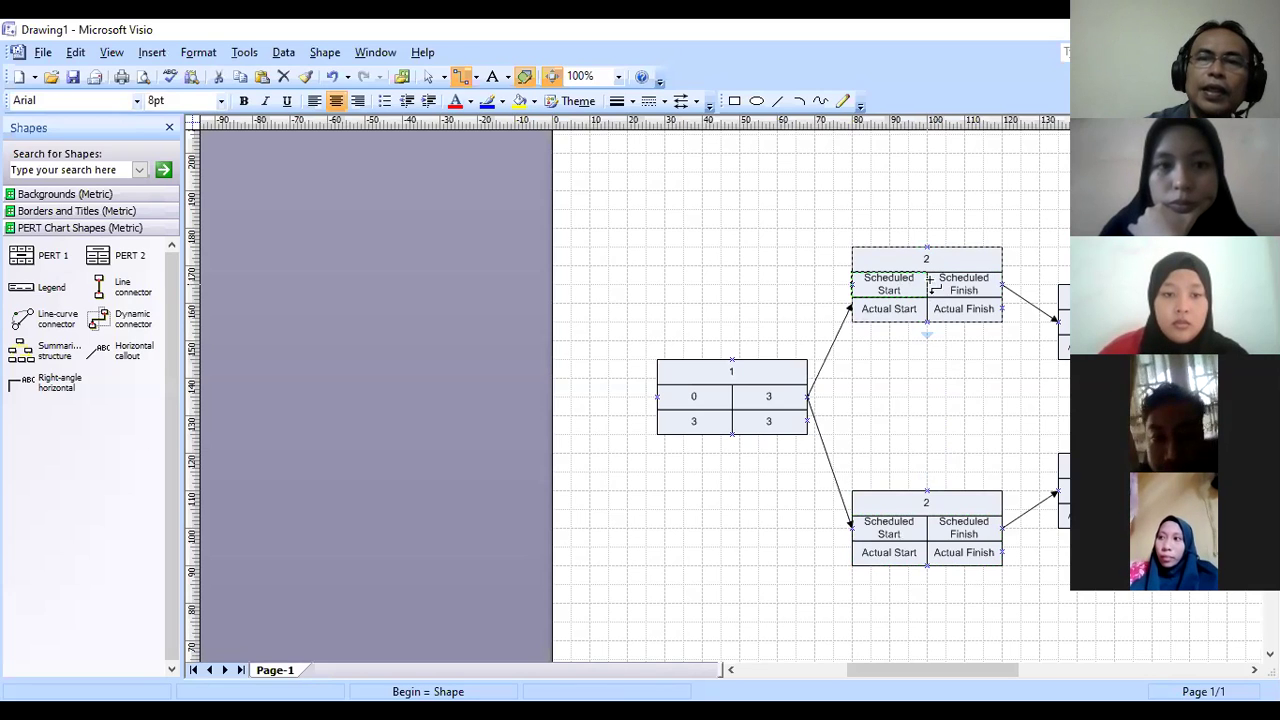
type("3")
left_click(889, 309)
type("2")
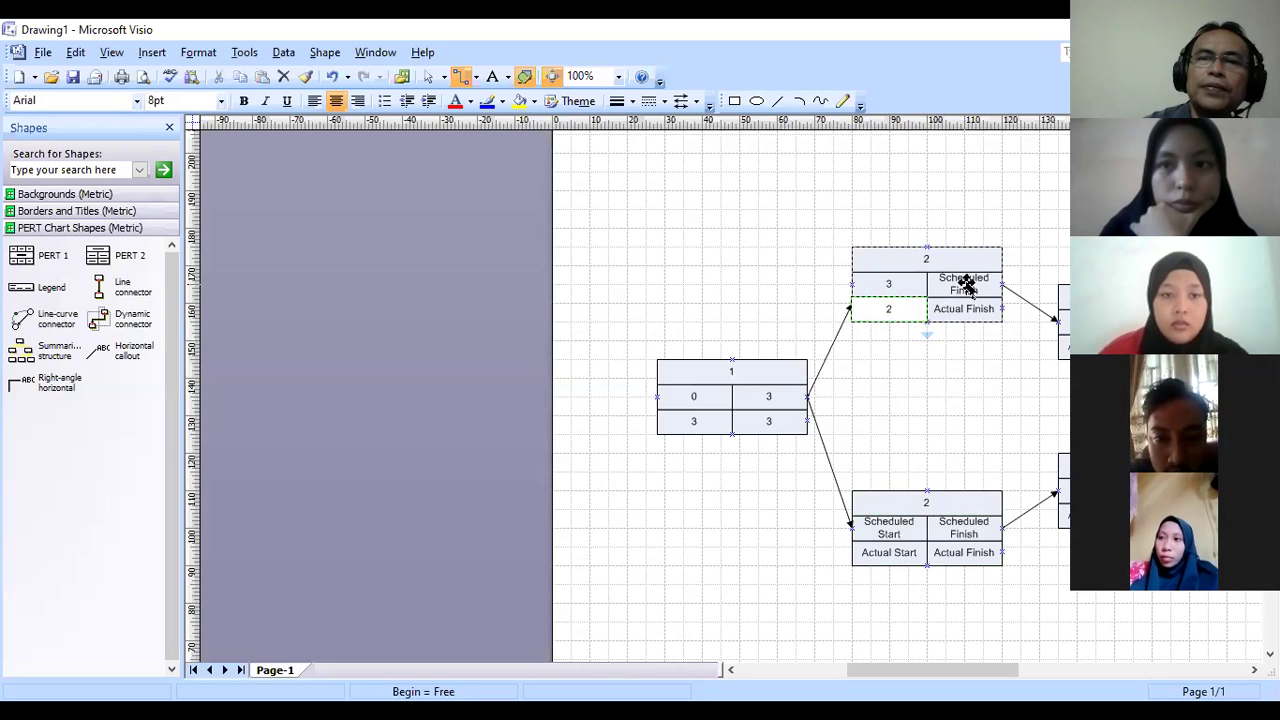
left_click(965, 285)
left_click(978, 289)
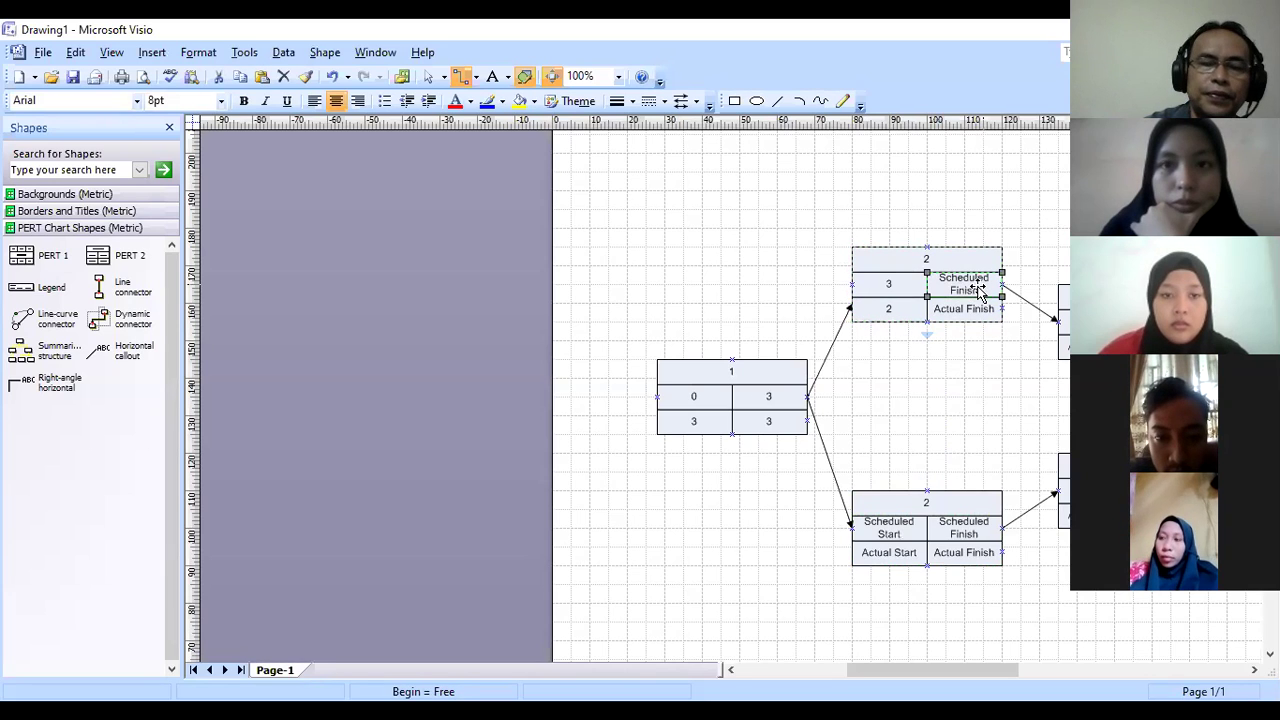
type("5")
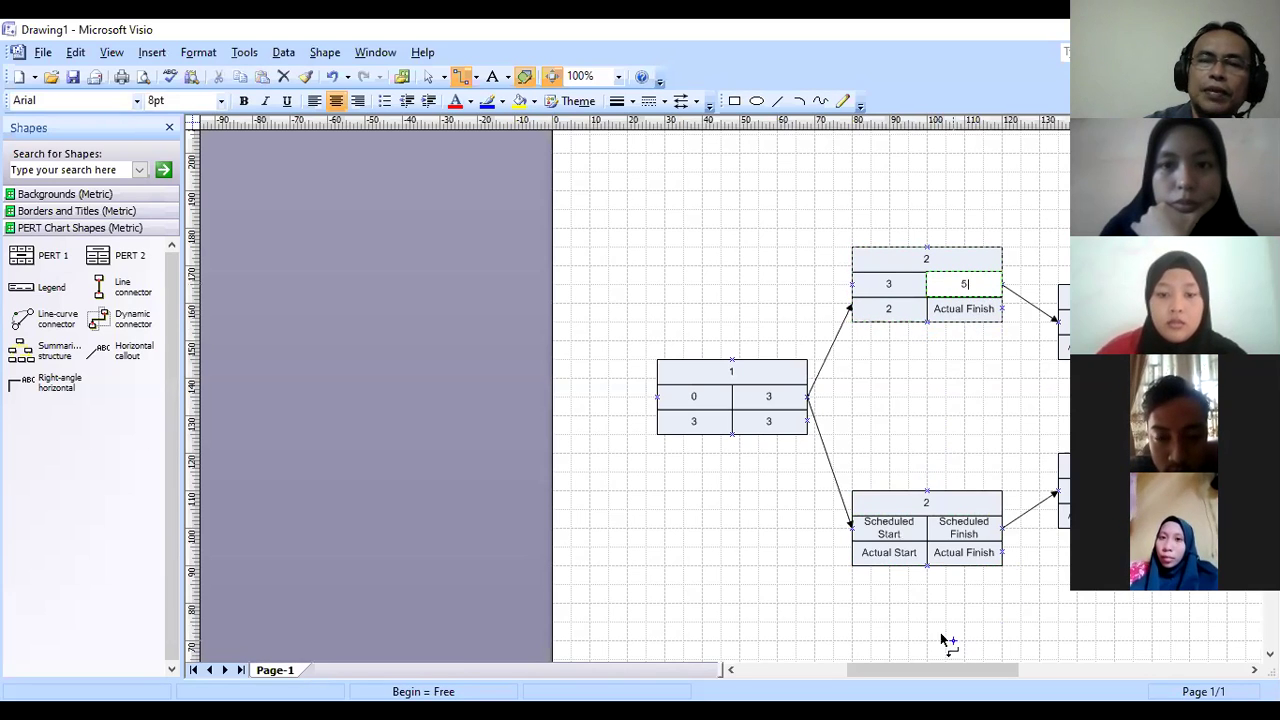
Step: Set the task name to 4 in both the upper and the lower PERT box that follow the two boxes named 2
left_click_drag(934, 668, 1012, 674)
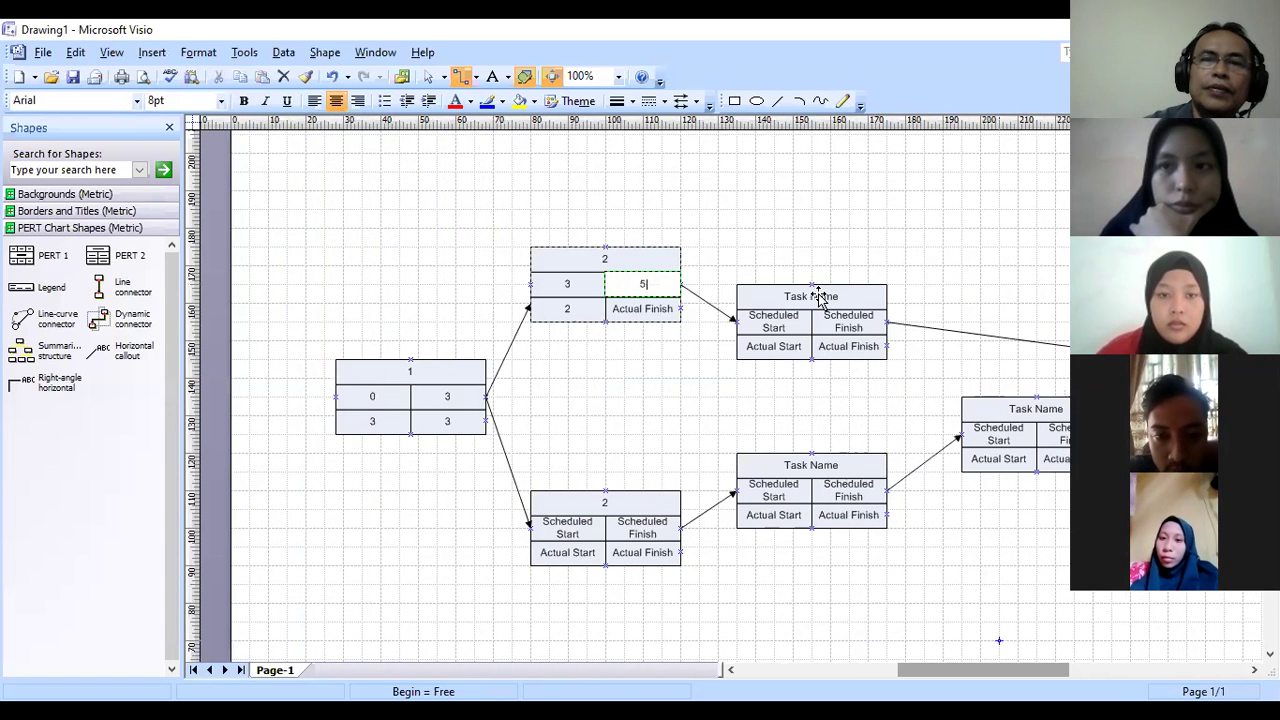
left_click(818, 297)
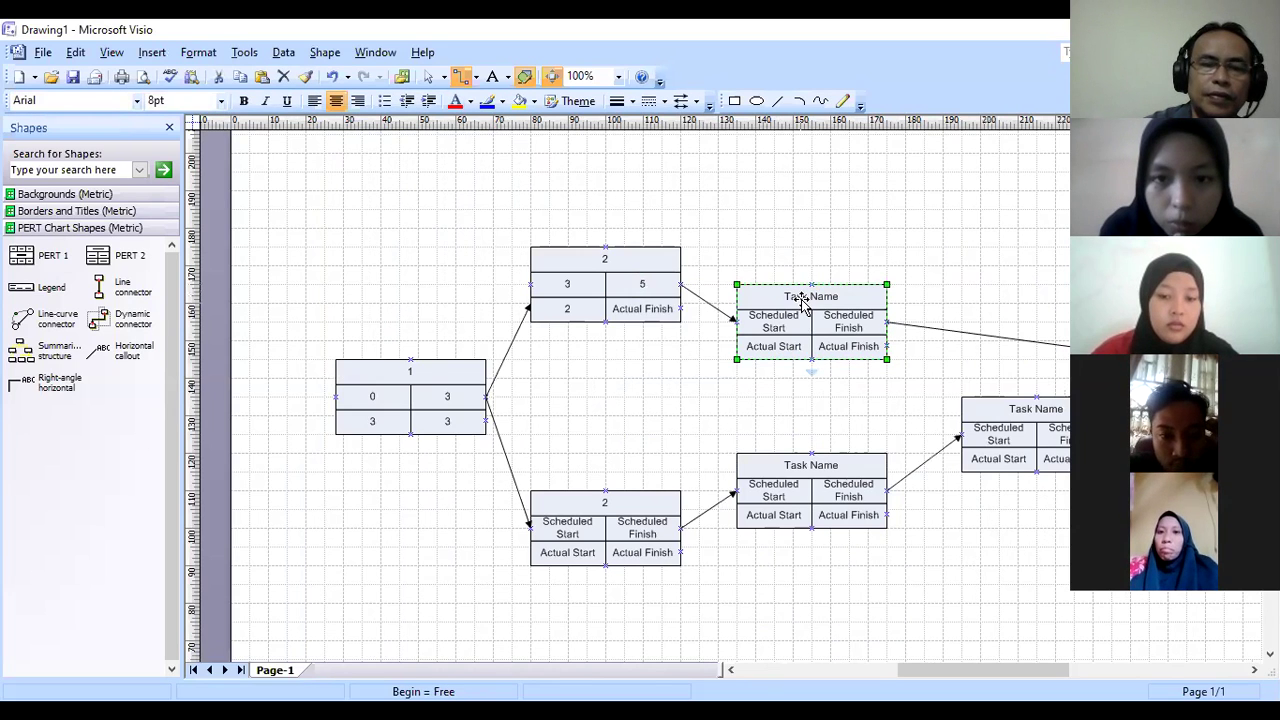
type("4")
left_click(808, 465)
type("4")
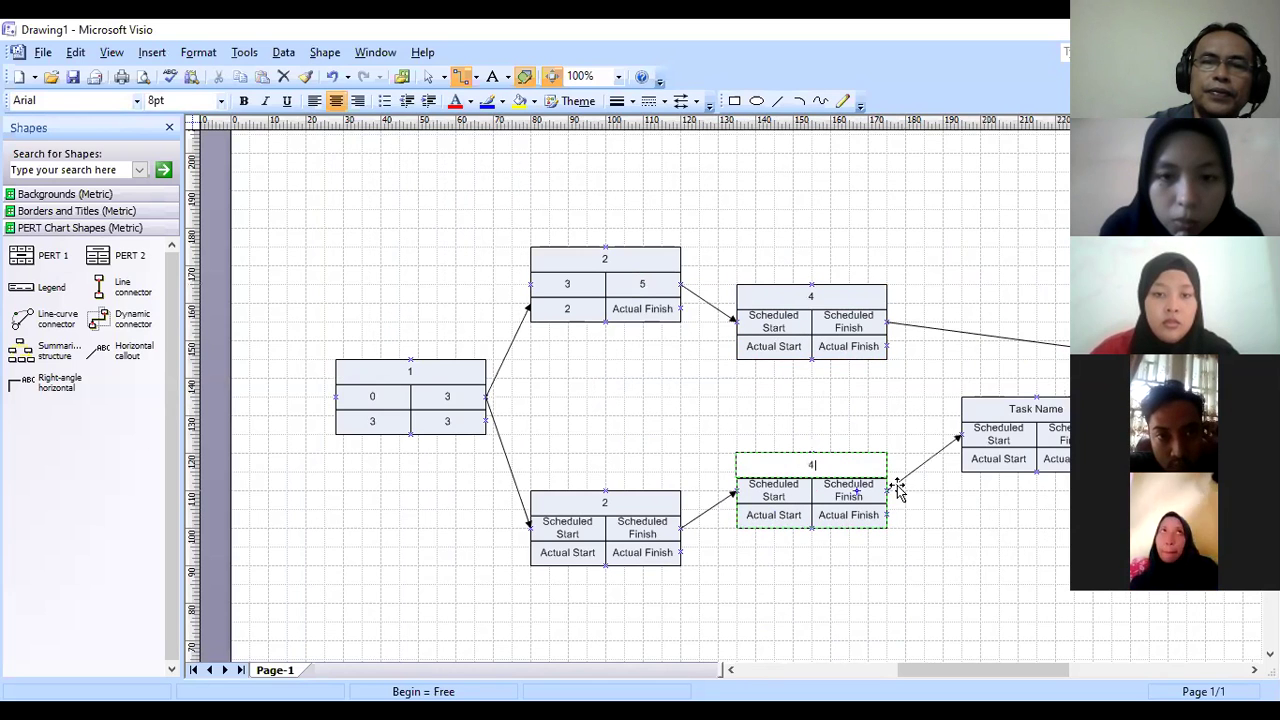
Step: Name the PERT box after the lower box 4 as 6 and the final box of the network as 7
left_click(988, 411)
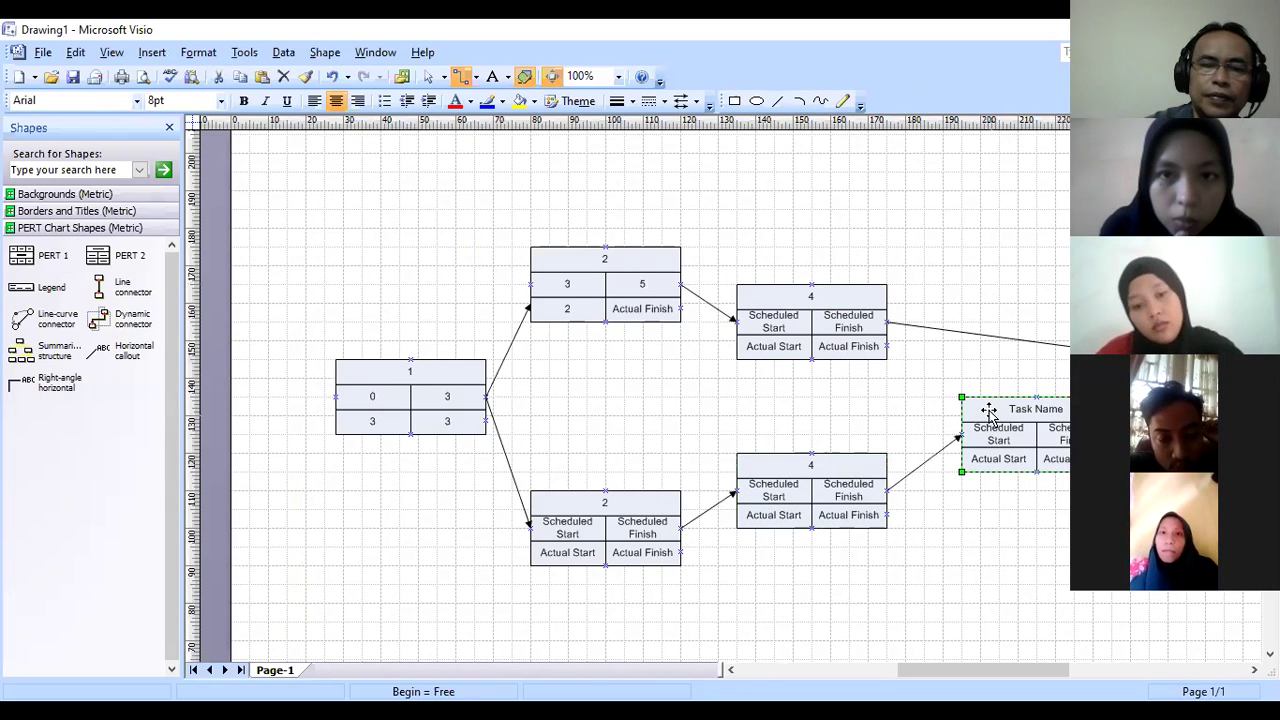
type("6")
left_click_drag(1000, 674, 1043, 681)
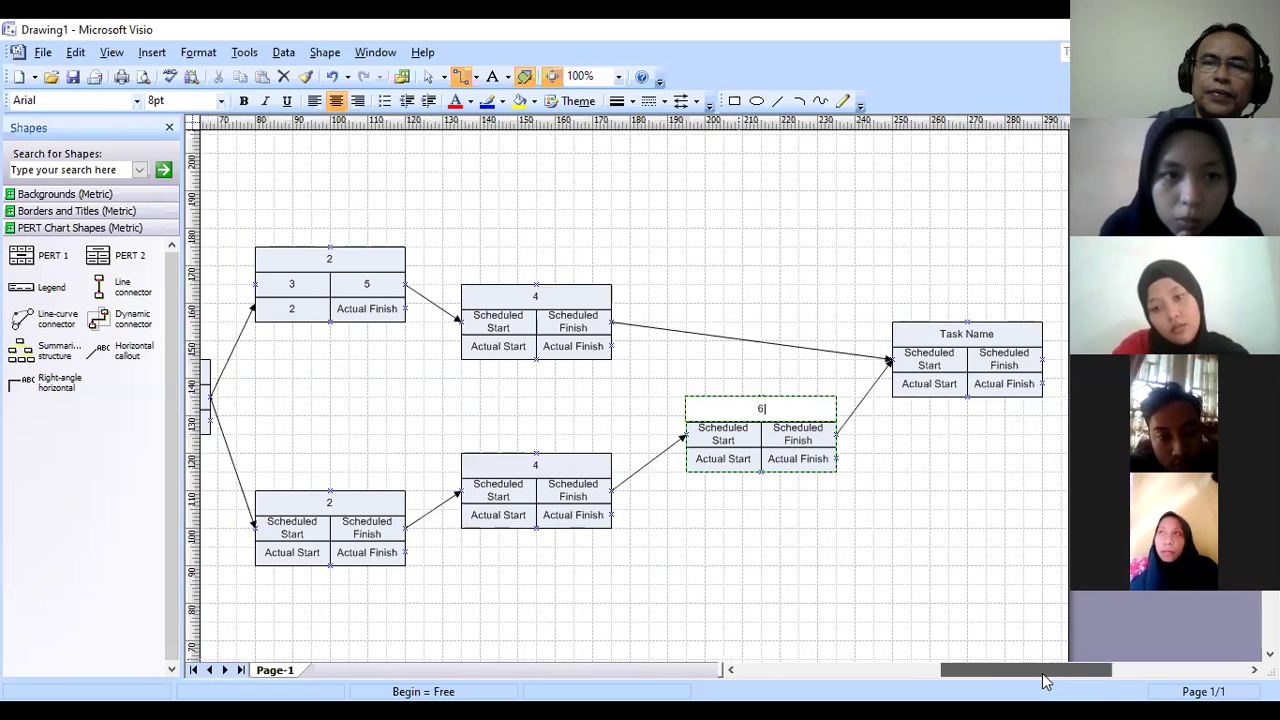
left_click(958, 326)
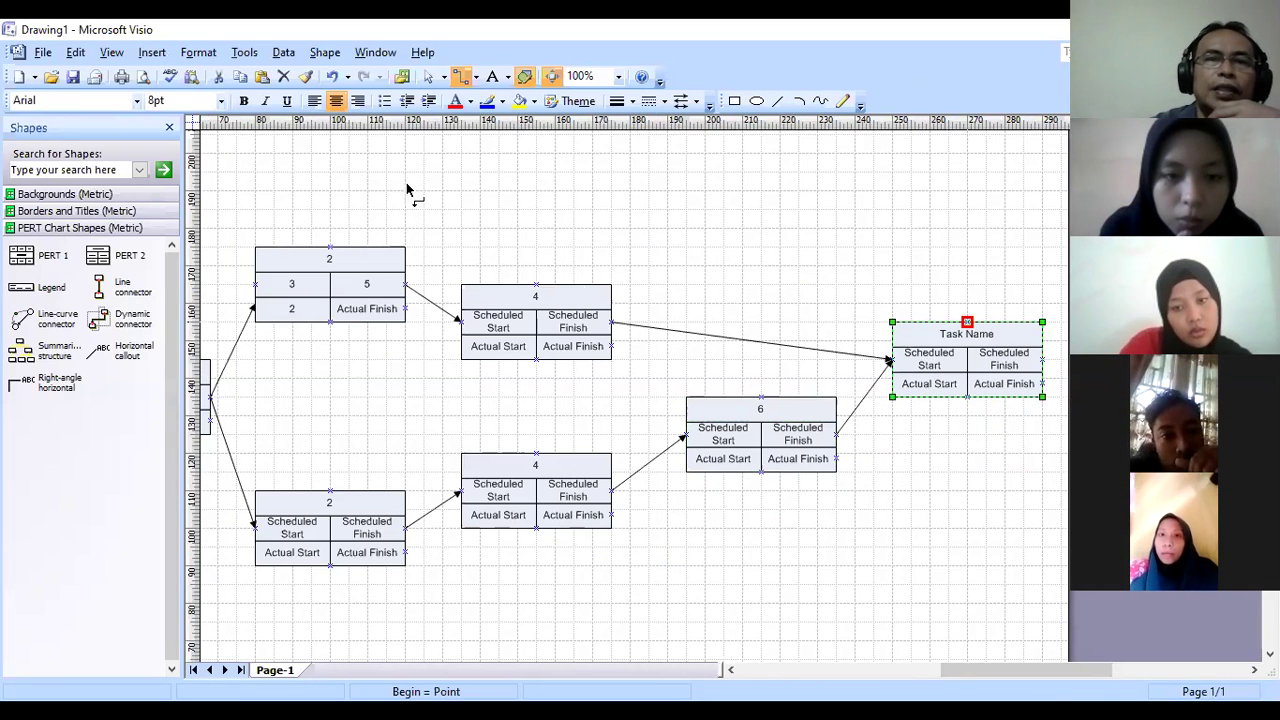
type("7")
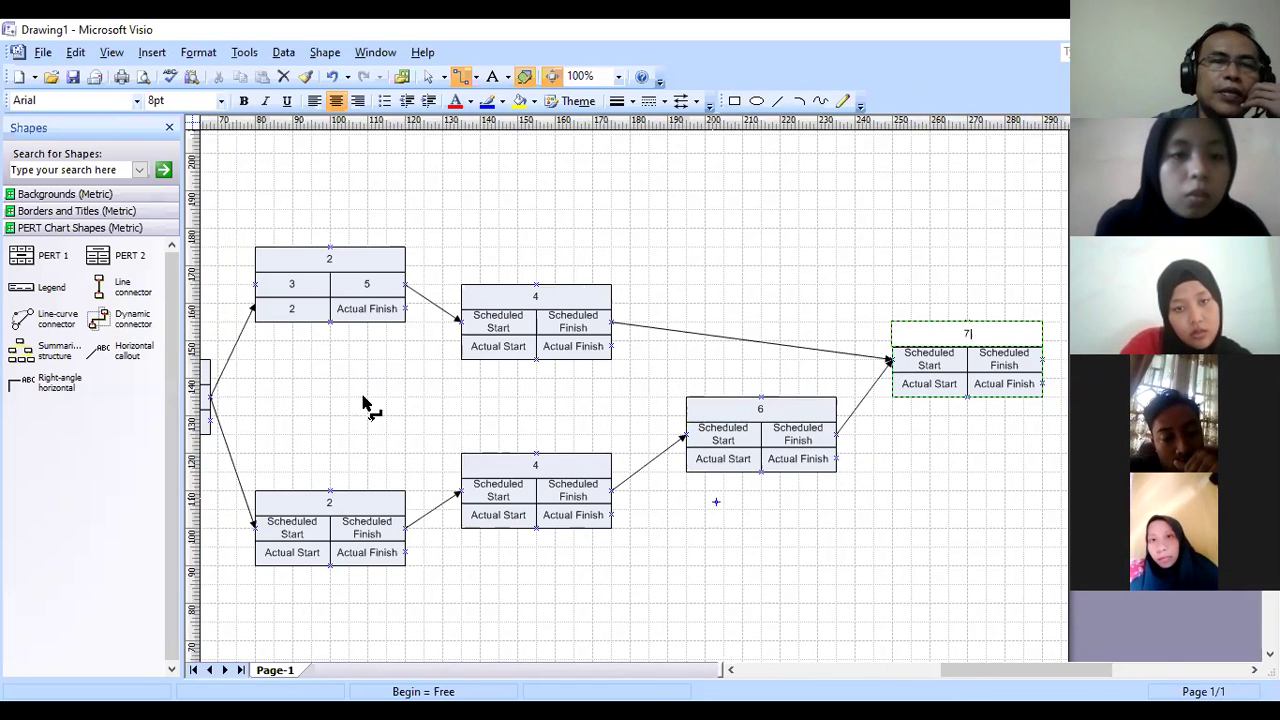
Step: Add a PERT 2 box in the empty area above box 1 and set its task name to an
scroll(891, 640, "left", 2)
left_click_drag(958, 670, 928, 670)
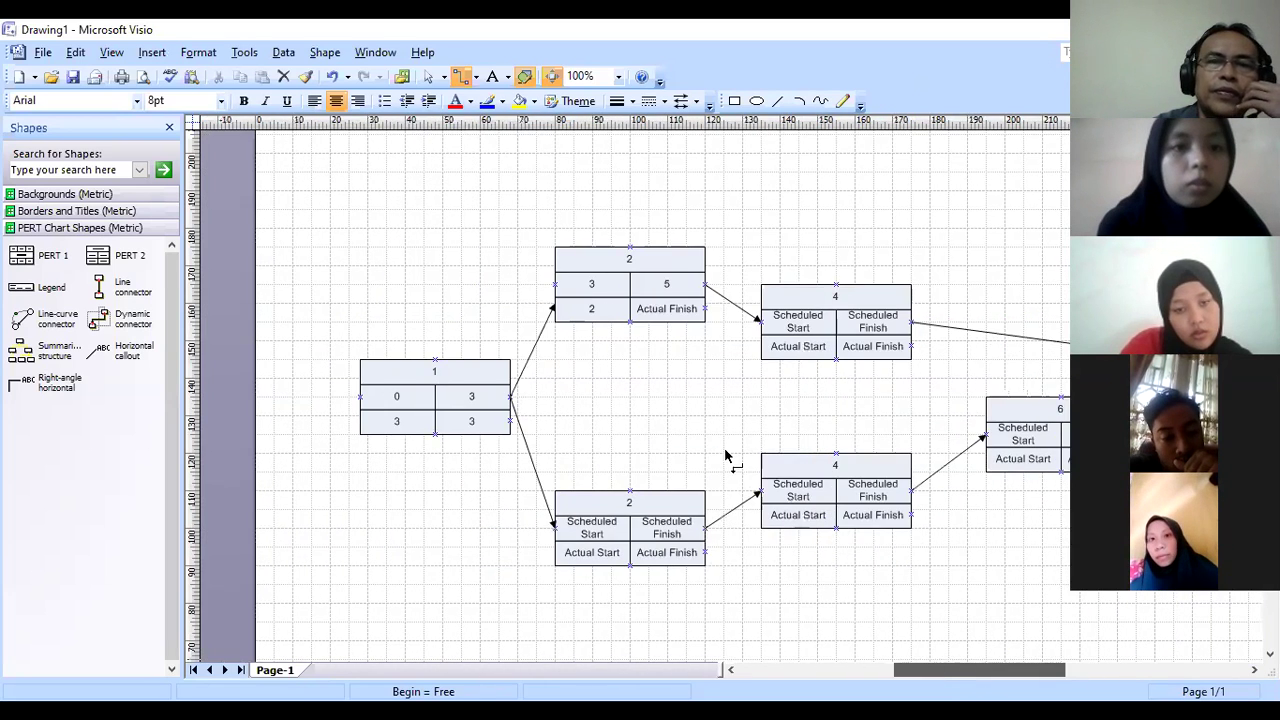
left_click_drag(100, 258, 365, 208)
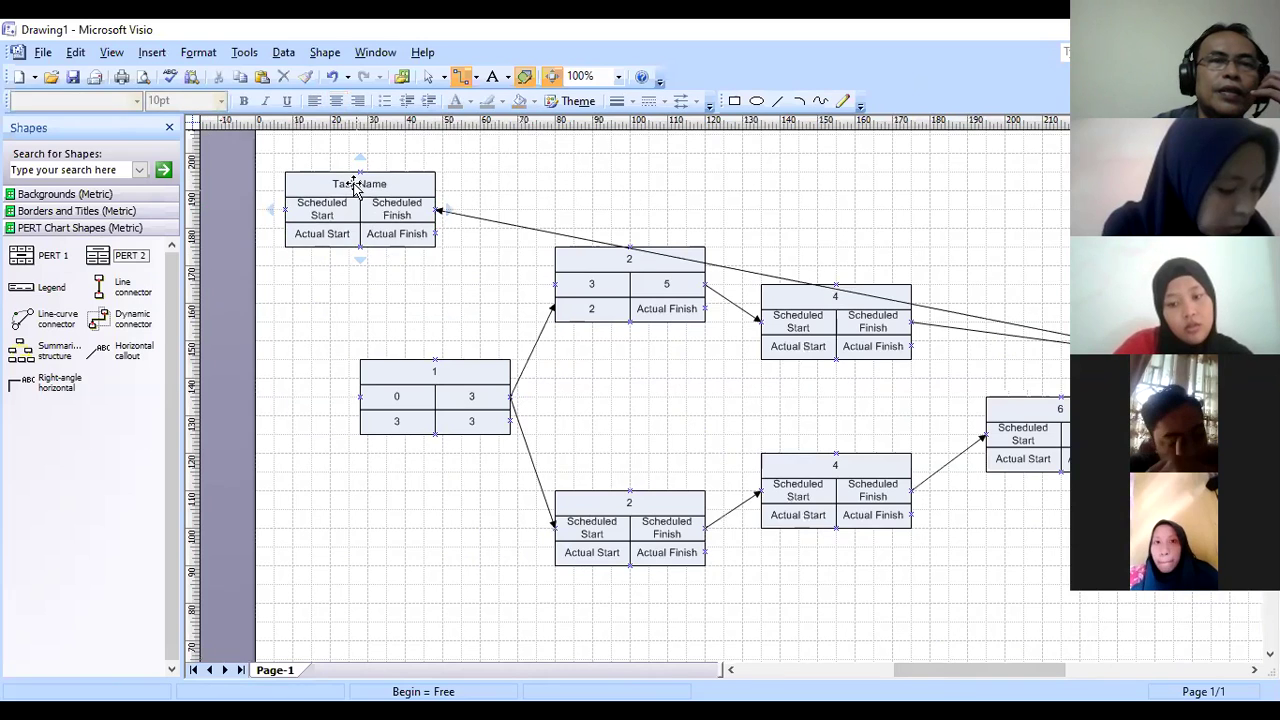
left_click(366, 190)
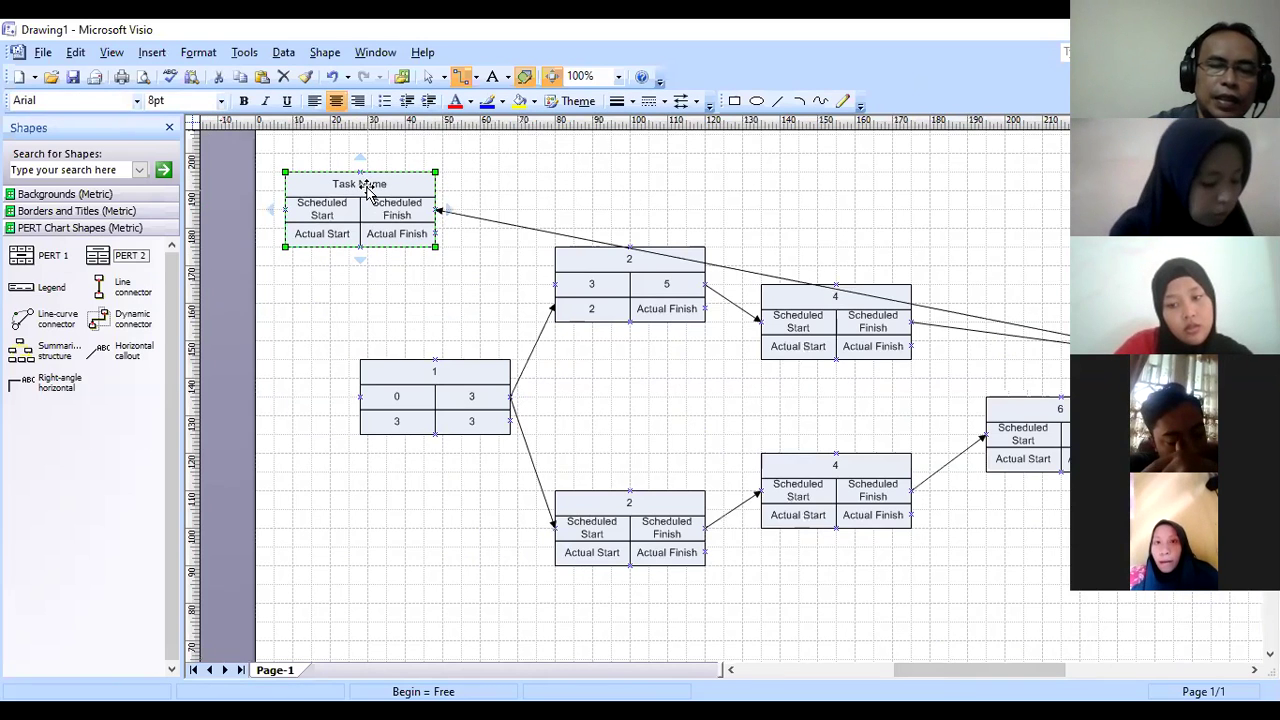
type("an")
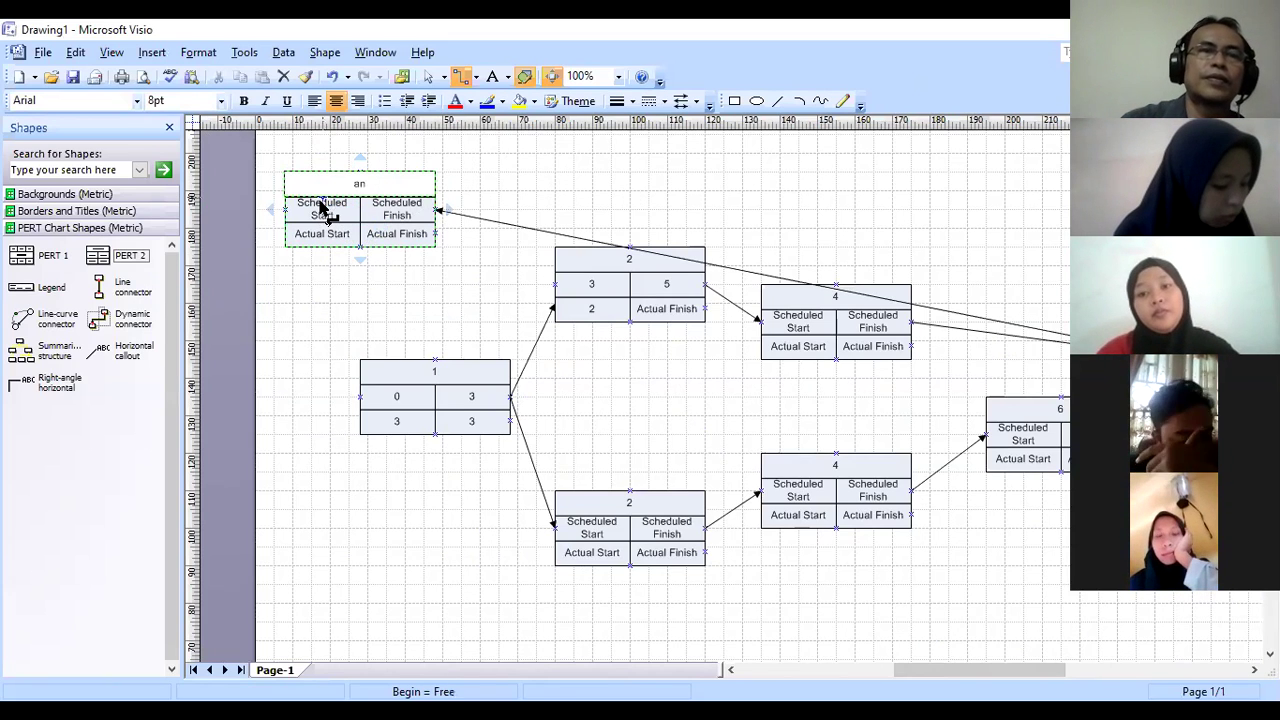
Step: In the new box an, set the scheduled start to es and the scheduled finish to ef
left_click_drag(322, 215, 330, 222)
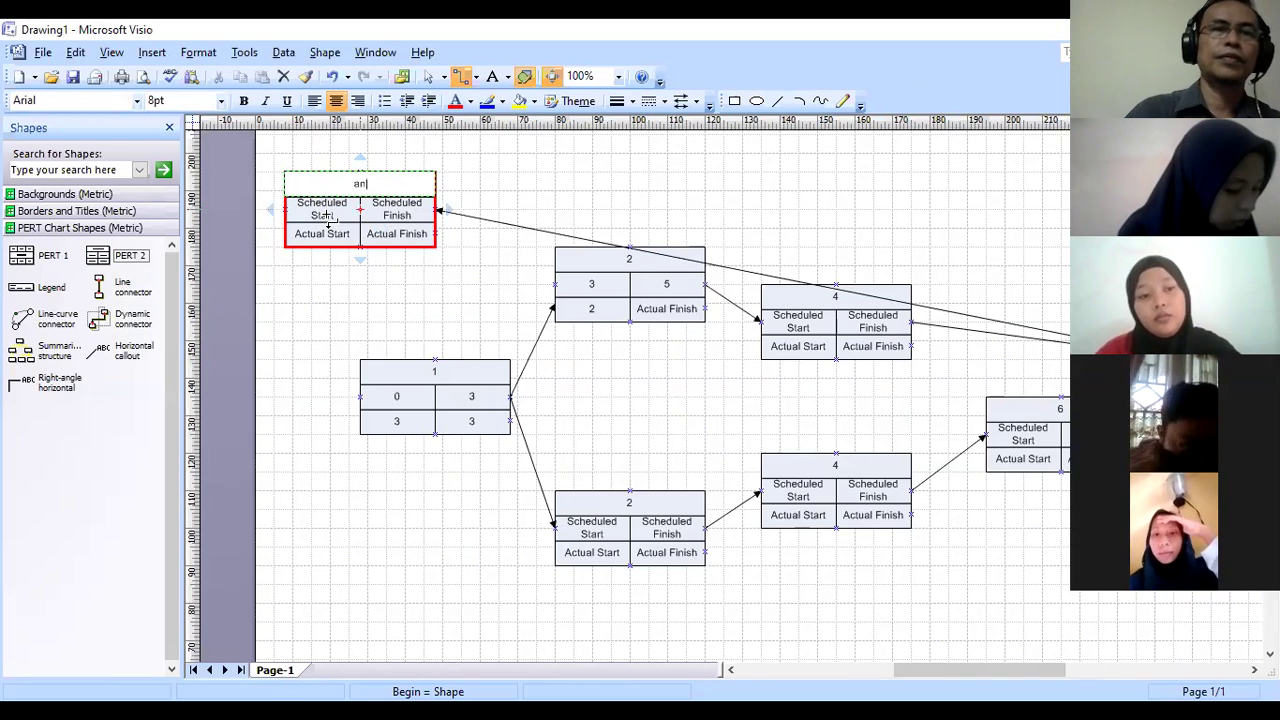
left_click(324, 209)
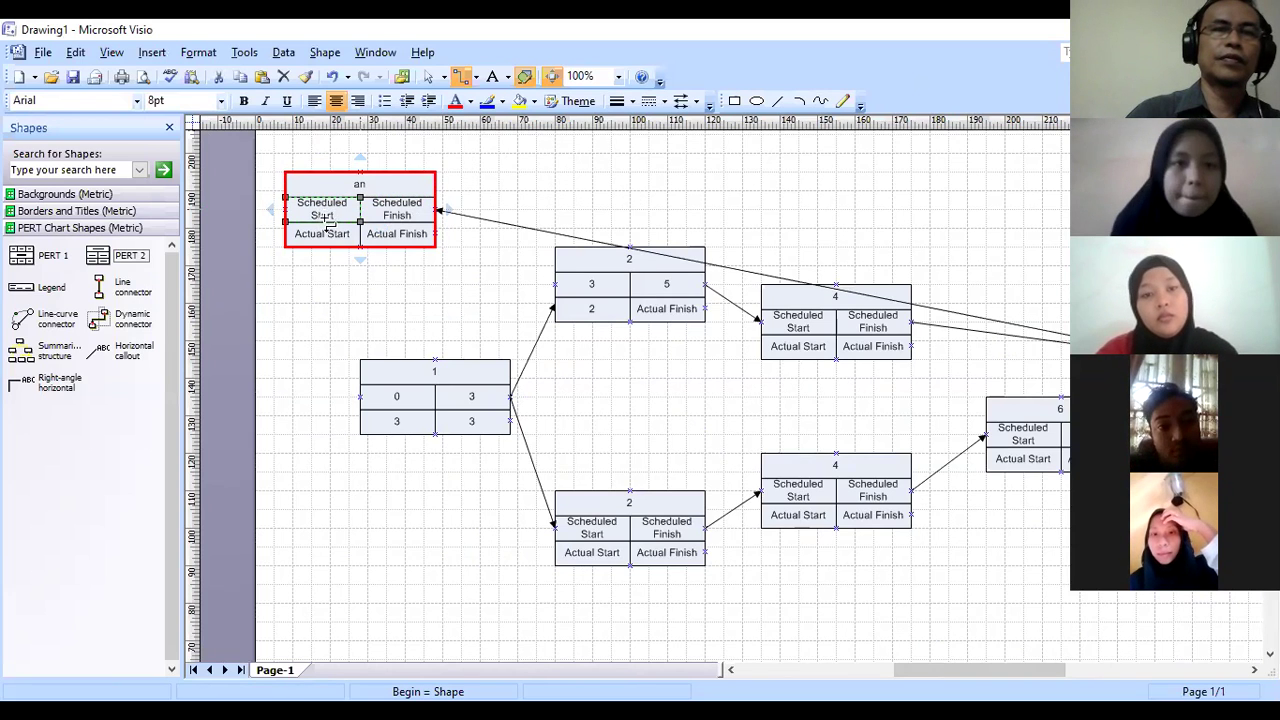
left_click(329, 212)
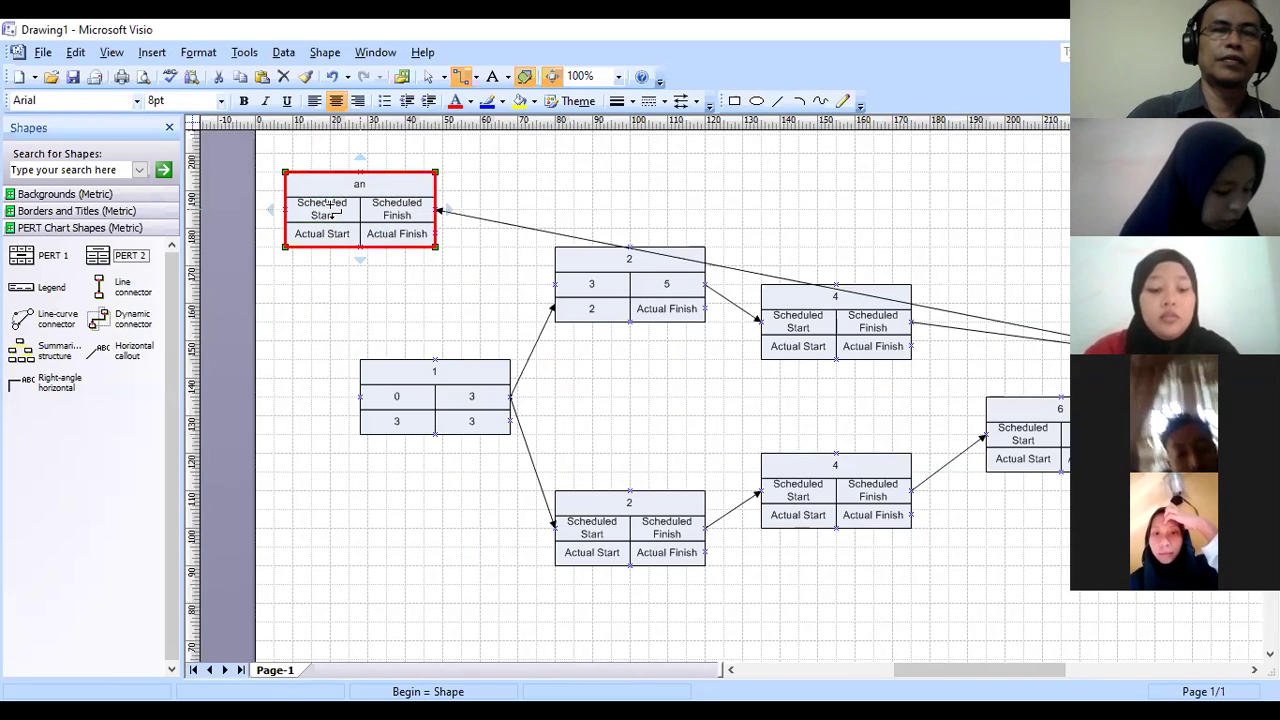
left_click(329, 206)
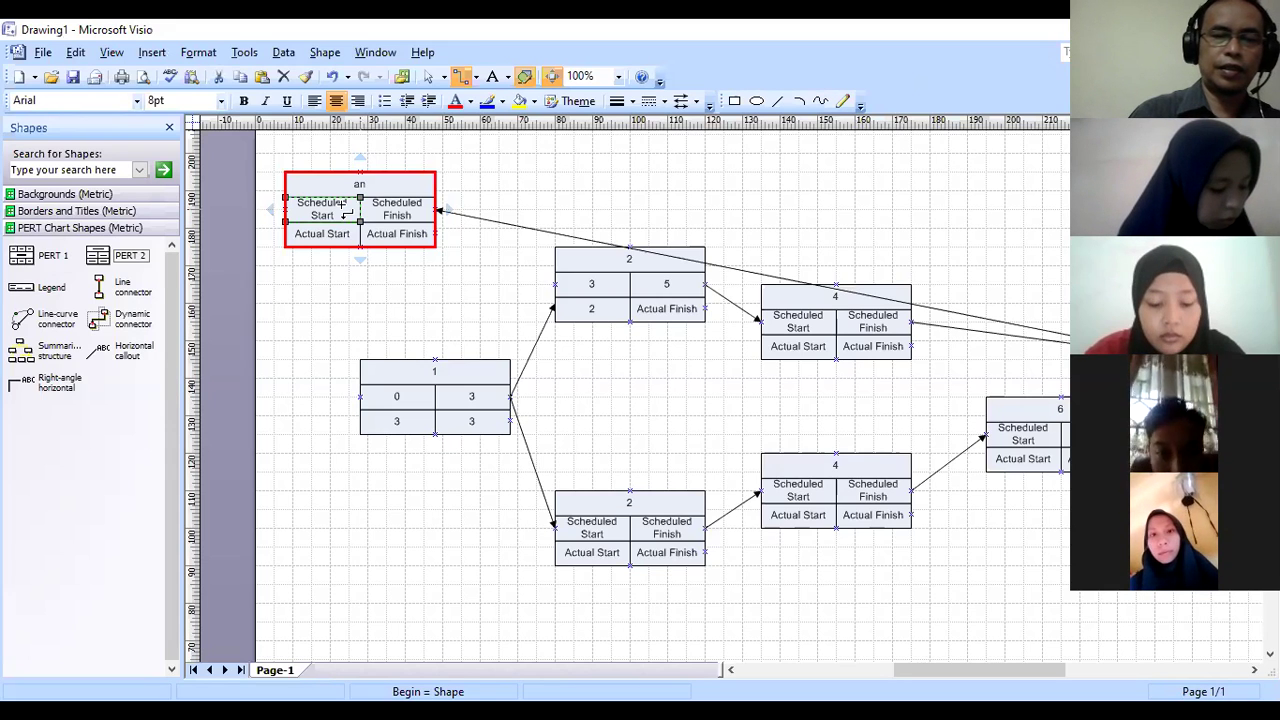
type("es")
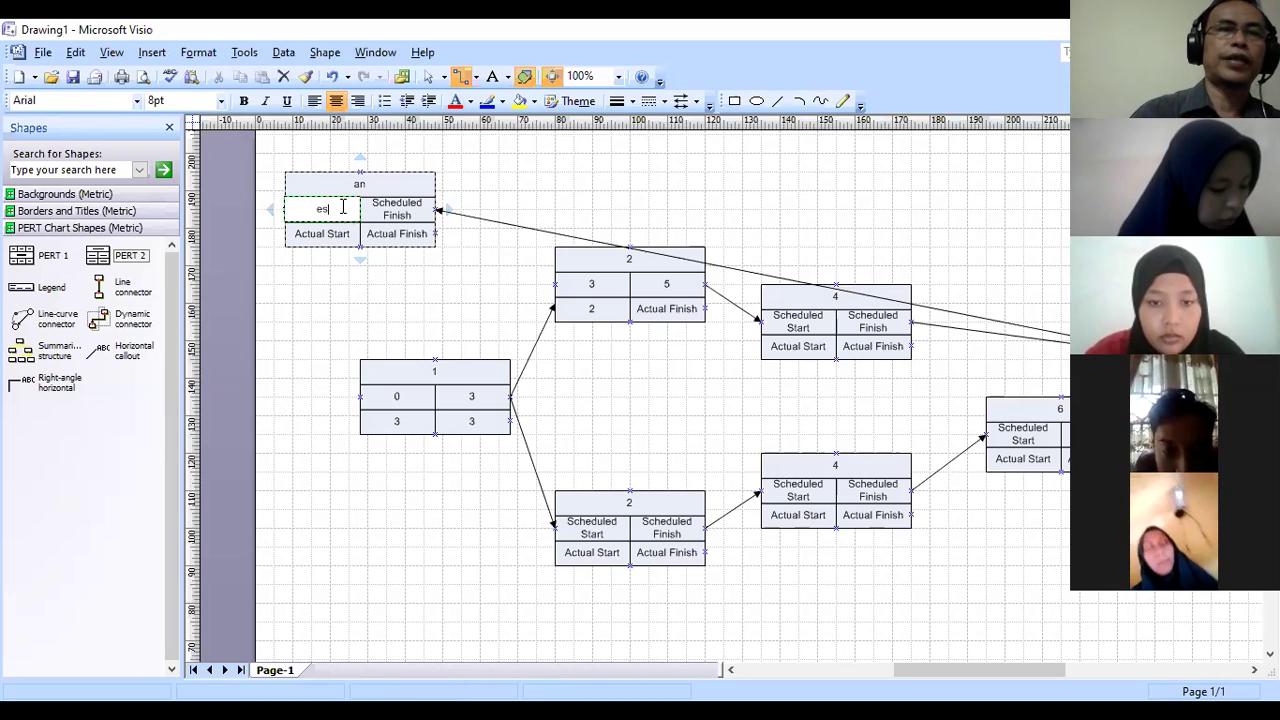
left_click(400, 205)
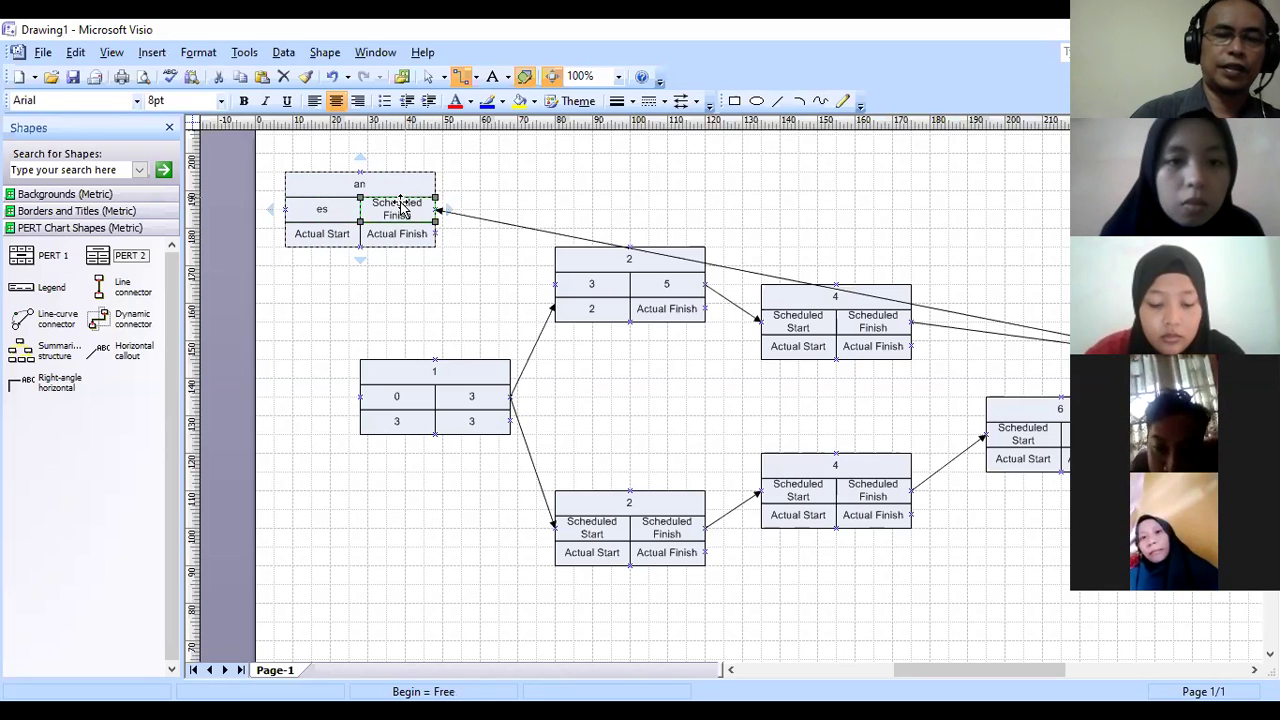
type("ef")
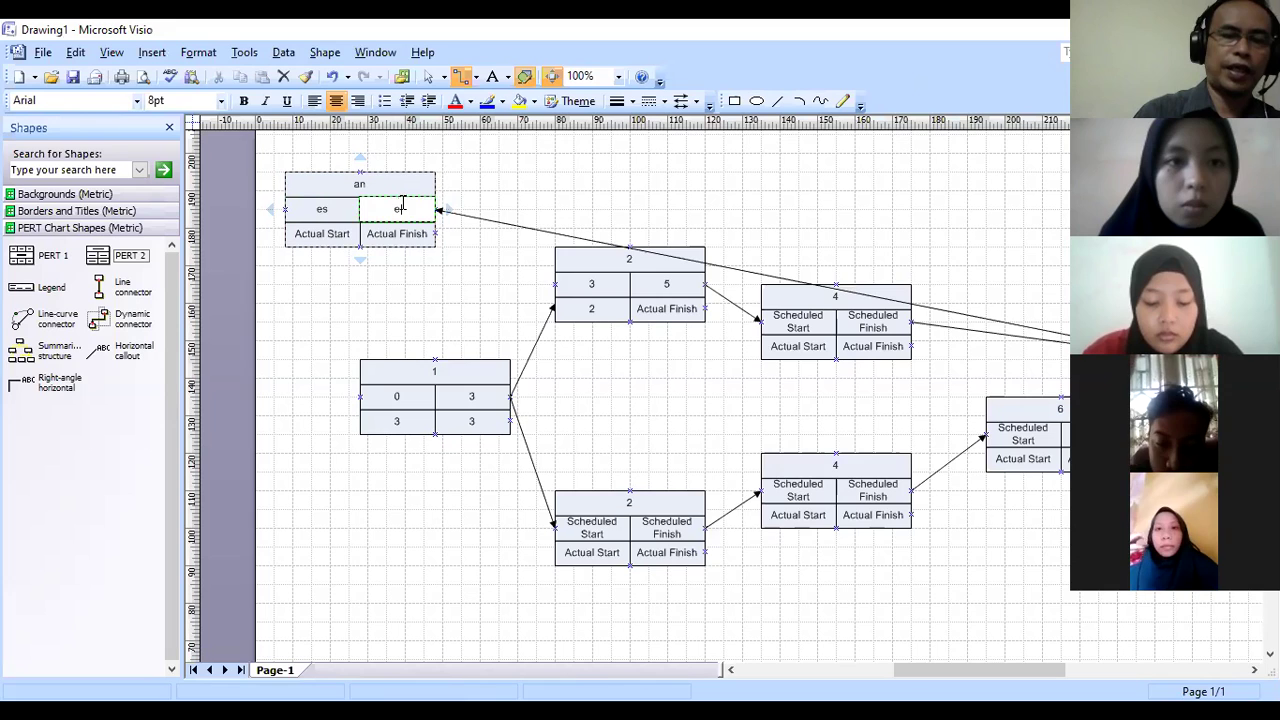
Step: Try to set the actual start of box an to ls, and restore its task name to an
left_click(325, 240)
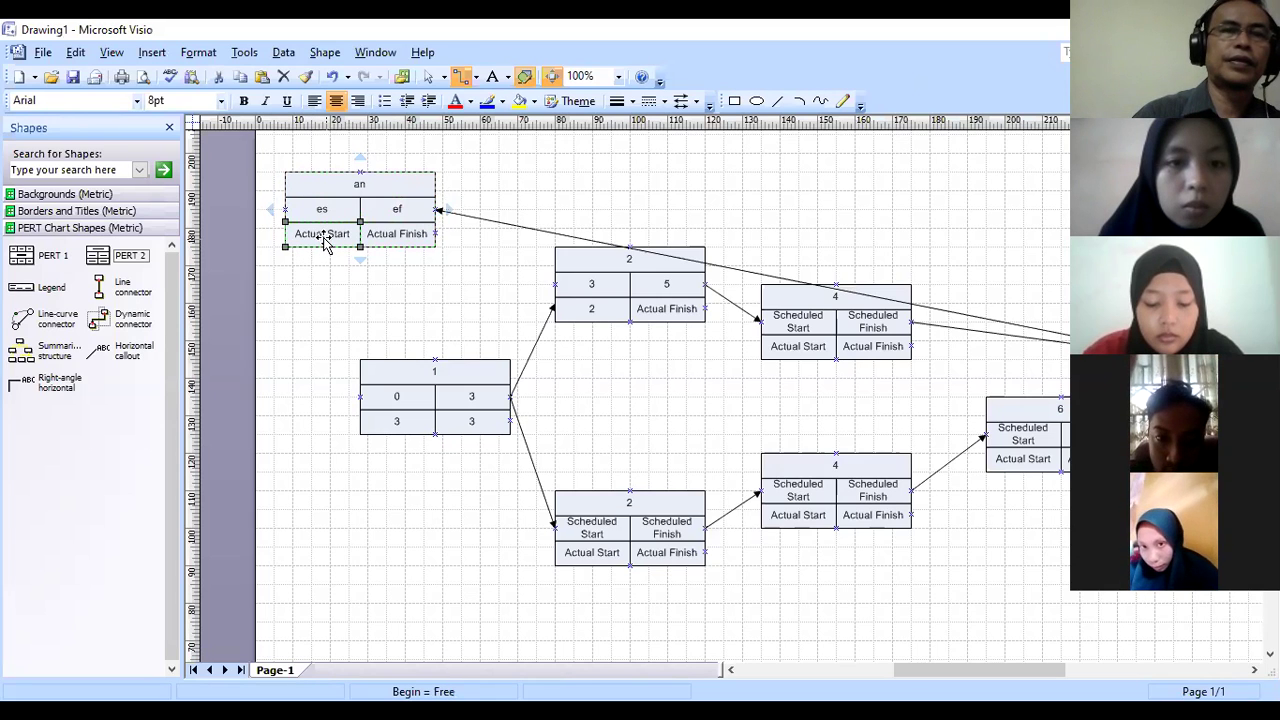
type("ls")
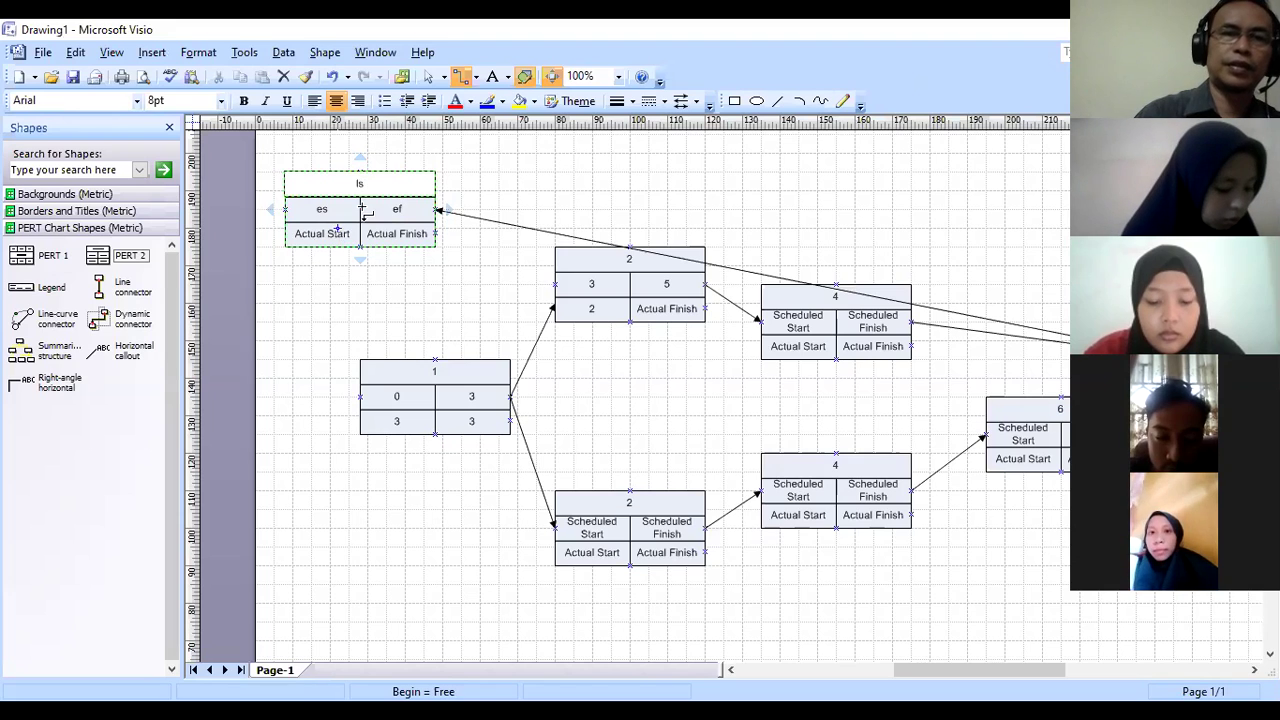
left_click(336, 240)
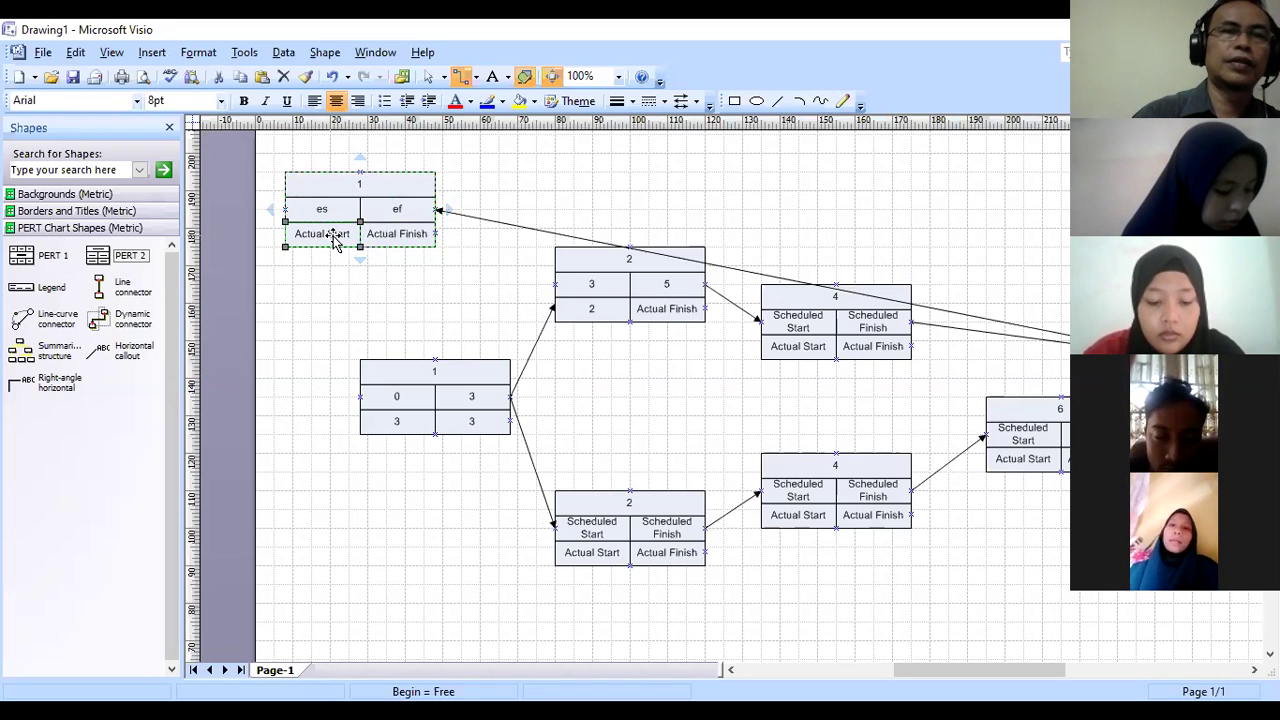
left_click(367, 190)
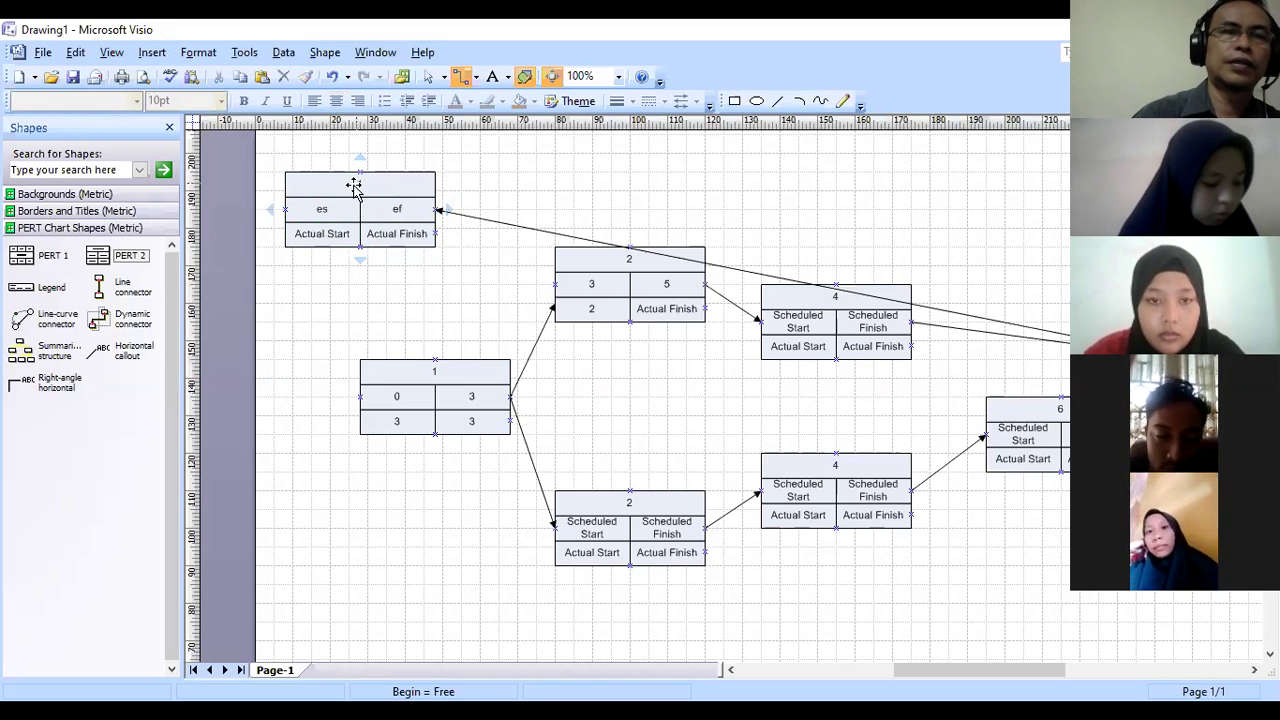
key("Escape")
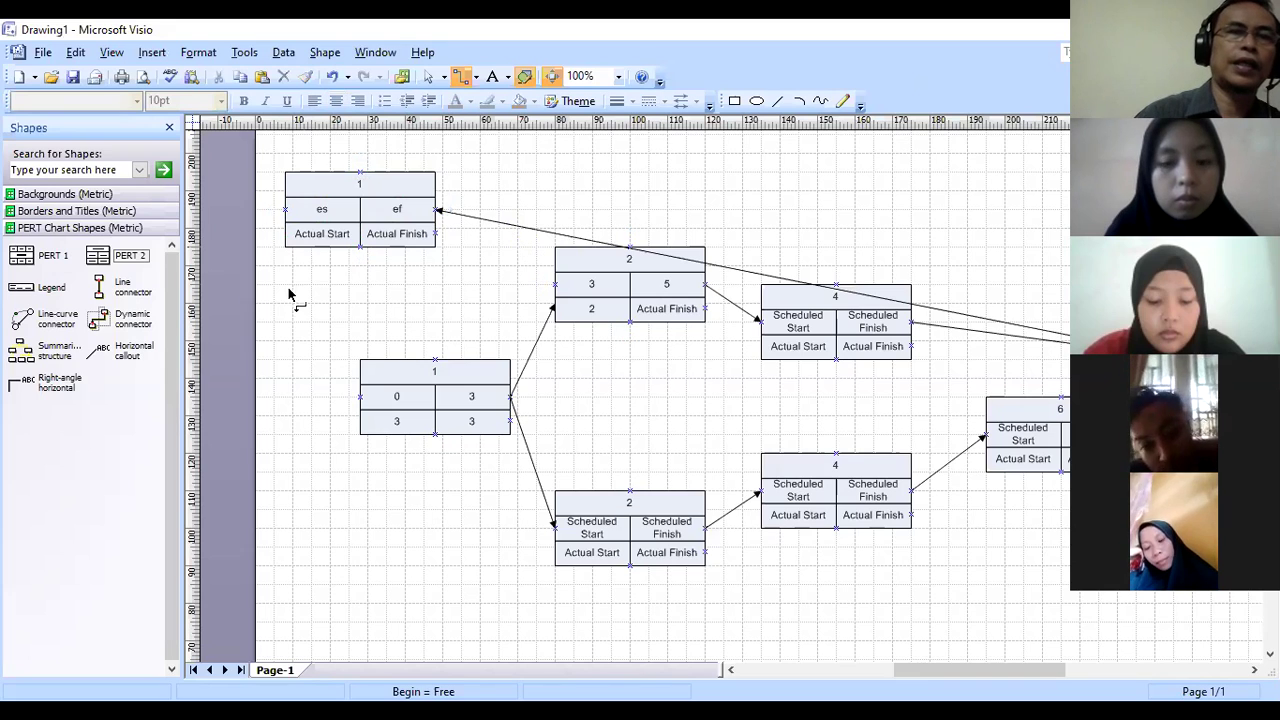
left_click(360, 189)
key("Escape")
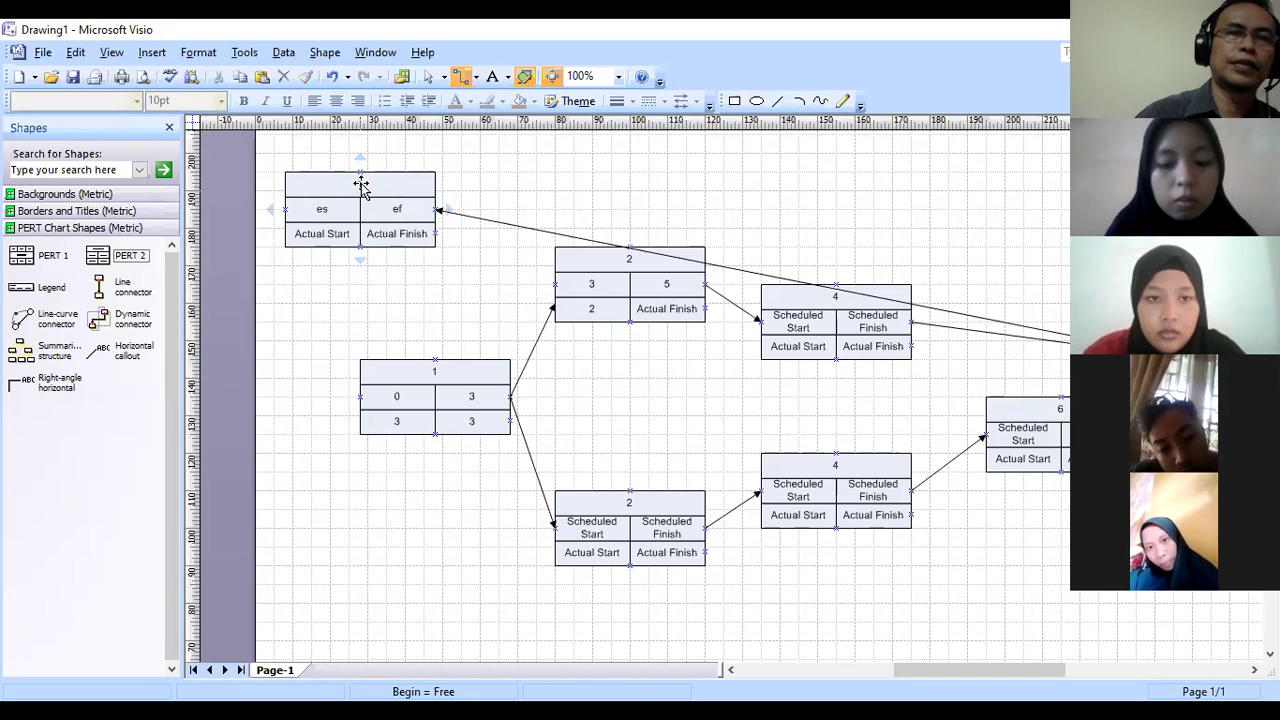
left_click(355, 188)
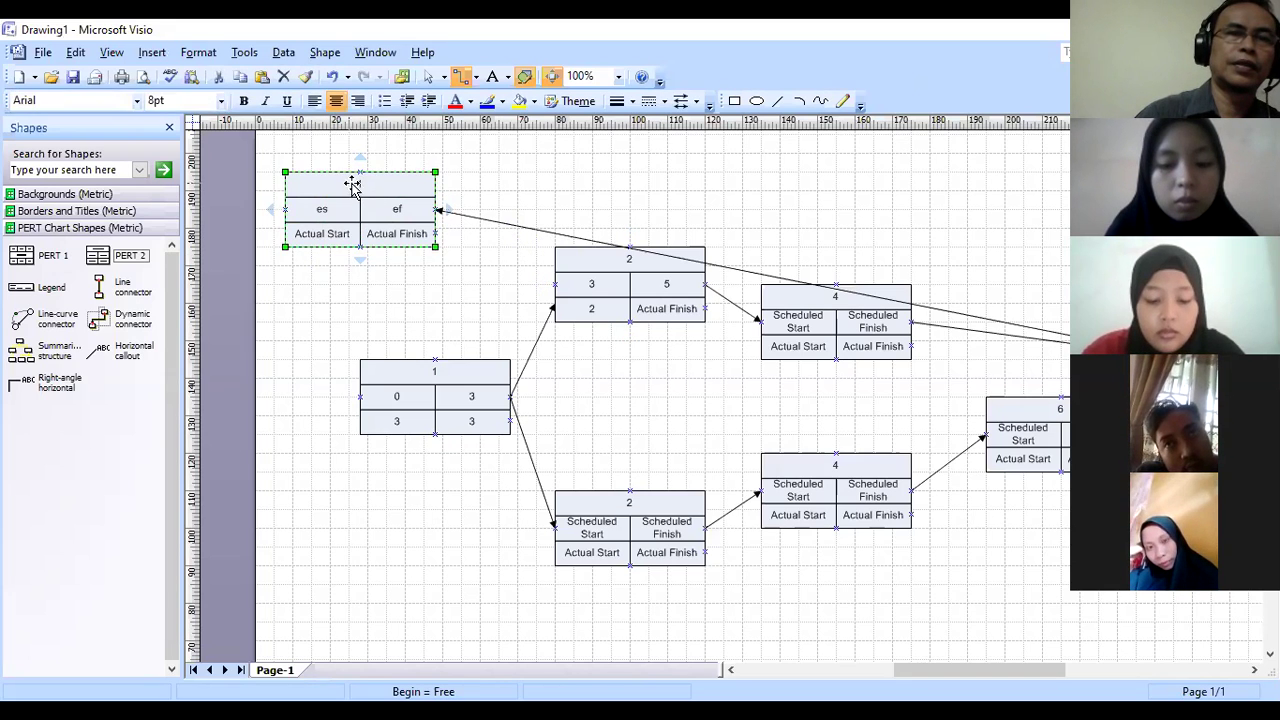
type("an")
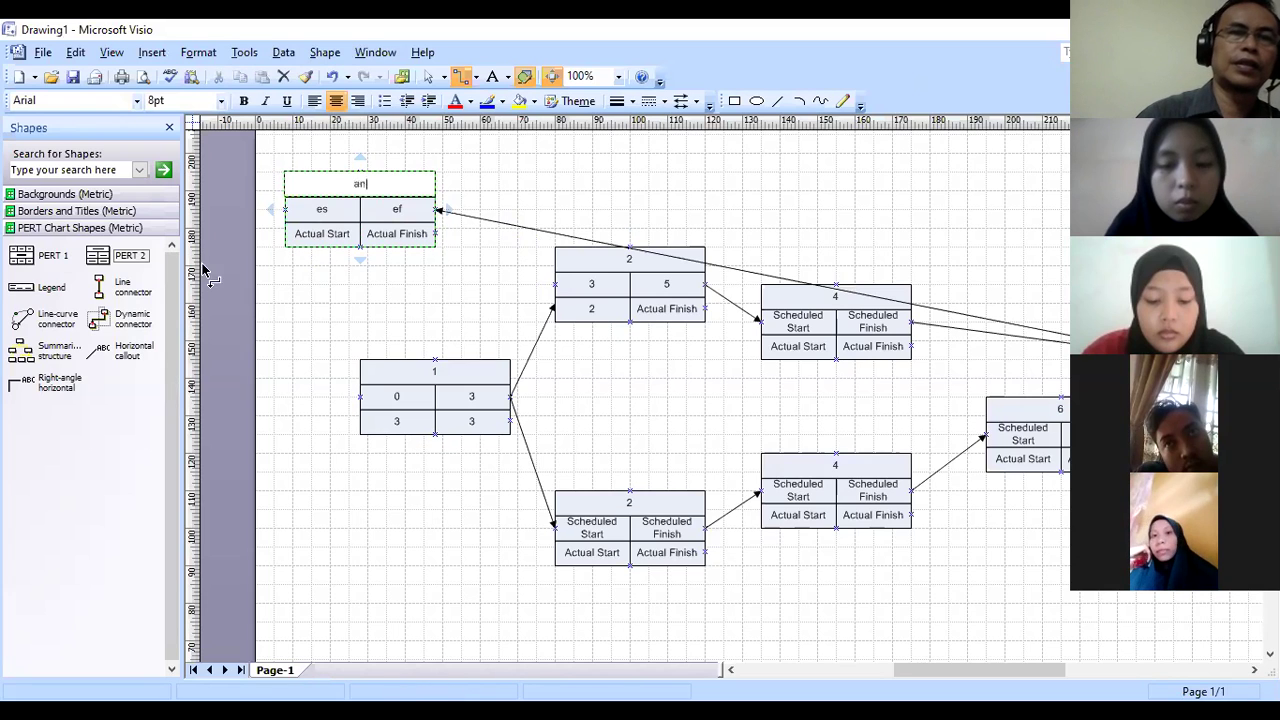
Step: In box an, set the actual start to ls and the actual finish to lf
left_click(305, 238)
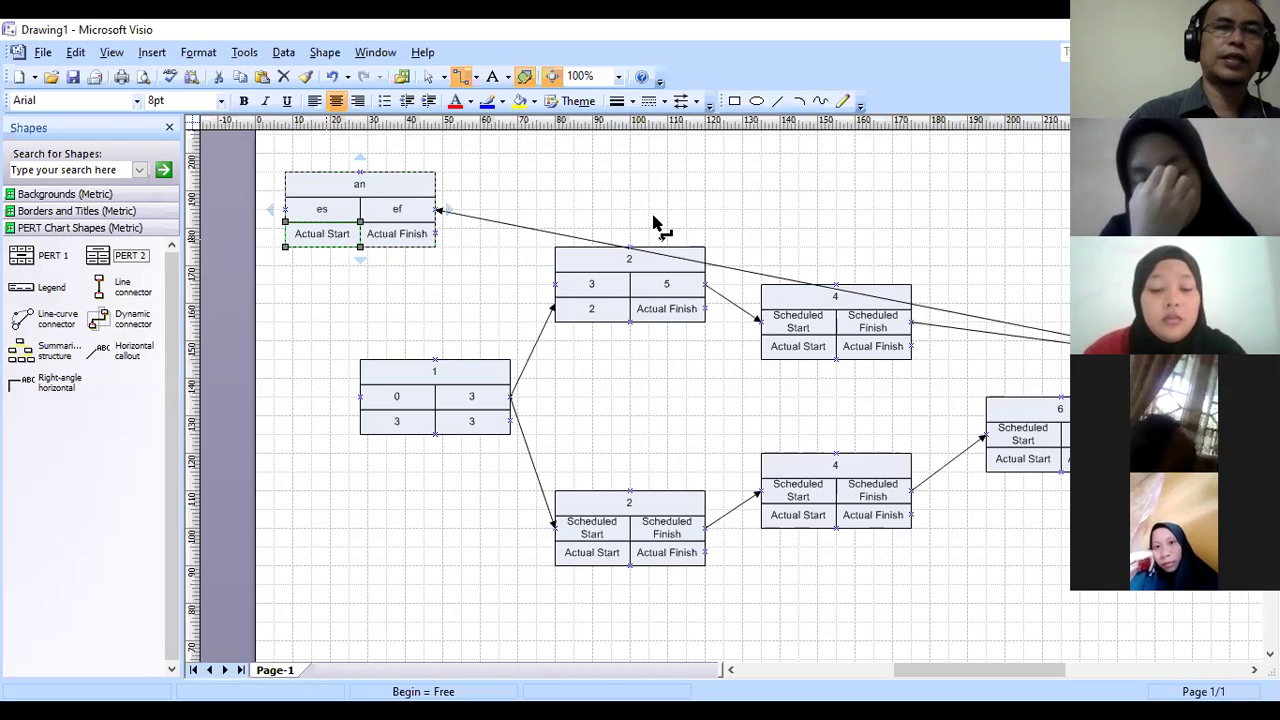
left_click(405, 238)
type("l")
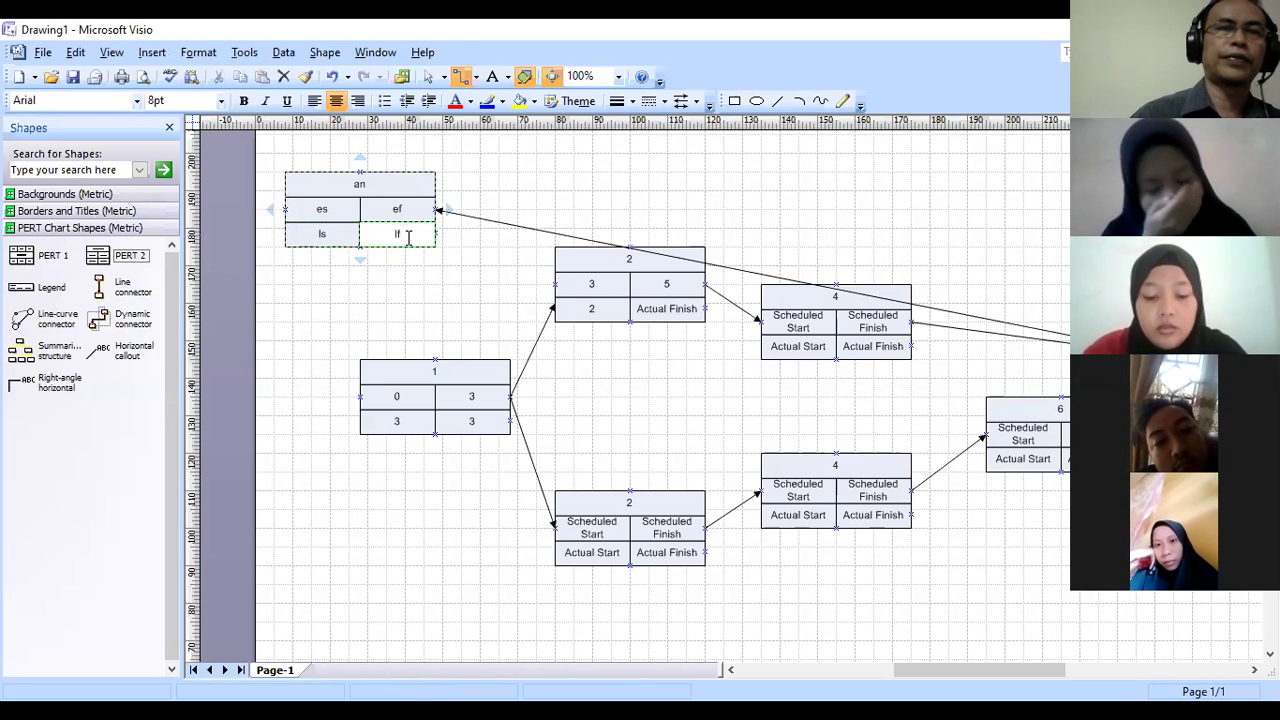
type("f")
left_click(456, 305)
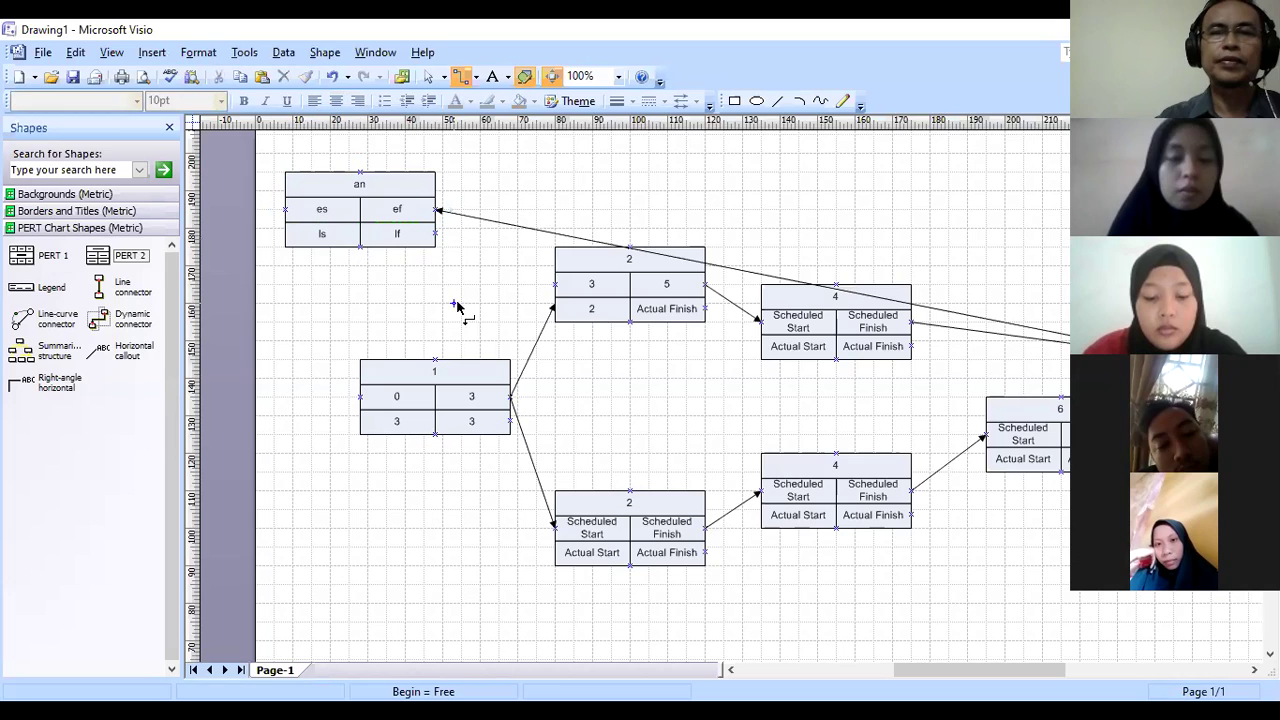
Step: Delete the connector that runs from the end of the network to box an
left_click(728, 270)
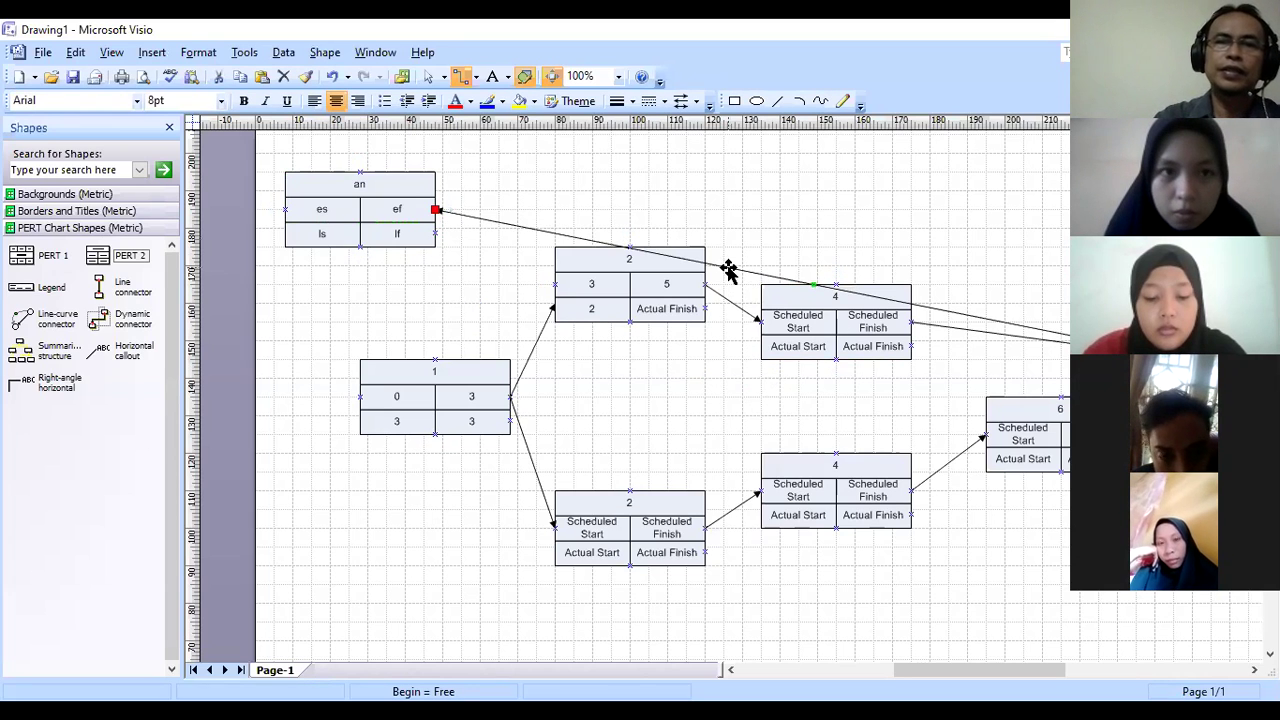
key("Delete")
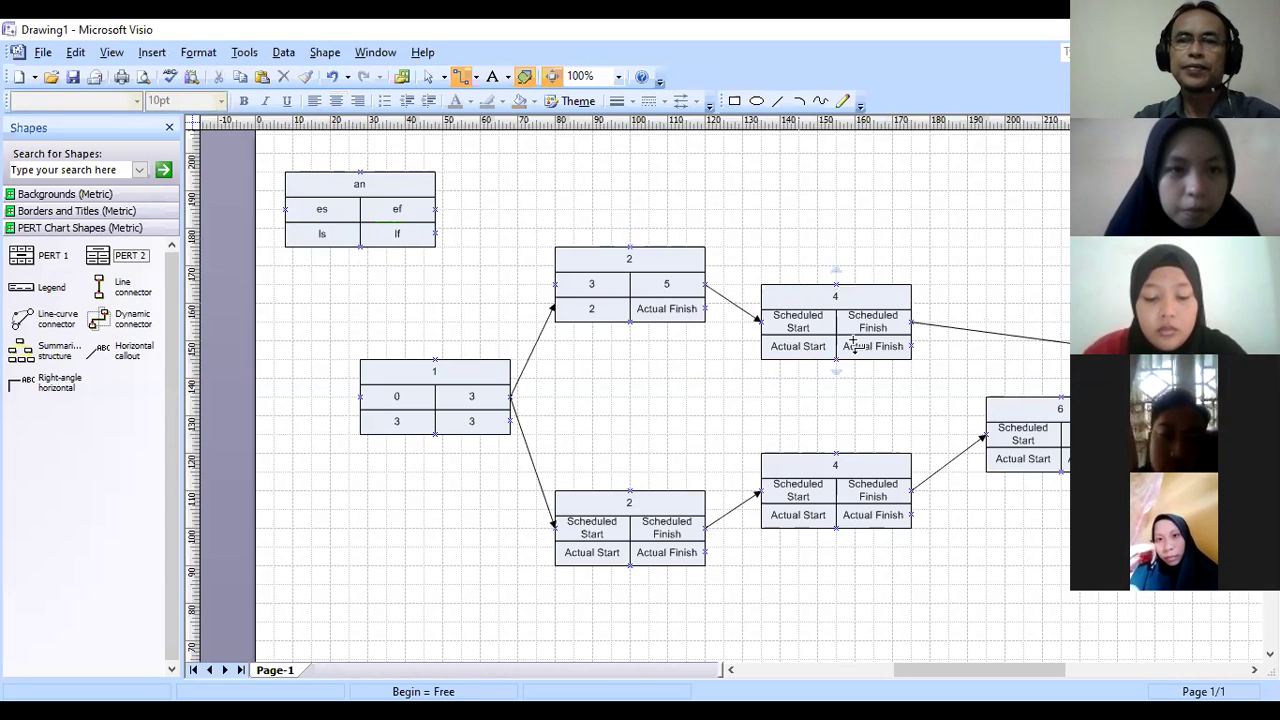
Step: Renumber the lower activity box that follows activity 1 as 3
left_click_drag(1032, 679, 1068, 678)
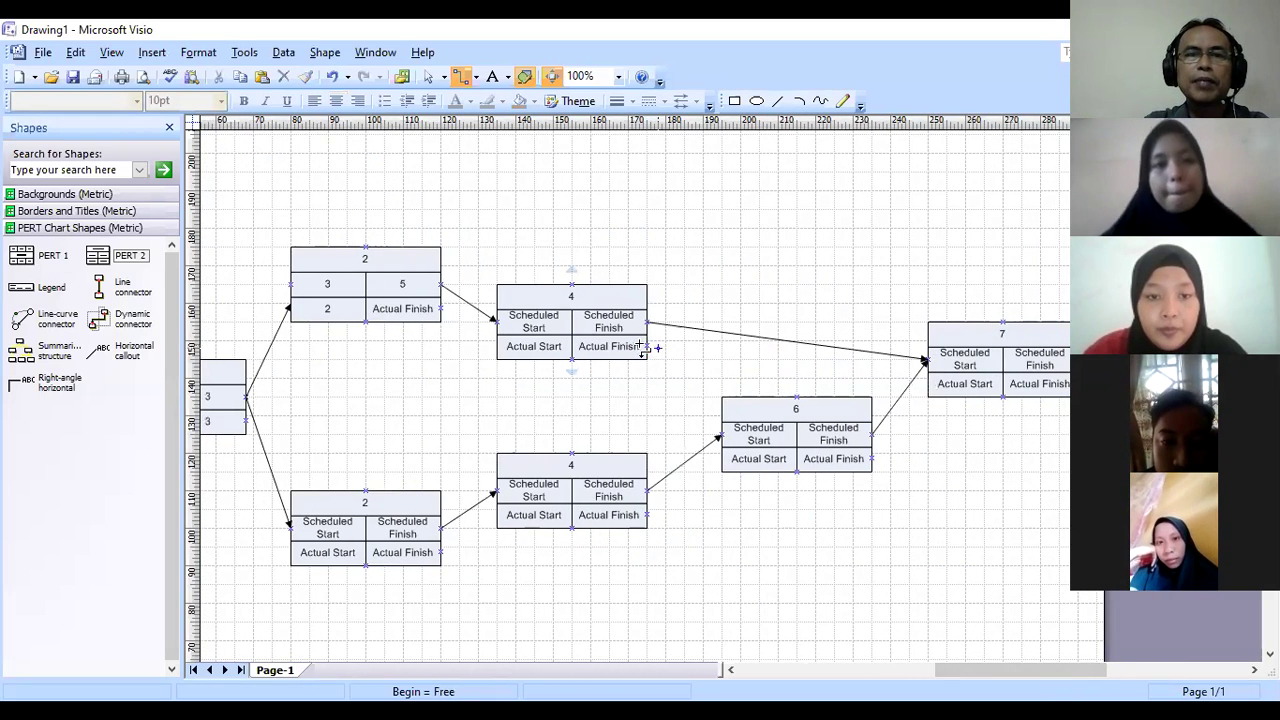
left_click(533, 320)
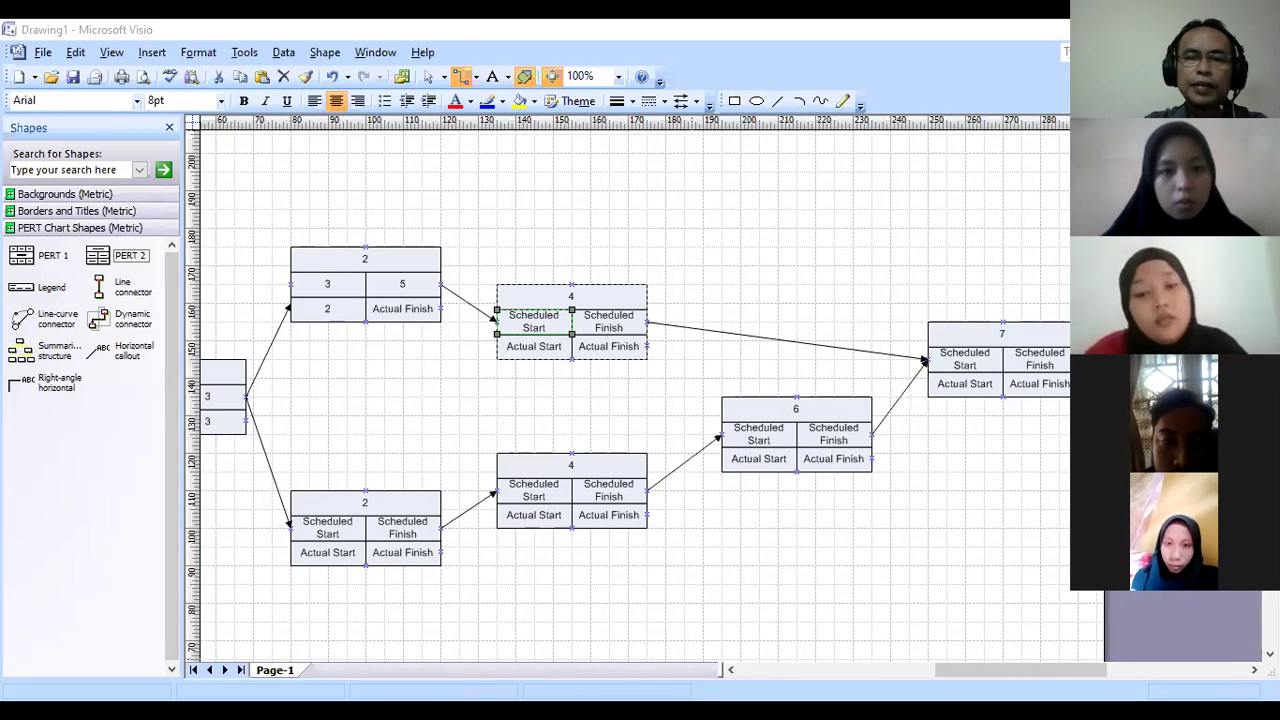
left_click_drag(546, 358, 540, 325)
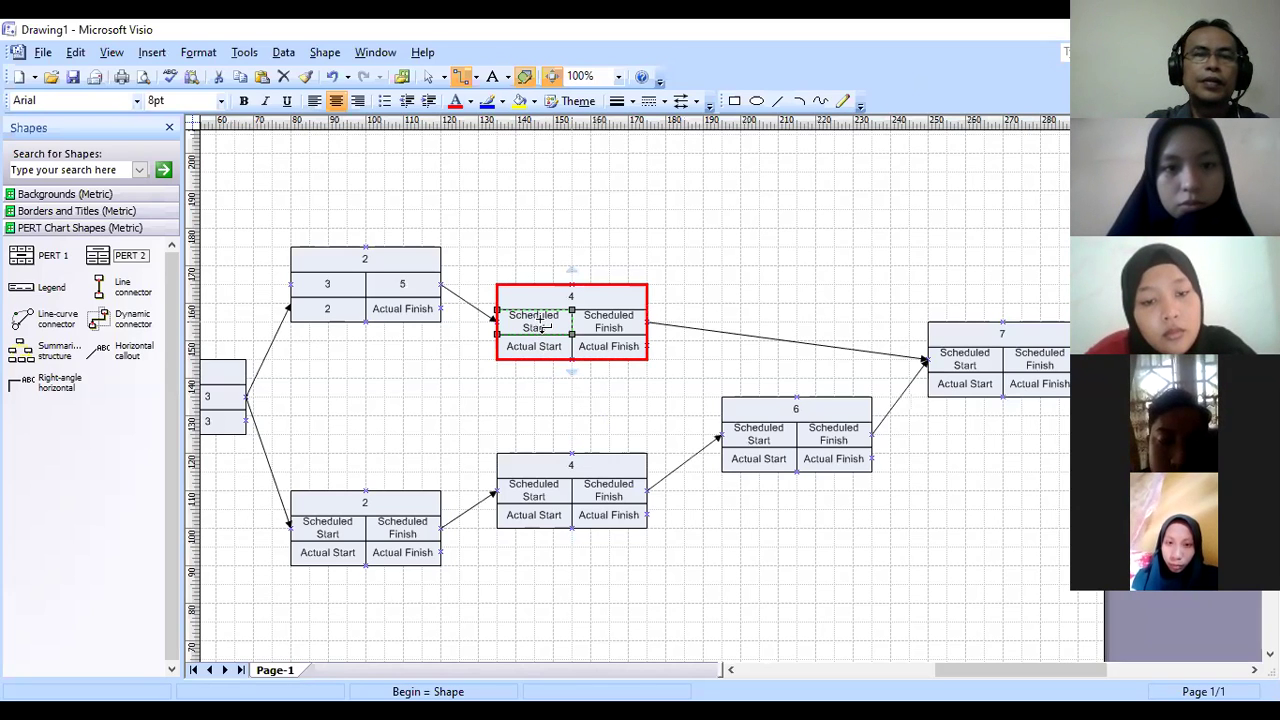
mouse_move(540, 325)
left_mouse_down()
mouse_move(370, 505)
mouse_move(366, 491)
mouse_move(551, 297)
mouse_move(540, 325)
left_mouse_up()
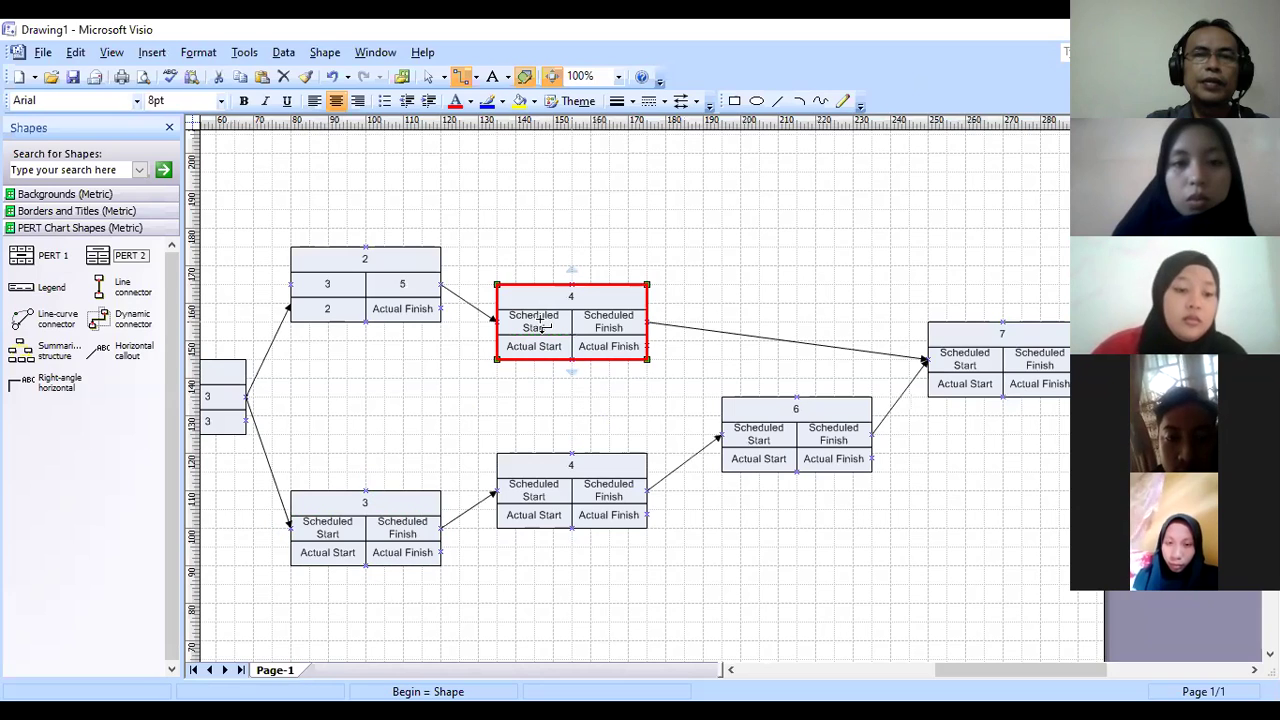
Step: Try renumbering the upper box 4 as 5, and restore its task name to 4
type("5")
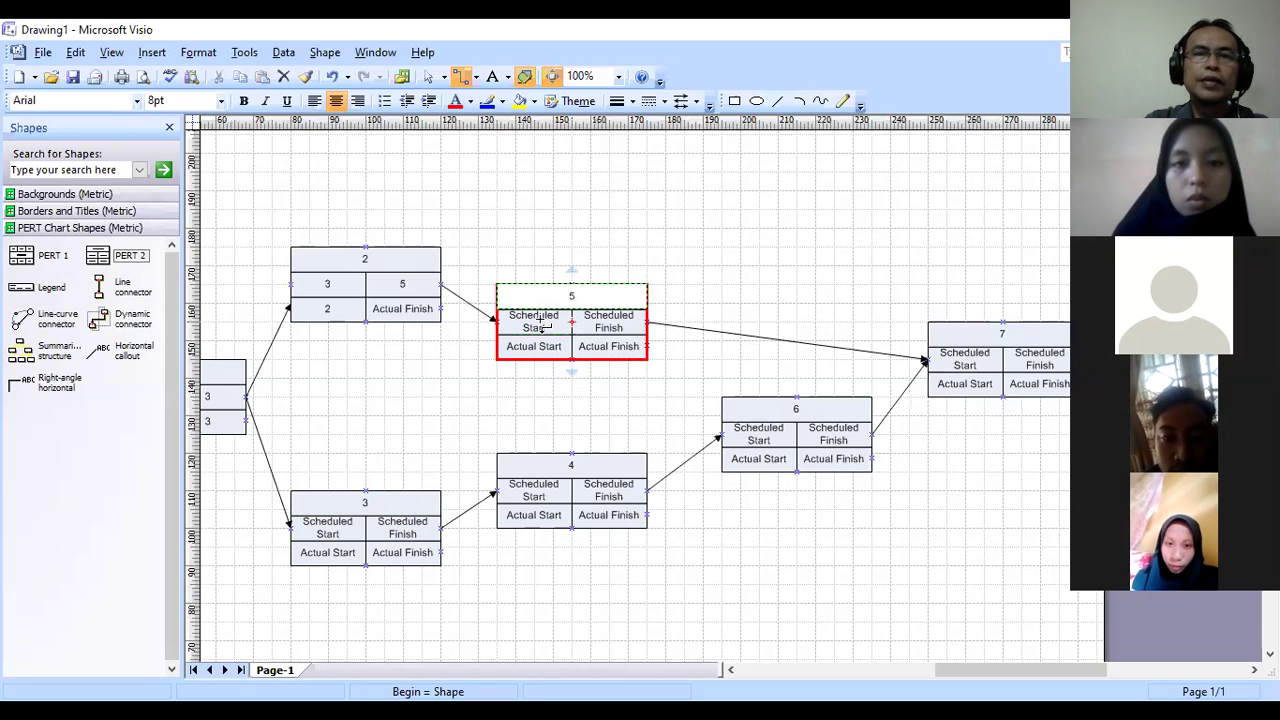
double_click(568, 296)
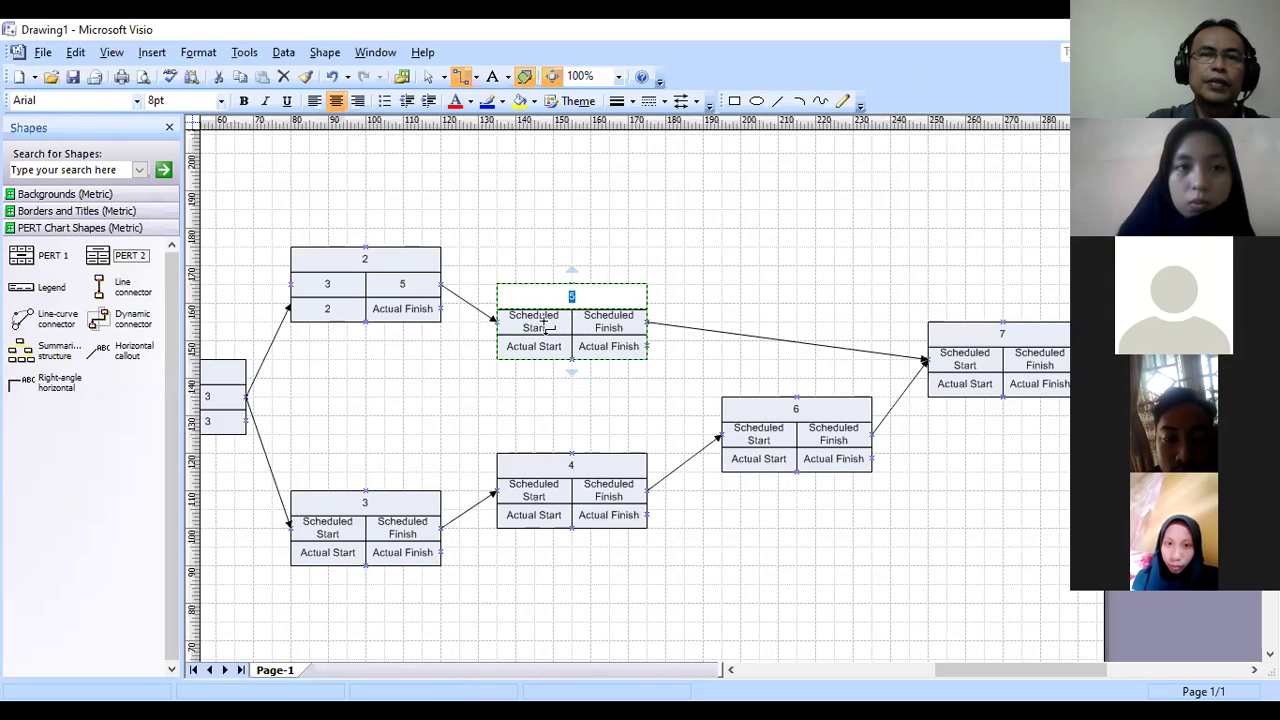
type("4")
Step: In the upper box 4, enter 4 as the scheduled start and change it to 3
left_click(545, 322)
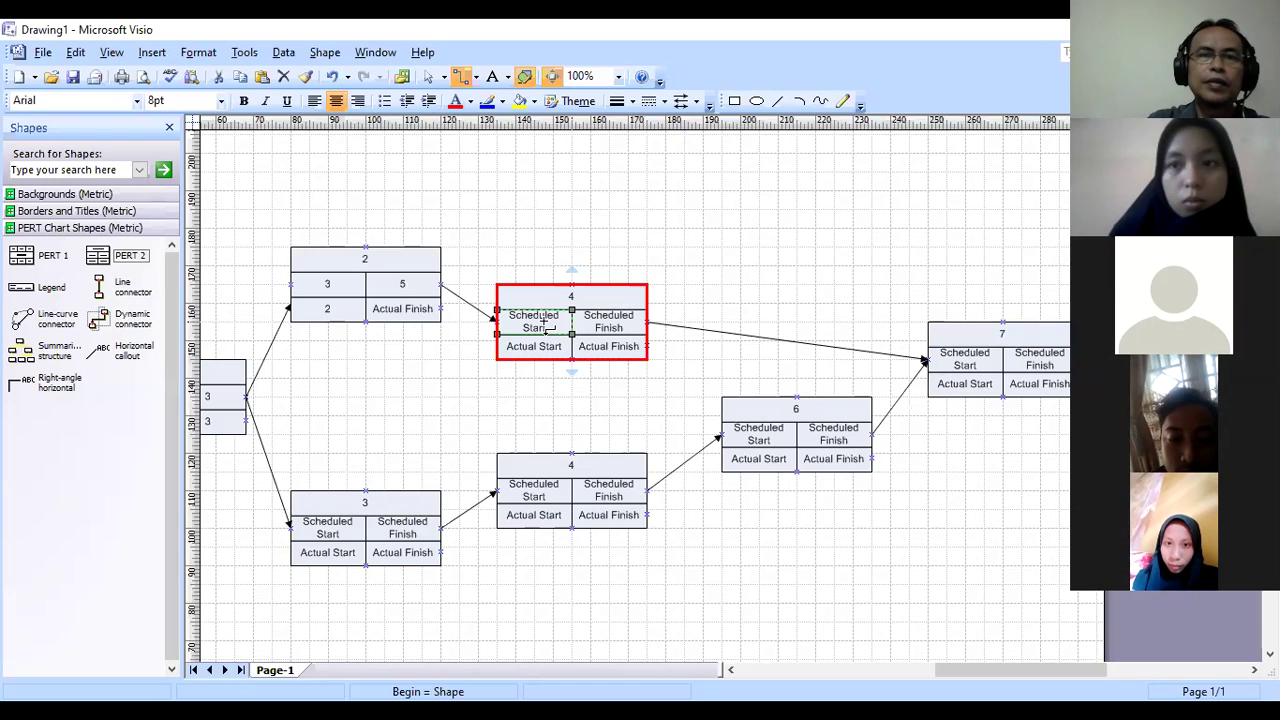
type("4")
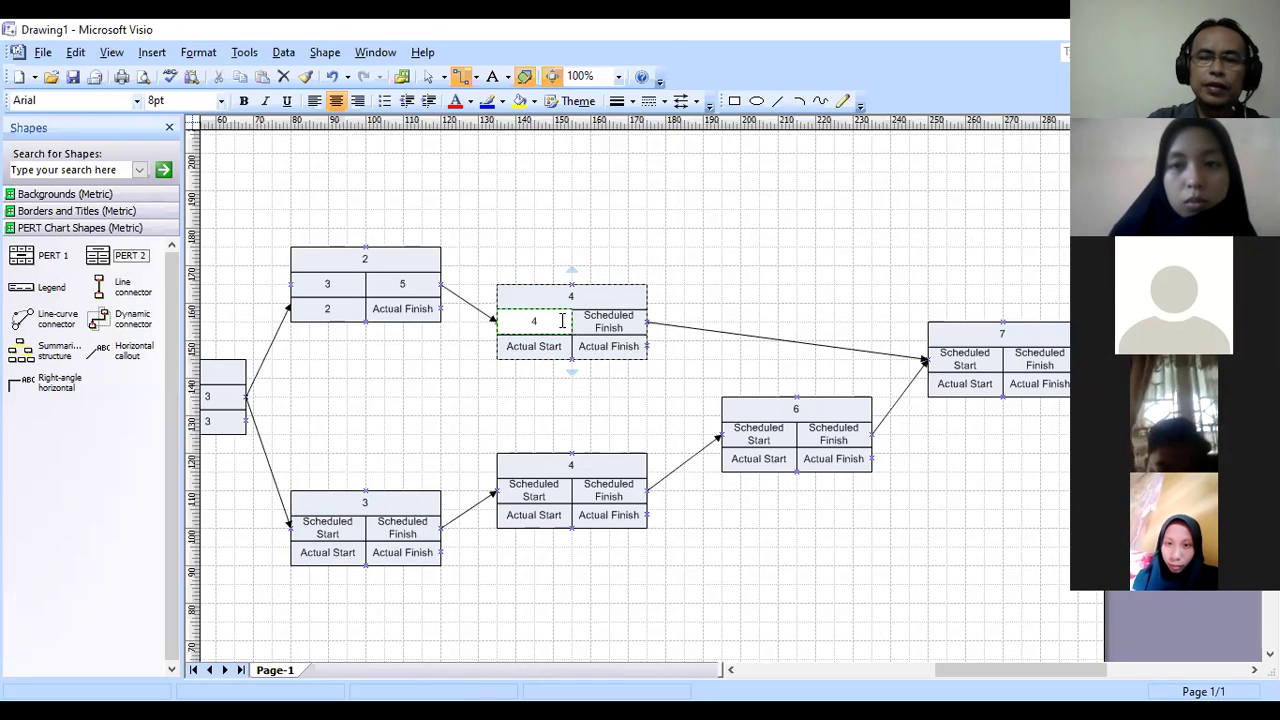
left_click(564, 321)
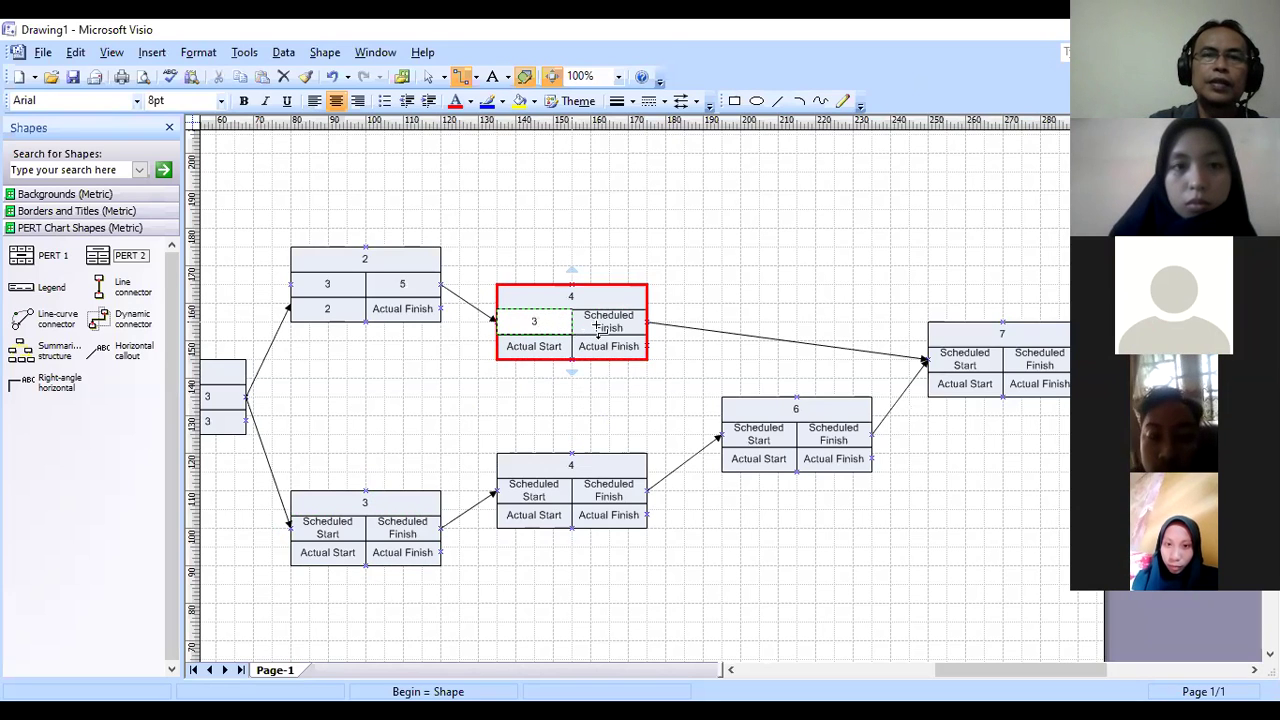
left_click(598, 325)
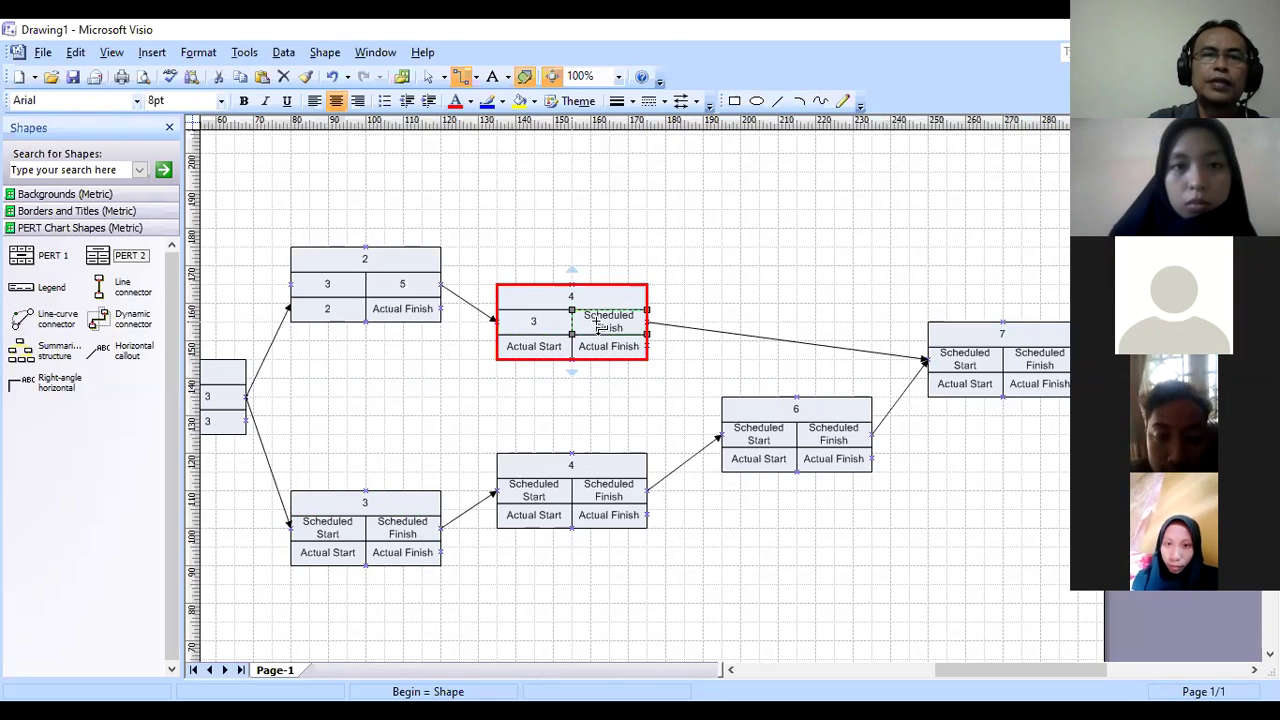
Step: In the upper box 4, set the actual start to 3 and the scheduled start to 5
left_click(553, 355)
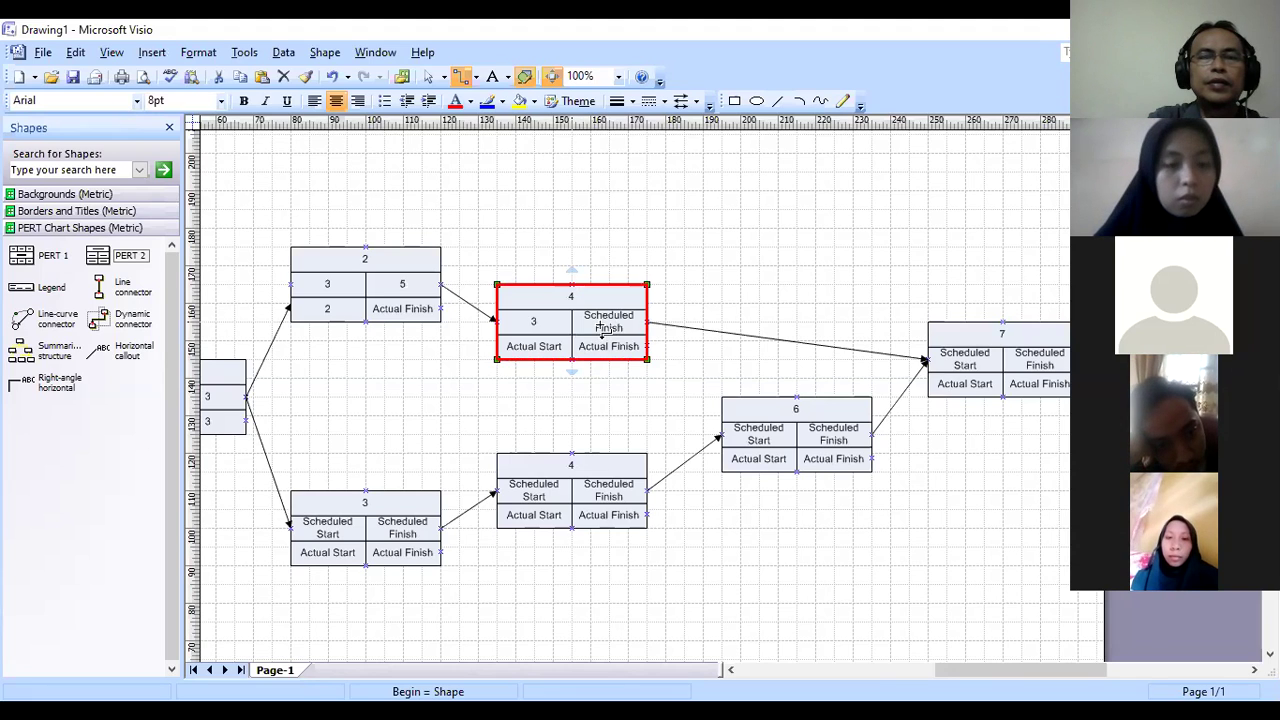
left_click(542, 350)
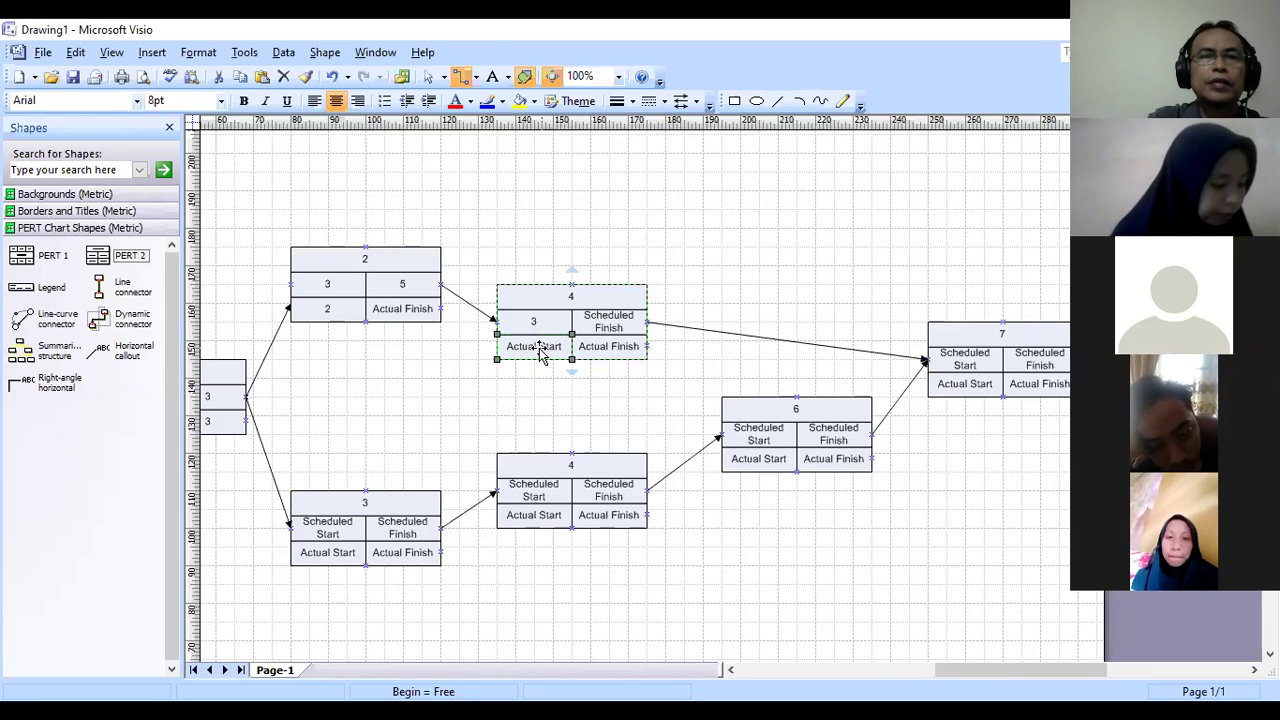
type("3")
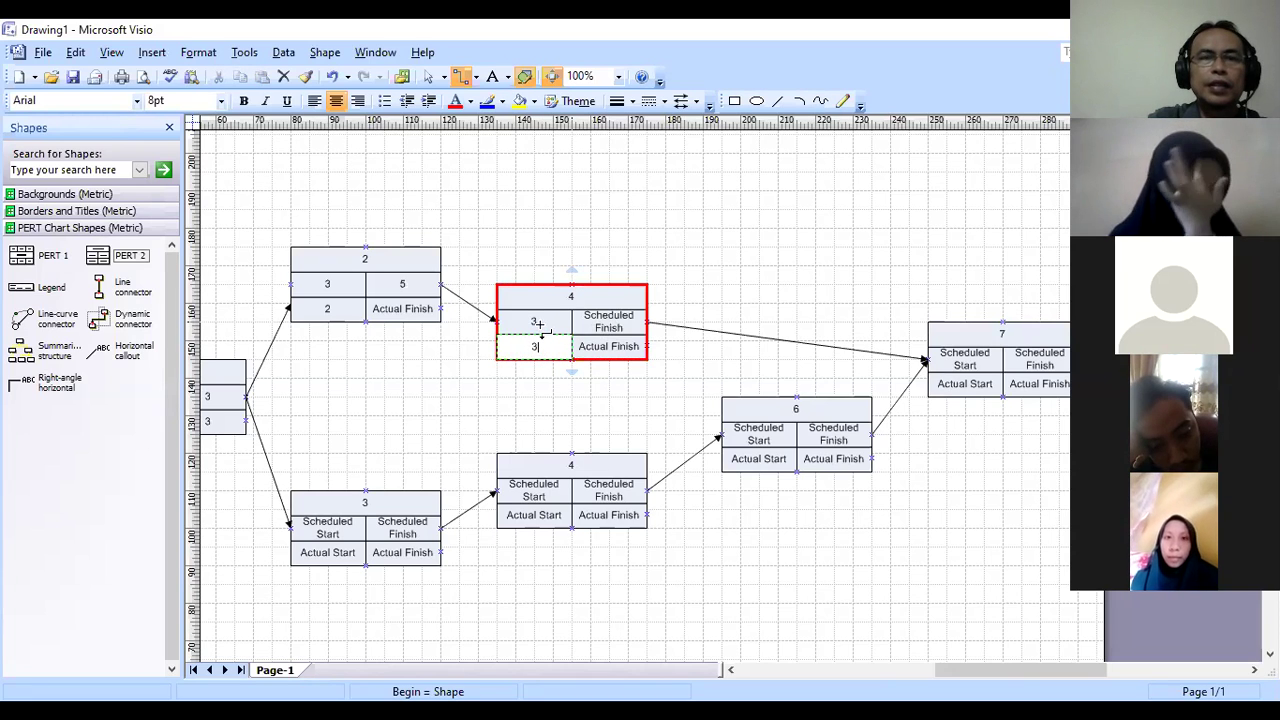
left_click(533, 318)
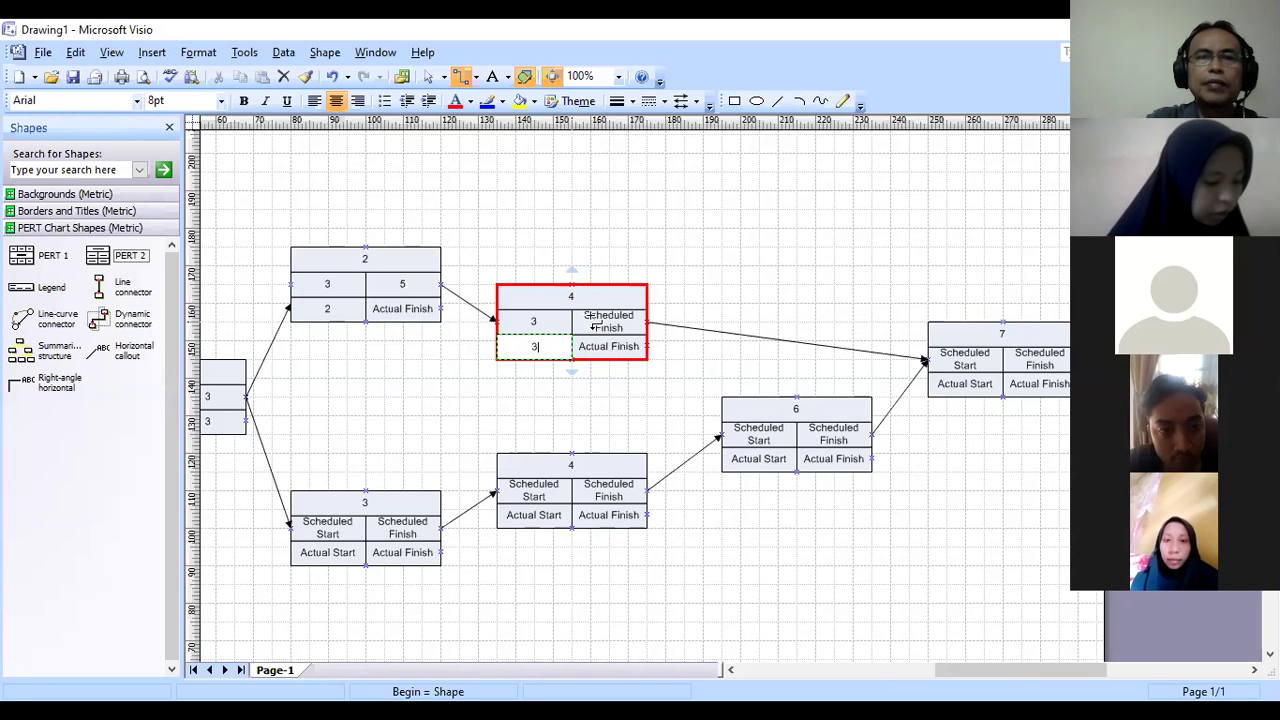
type("5")
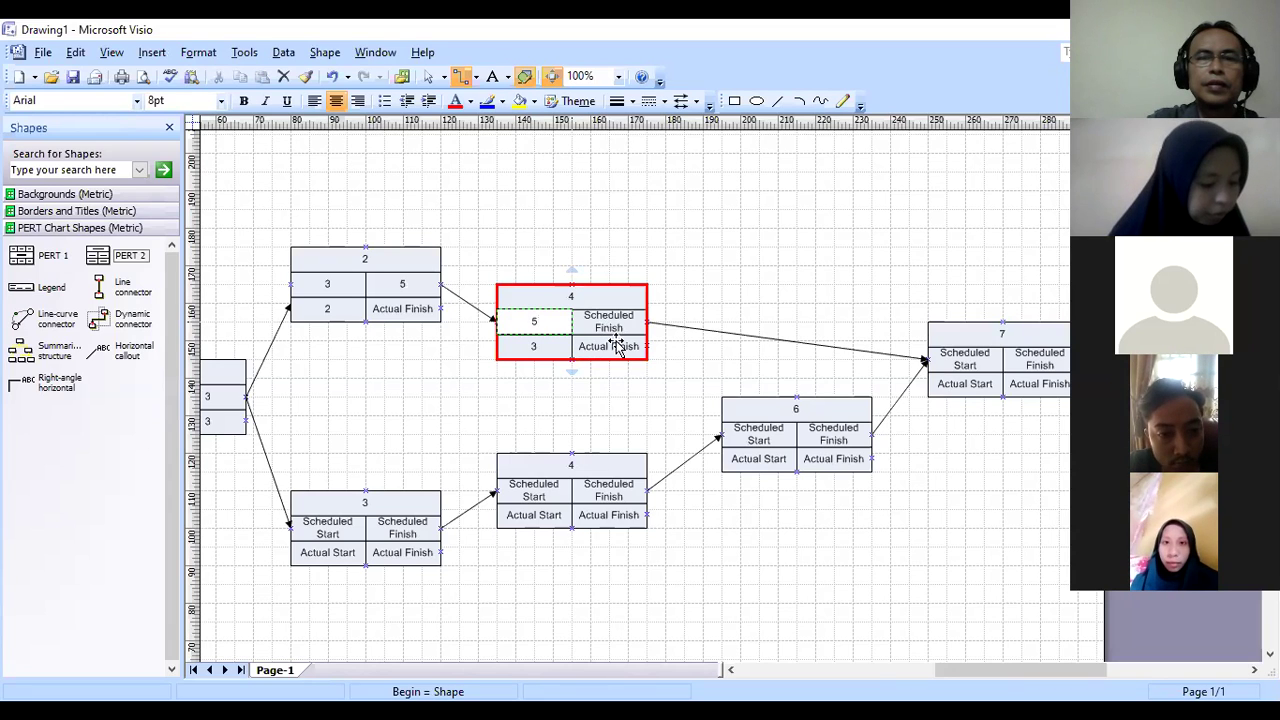
Step: Set the scheduled finish of the upper box 4 to 8
left_click(617, 340)
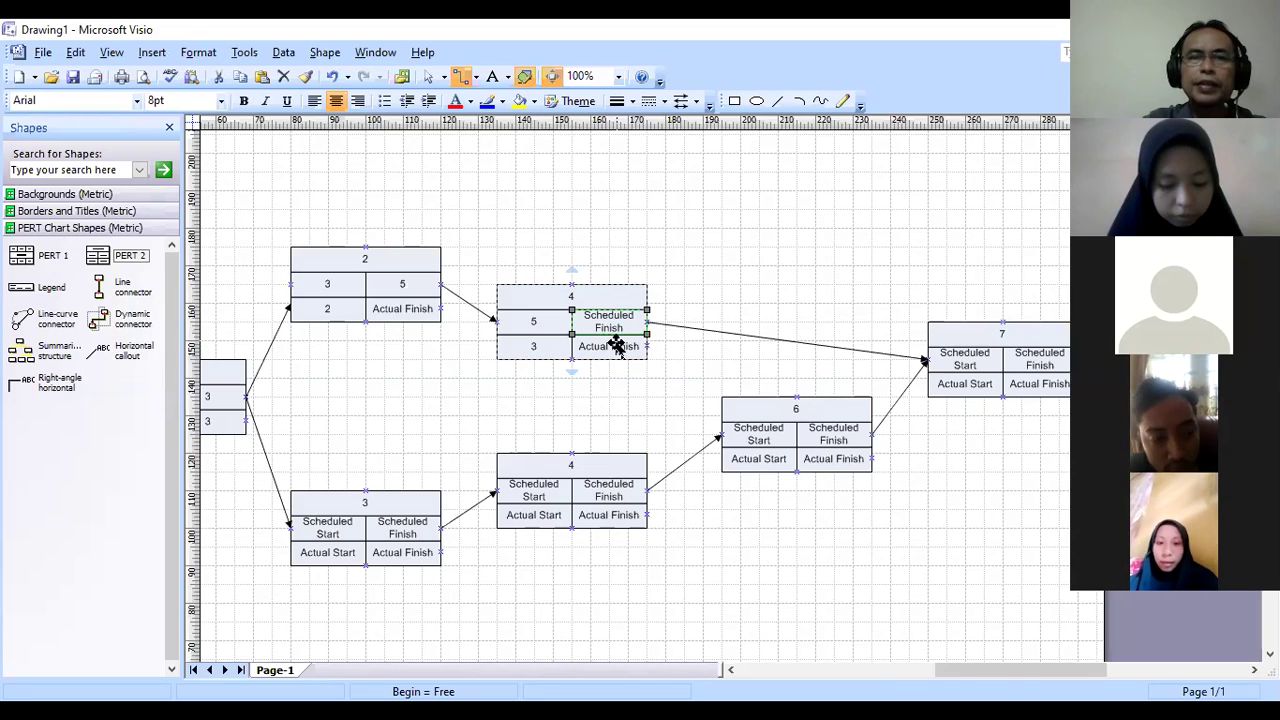
type("8")
left_click(623, 406)
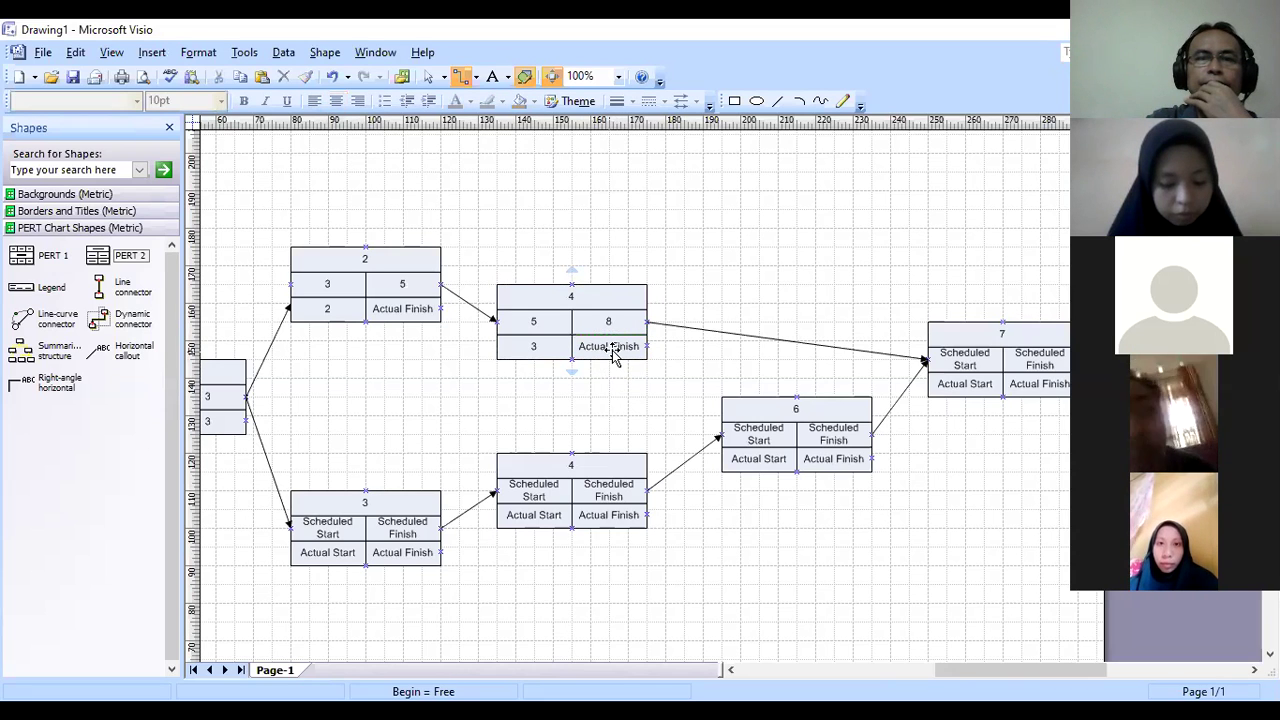
left_click(614, 348)
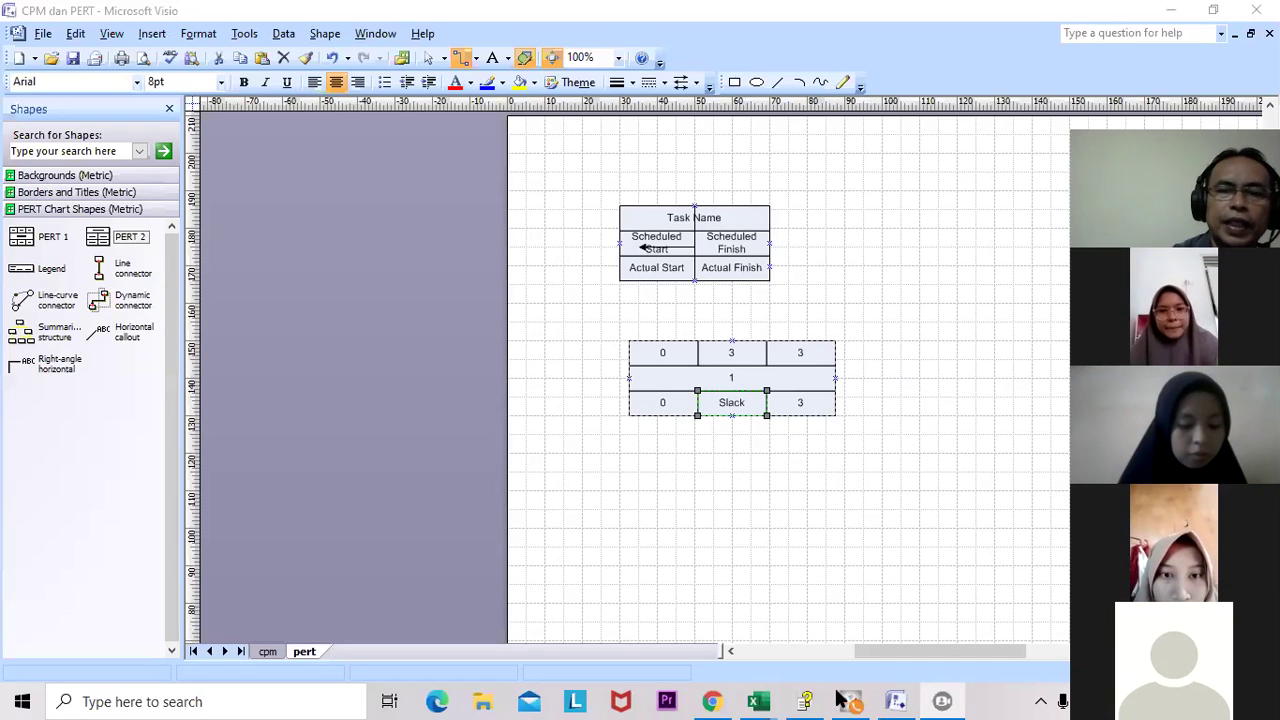
Step: Switch to the Introduction to Management Science help book to examine the house-building network, and return to the Visio drawing
left_click(808, 700)
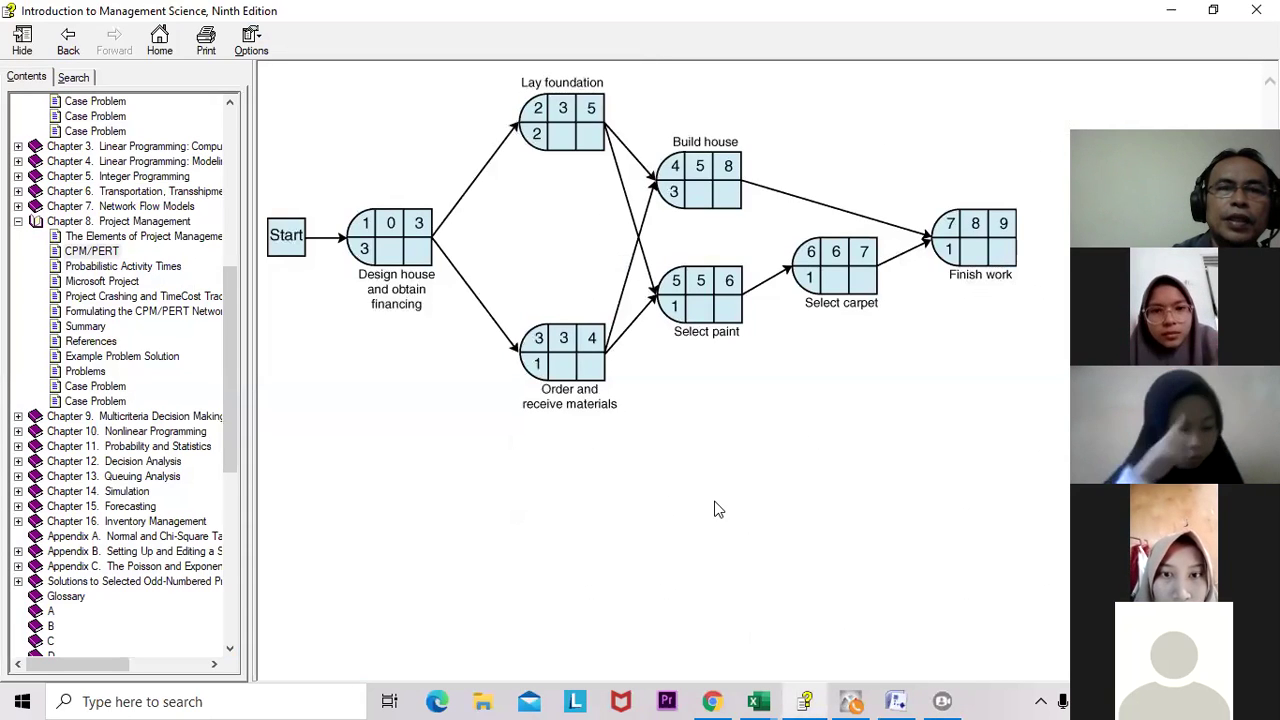
left_click(895, 701)
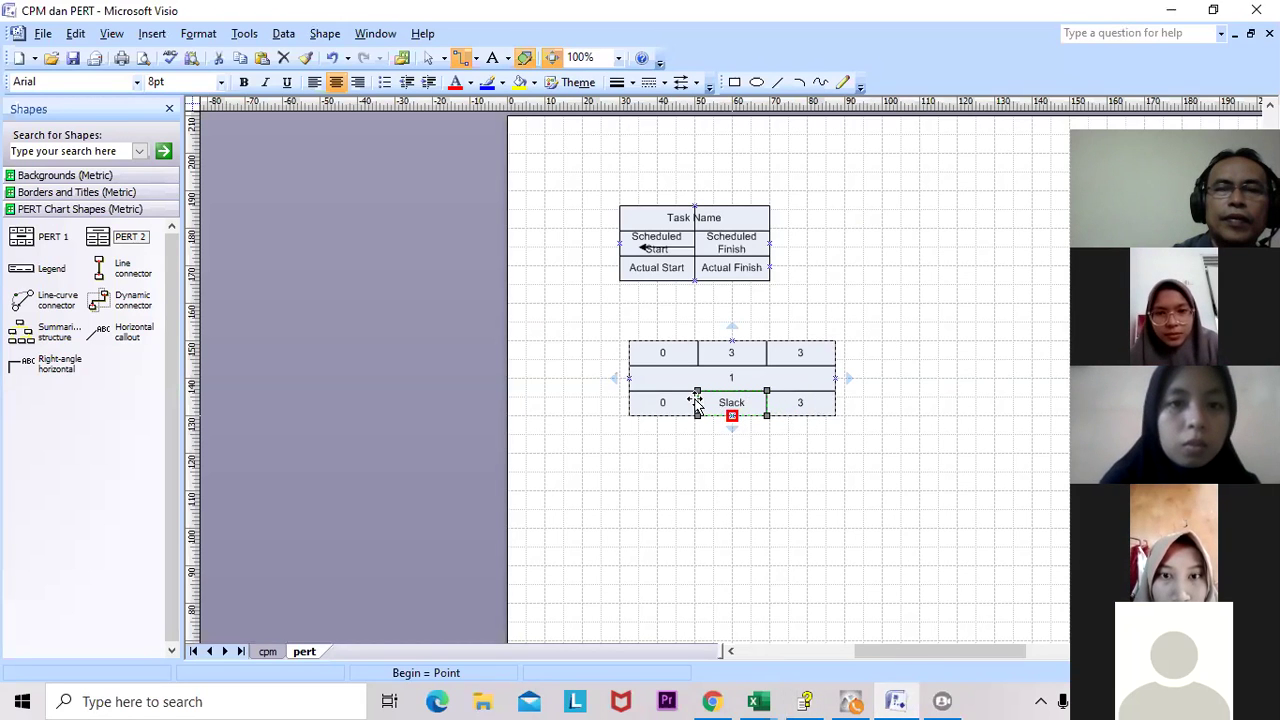
Step: Delete the stray connector lying across the Task Name box with the scheduled and actual times
left_click_drag(731, 378, 667, 357)
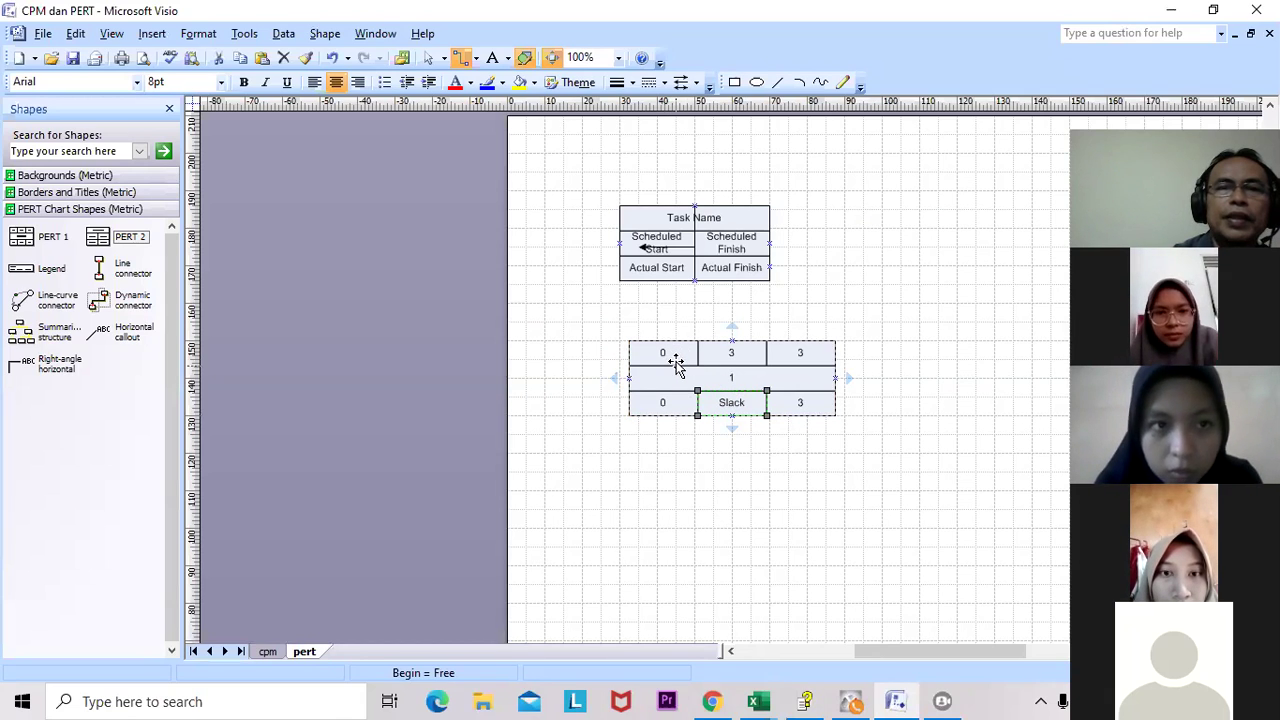
left_click_drag(676, 366, 676, 250)
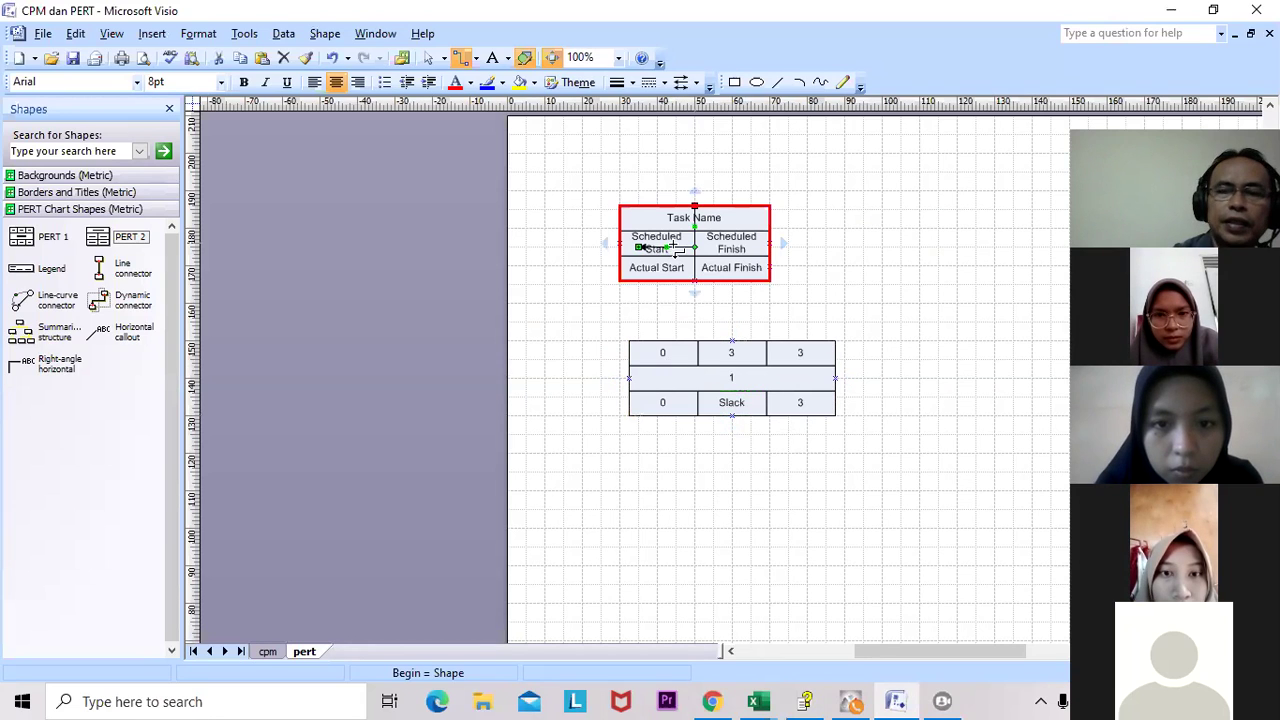
key("Escape")
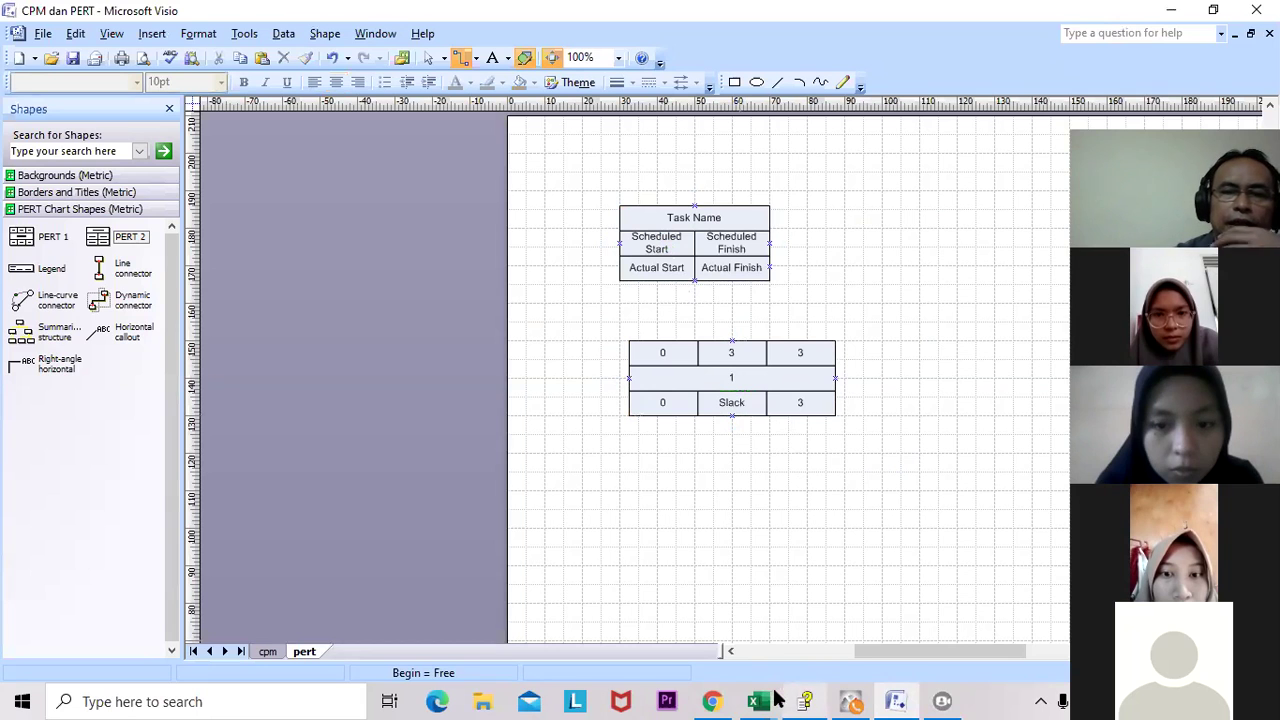
Step: Add a PERT 1 box, remove the stray connector above it, and place it level with the existing PERT 2 box, to its right
mouse_move(775, 700)
mouse_move(866, 653)
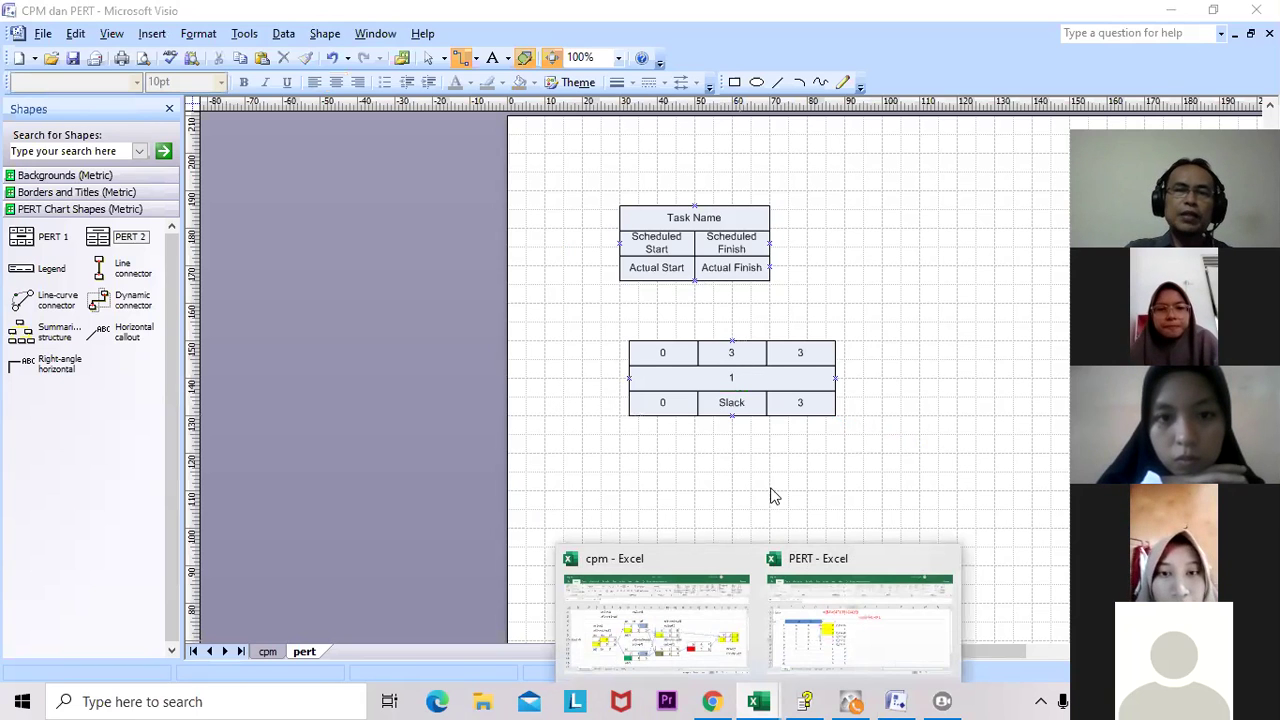
left_click_drag(22, 237, 940, 295)
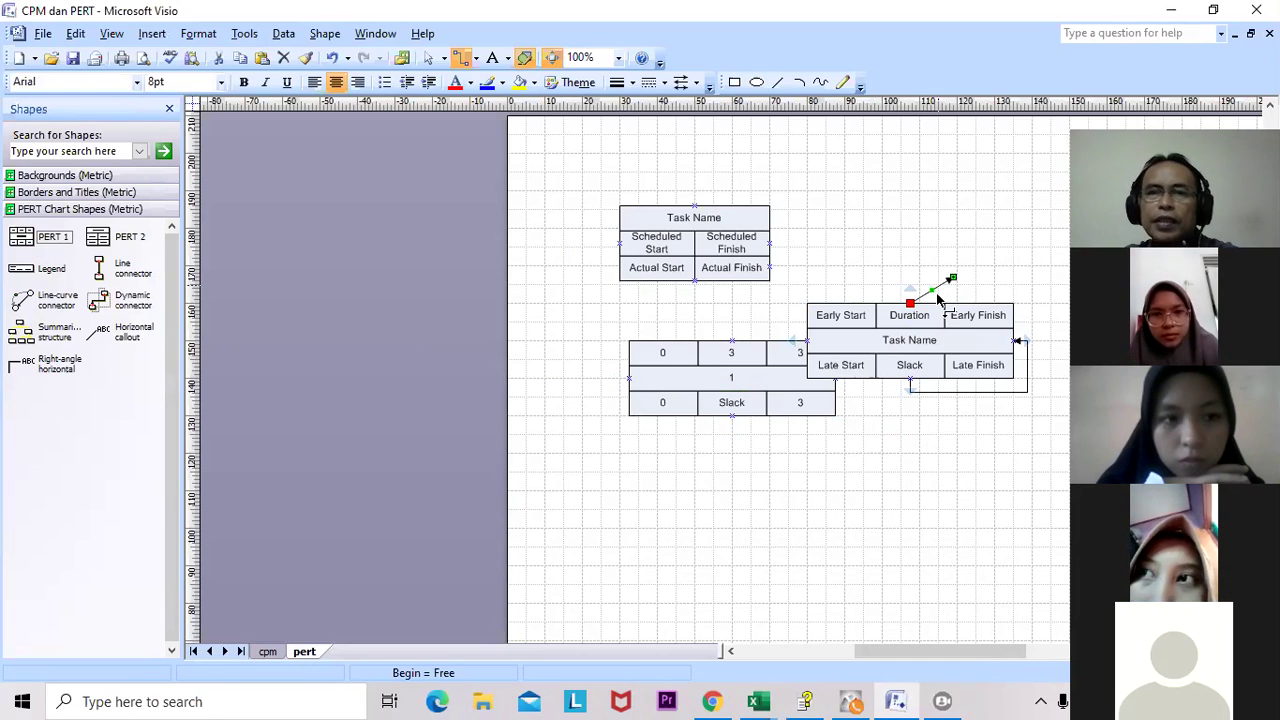
key("Delete")
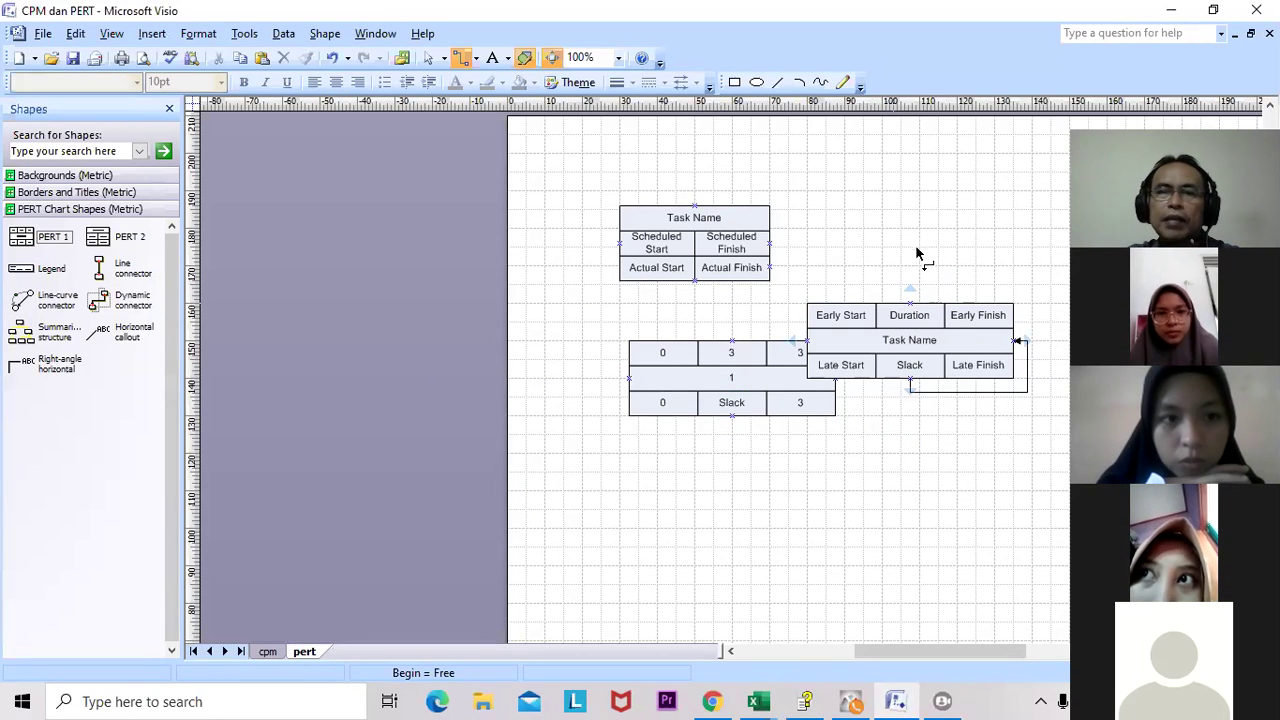
key("ctrl+z")
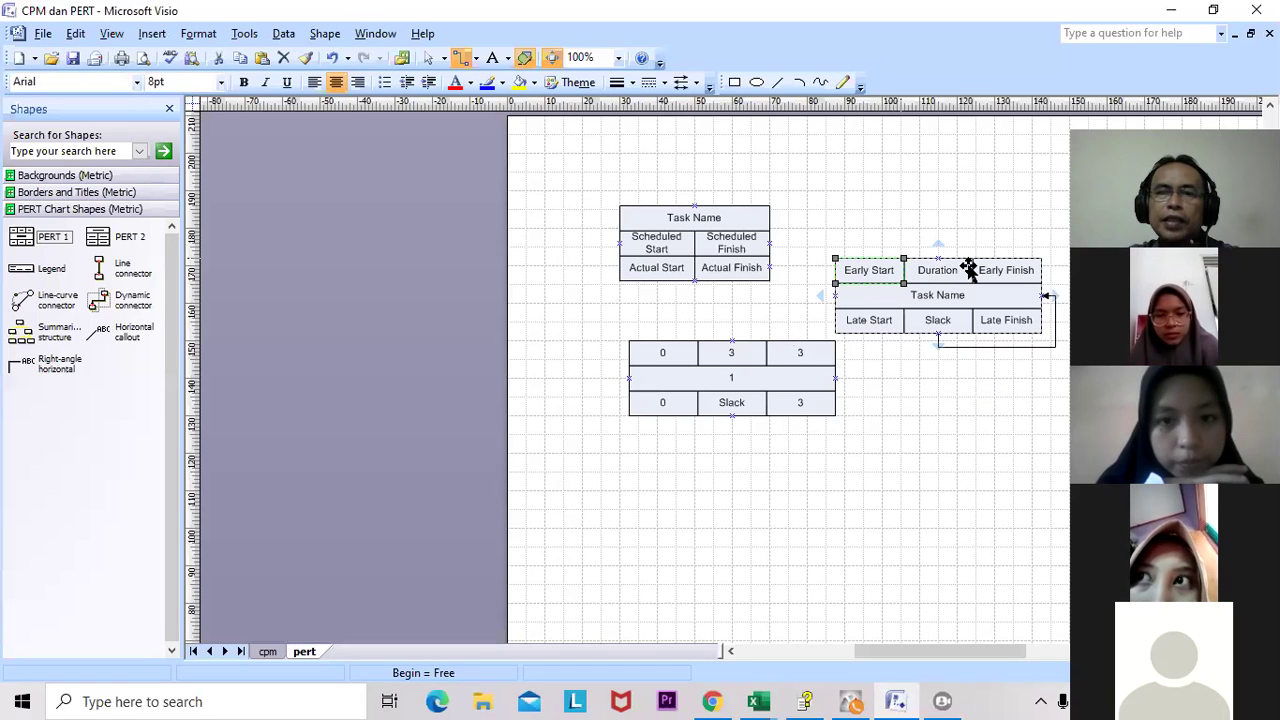
left_click_drag(938, 266, 929, 213)
Step: Move the activity 1 box about 10 mm to the left, and delete the connector looping around the new PERT 1 box
left_click(786, 350)
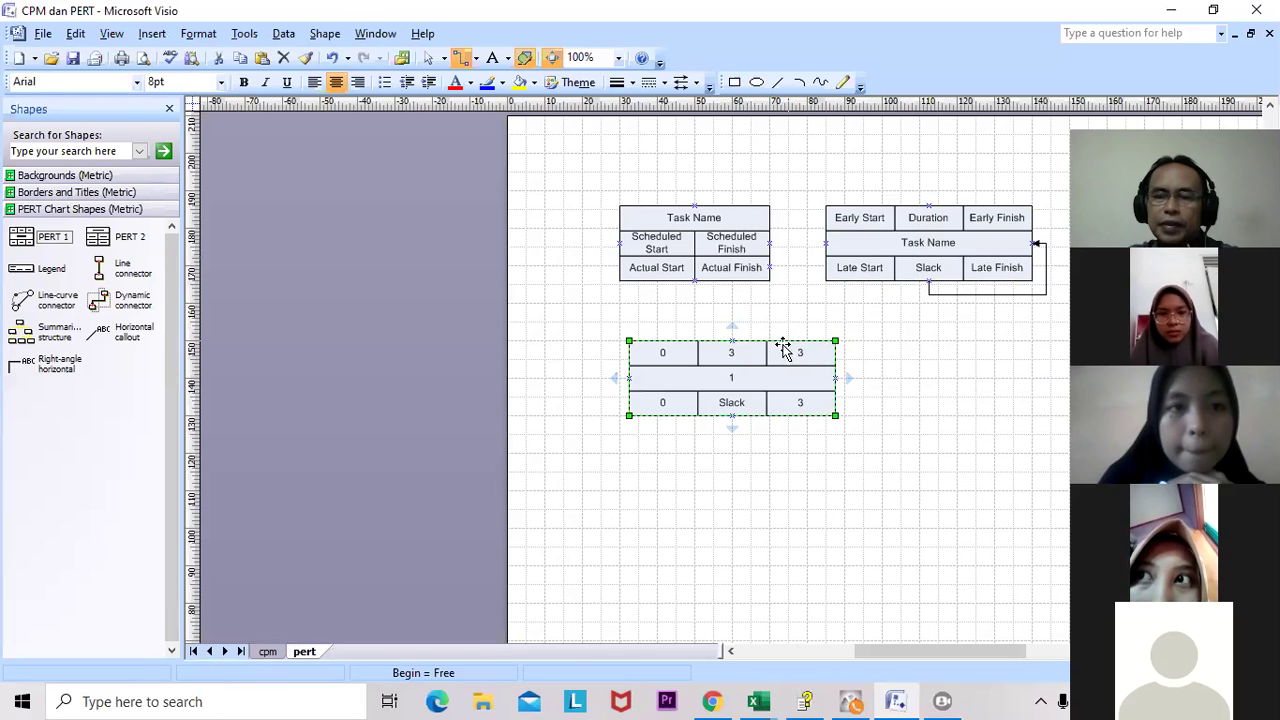
key("Left")
key("Left")
key("Left")
key("Left")
key("Left")
key("Left")
left_click(970, 295)
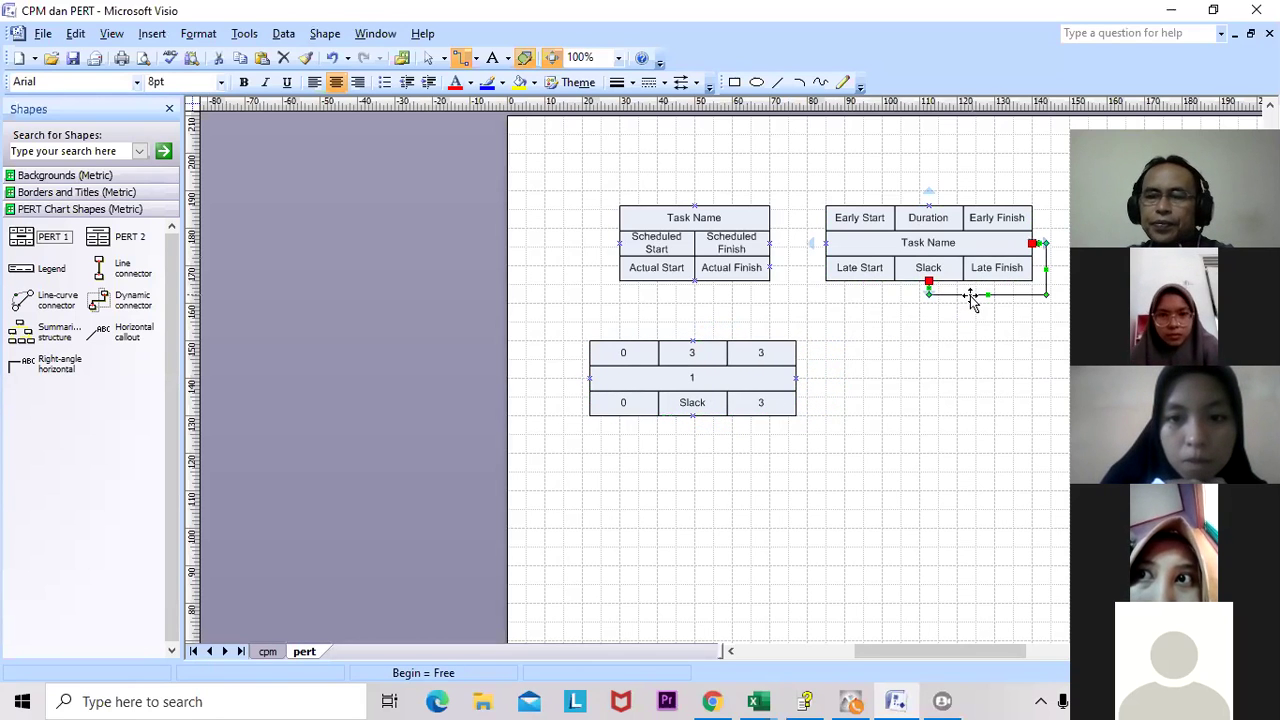
key("Delete")
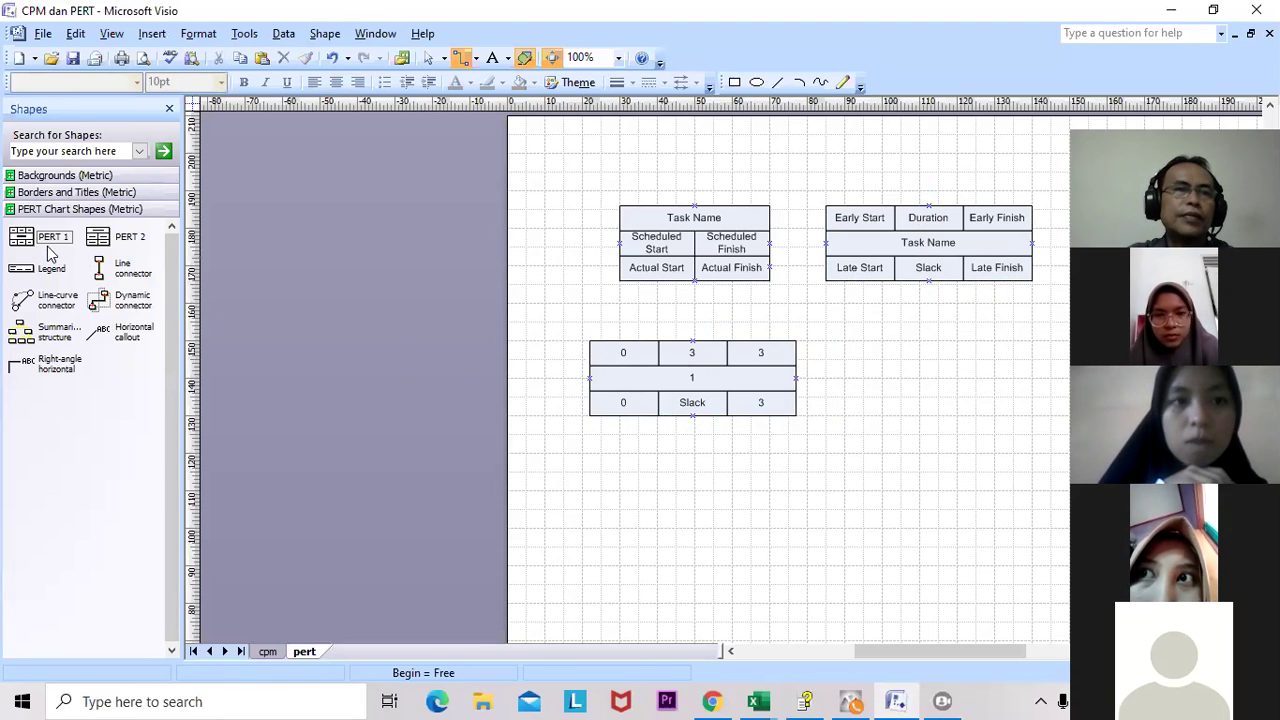
Step: Add another PERT 1 box below and to the right of activity 1, and draw a connector from activity 1 to the upper PERT 1 box
left_click_drag(47, 255, 897, 458)
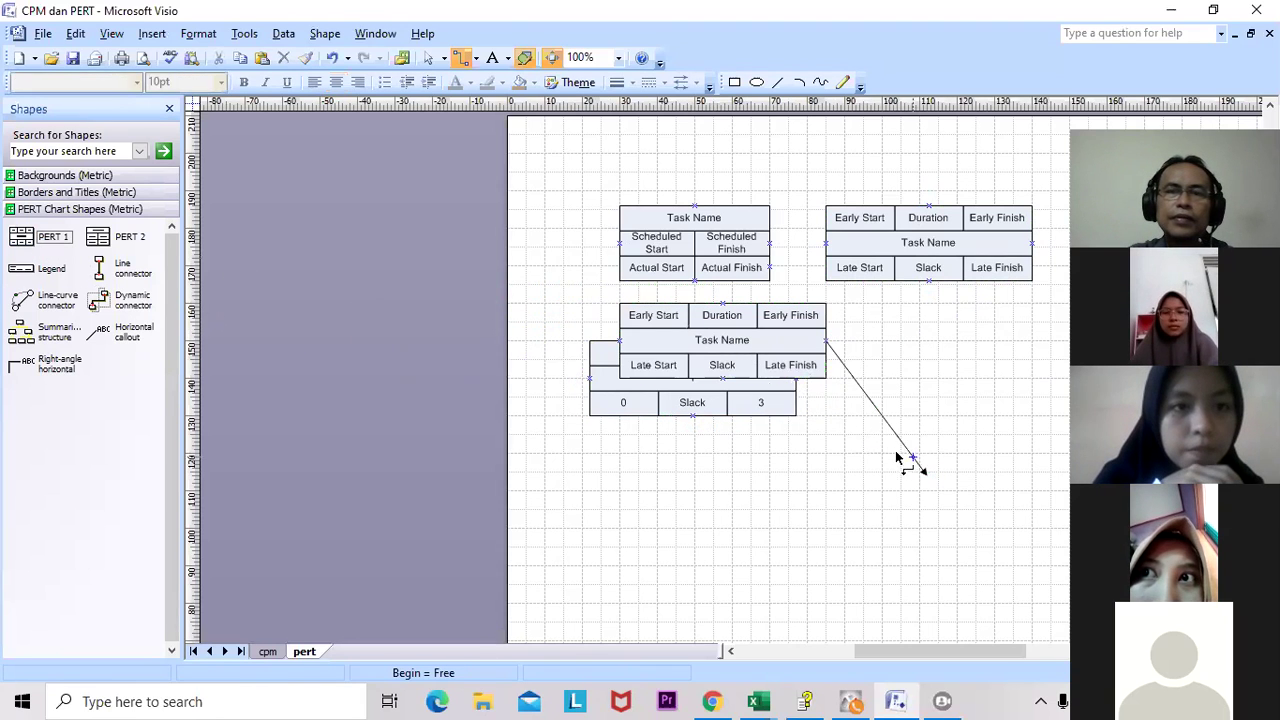
left_click_drag(734, 365, 911, 498)
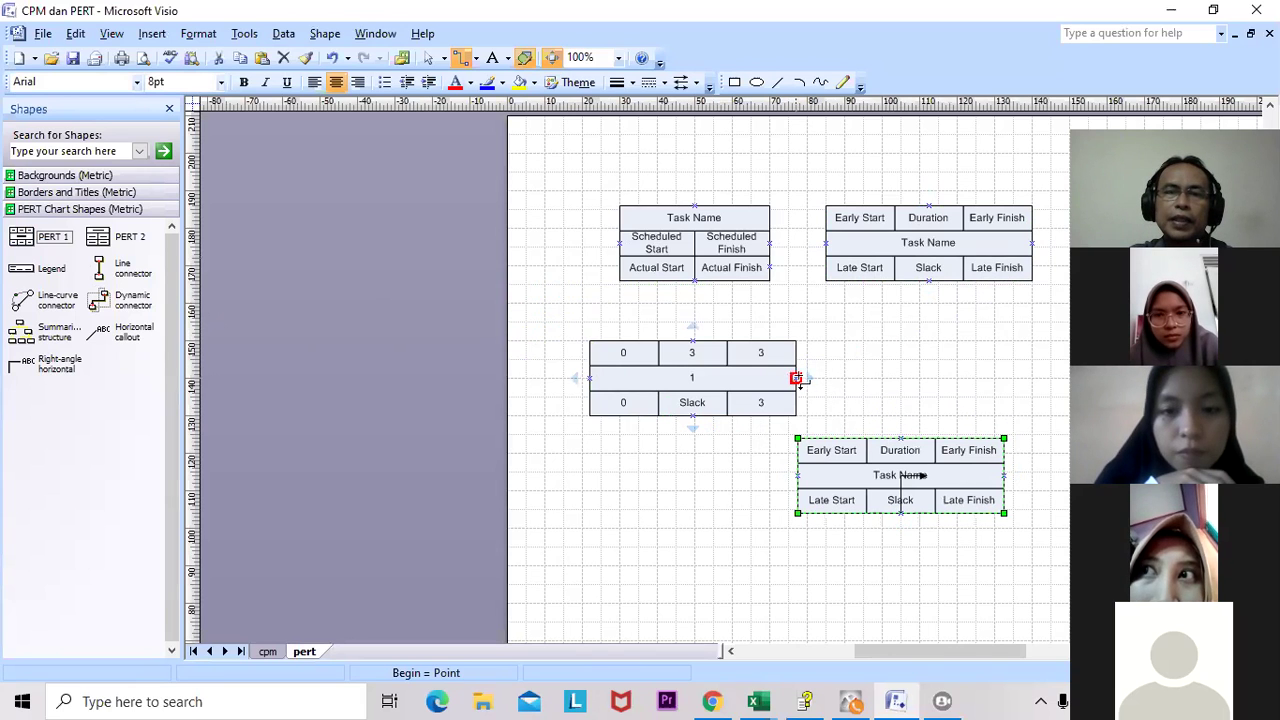
mouse_move(797, 378)
left_mouse_down()
mouse_move(822, 268)
mouse_move(825, 282)
left_mouse_up()
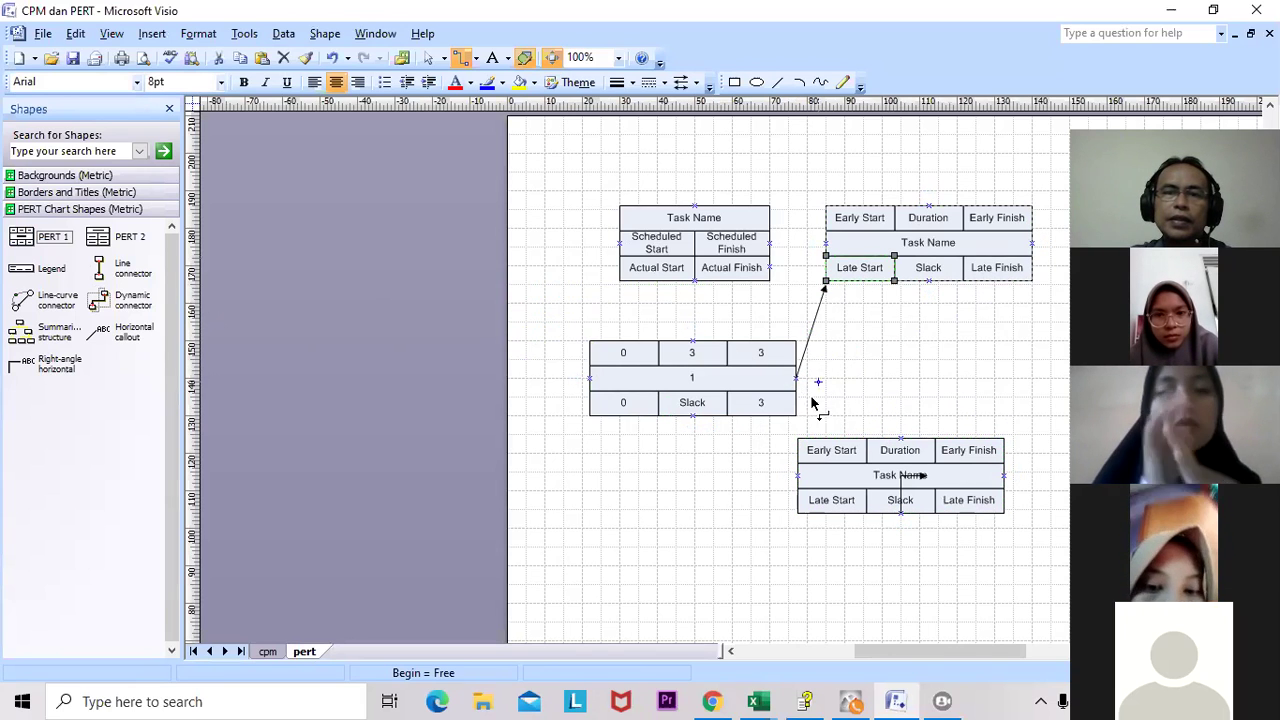
Step: Shift the lower PERT 1 box about 6 mm to the right, roughly under the upper one
left_click(852, 462)
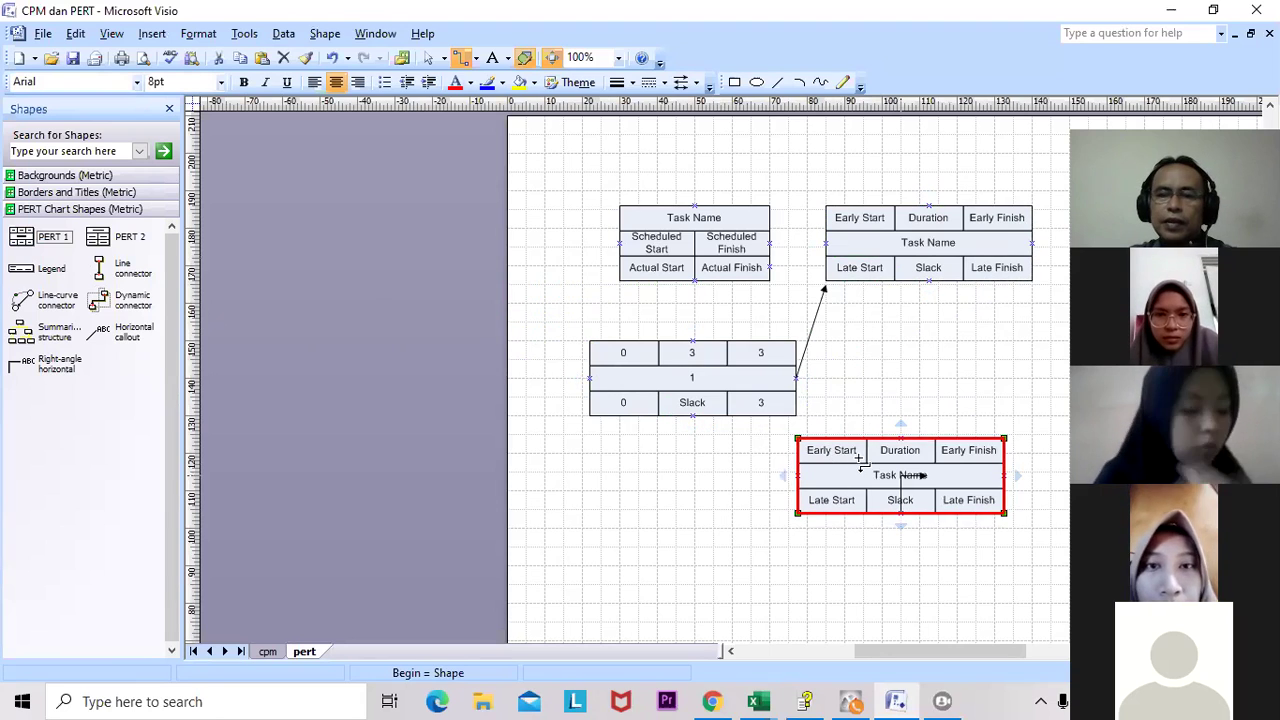
left_click_drag(1007, 426, 1029, 428)
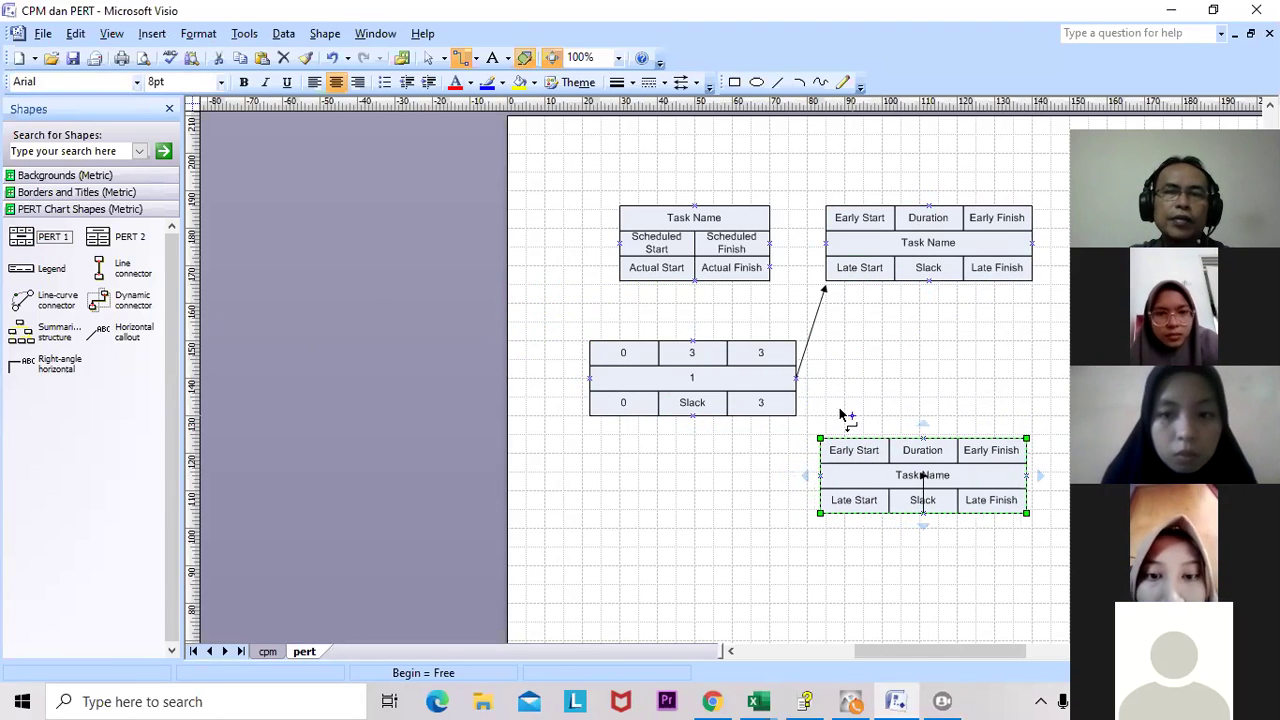
Step: Nudge the lower PERT 1 box right until it lines up under the upper one, and shift activity 1 slightly right
key("Right")
key("Right")
key("Right")
left_click_drag(796, 380, 798, 380)
left_click_drag(800, 436, 826, 474)
left_click(822, 440)
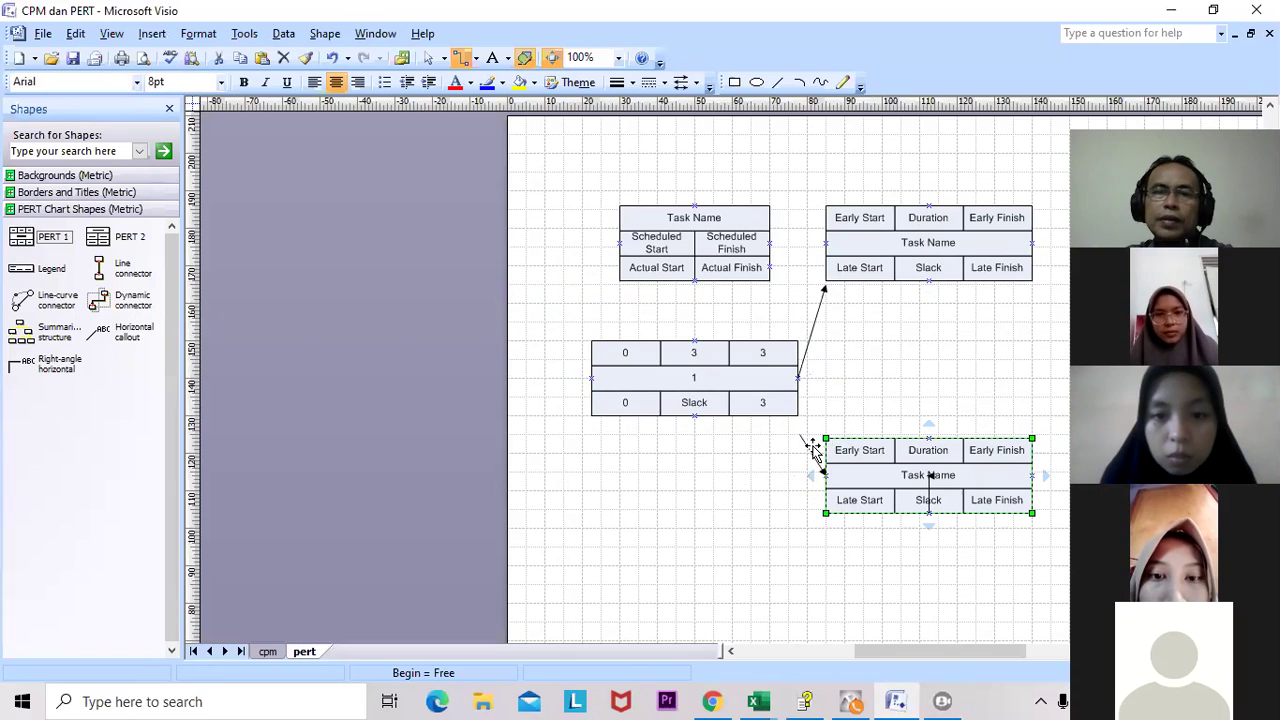
key("Delete")
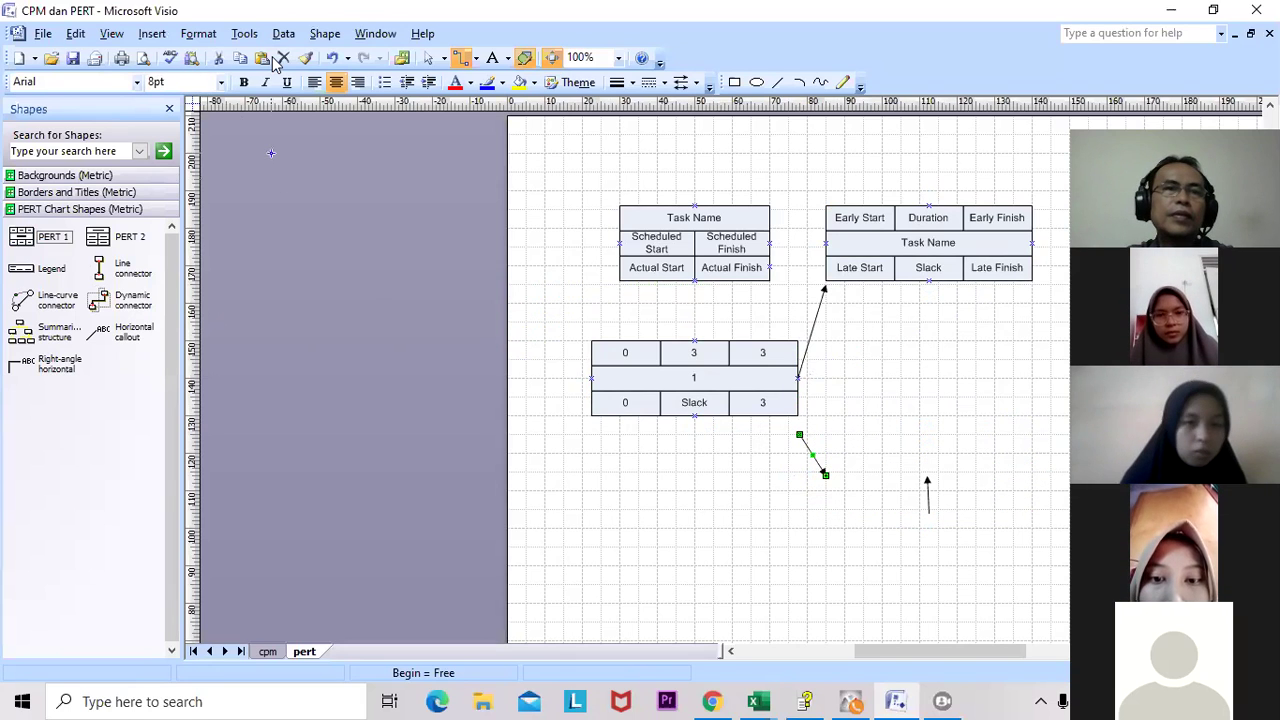
key("ctrl+z")
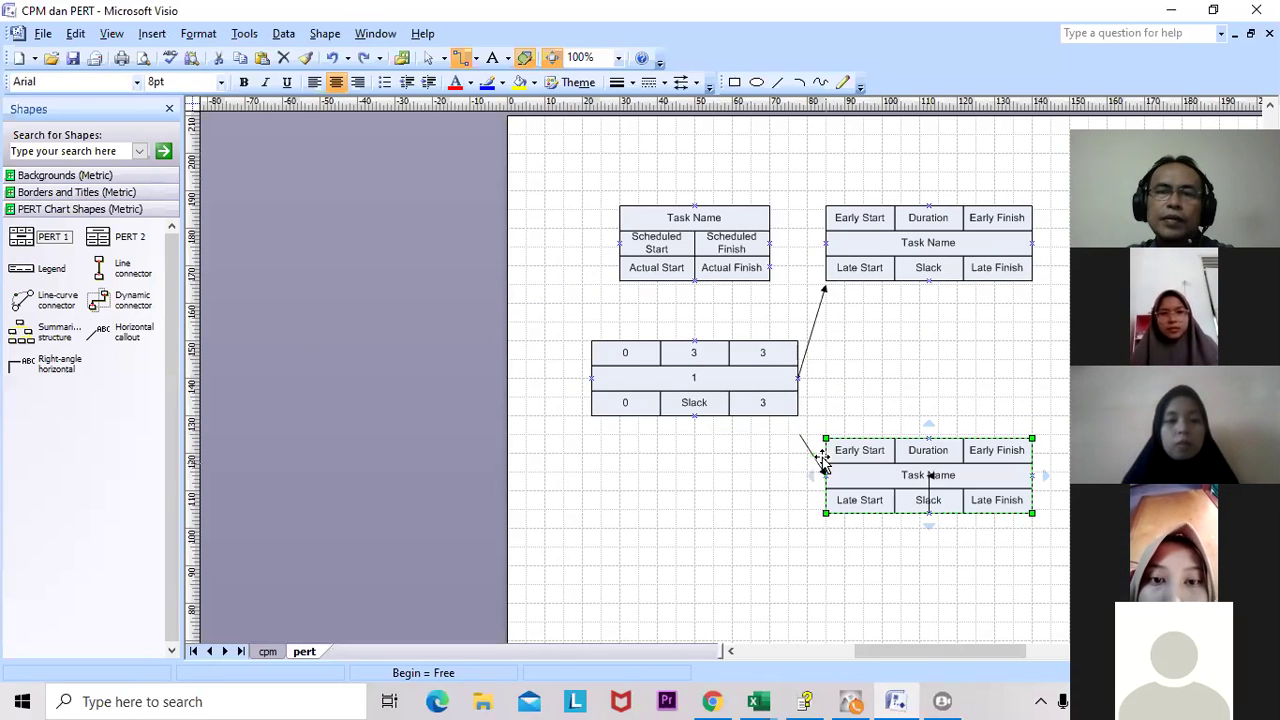
left_click_drag(798, 430, 763, 402)
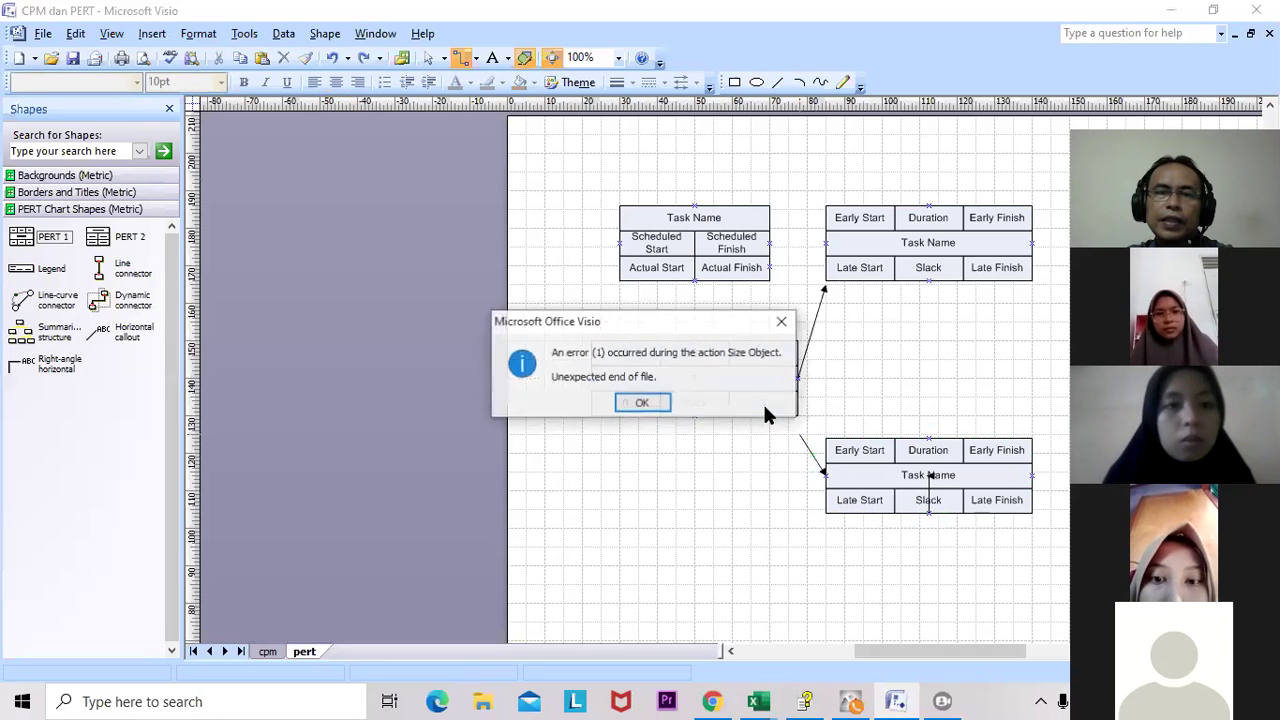
left_click(660, 403)
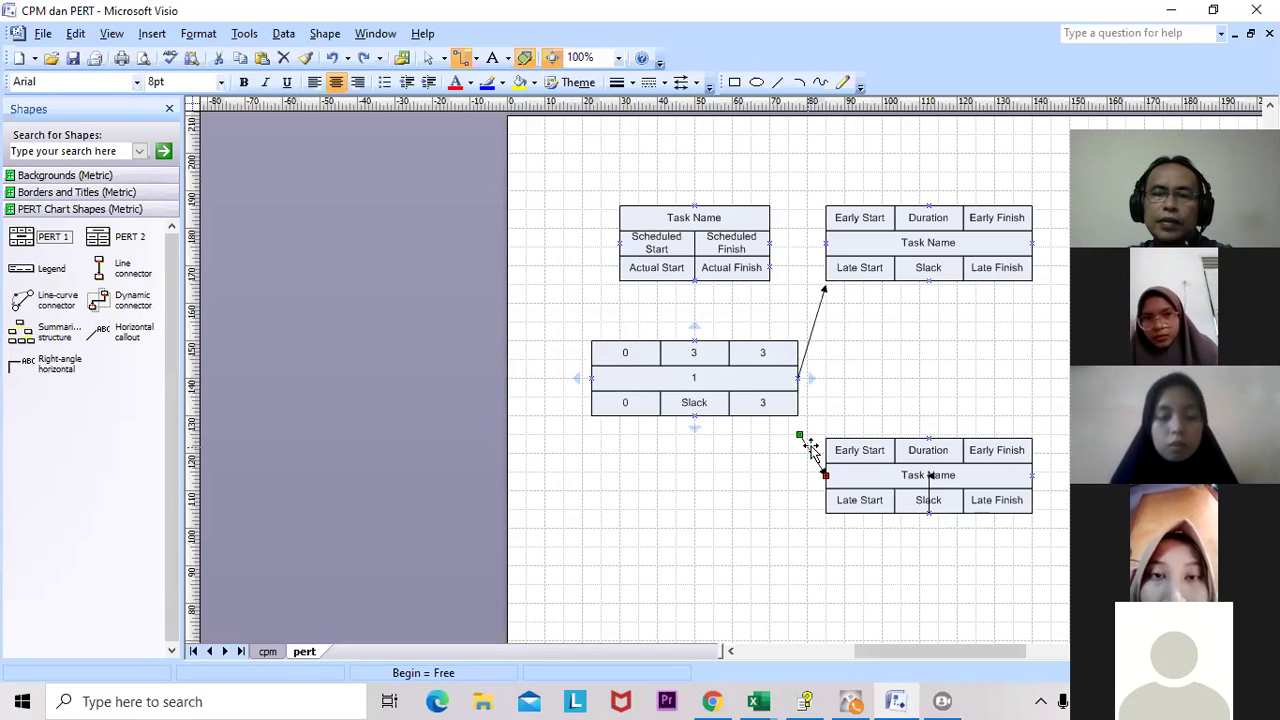
left_click(809, 445)
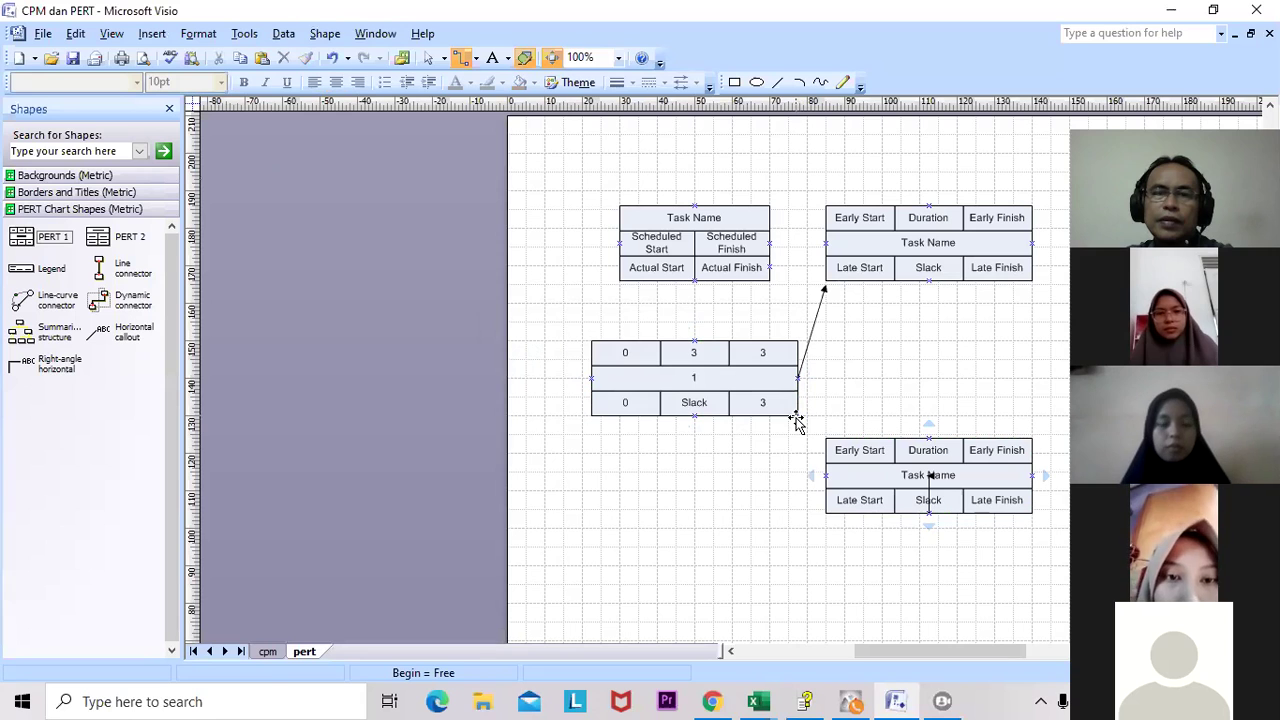
Step: Draw a connector from the lower-right corner of activity 1 to the left side of the lower PERT 1 box
left_click_drag(798, 418, 826, 475)
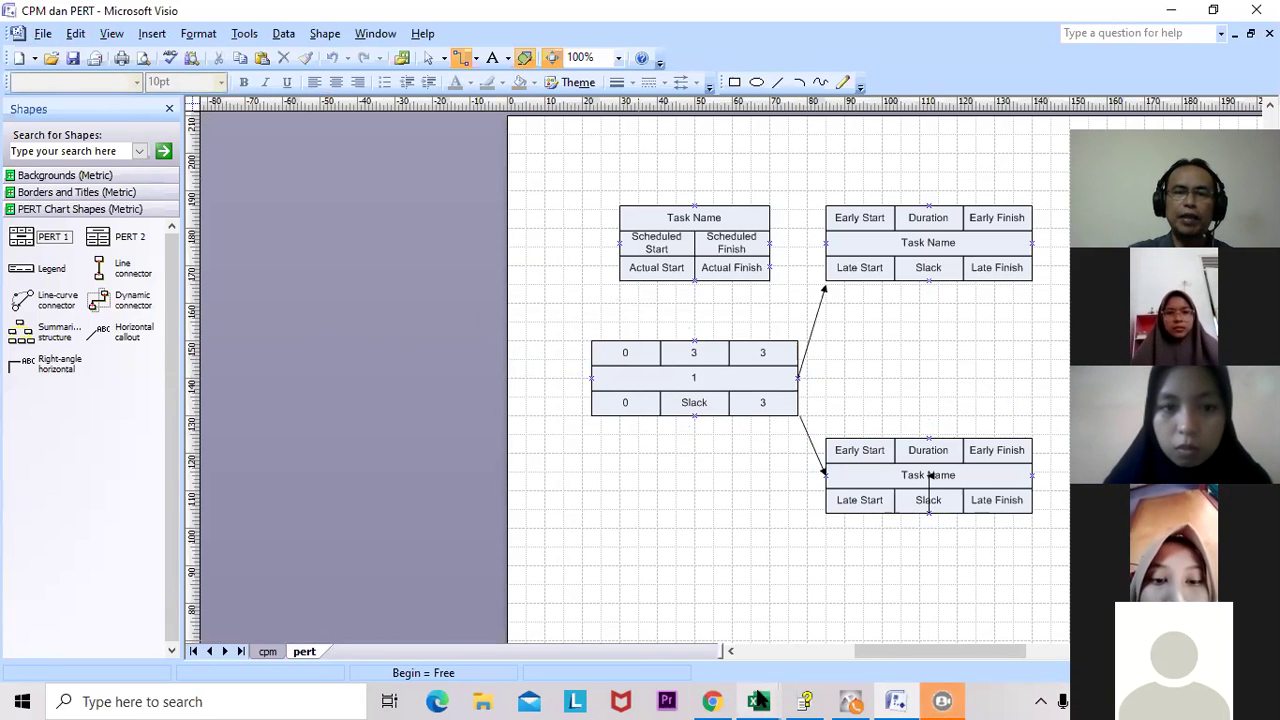
mouse_move(760, 700)
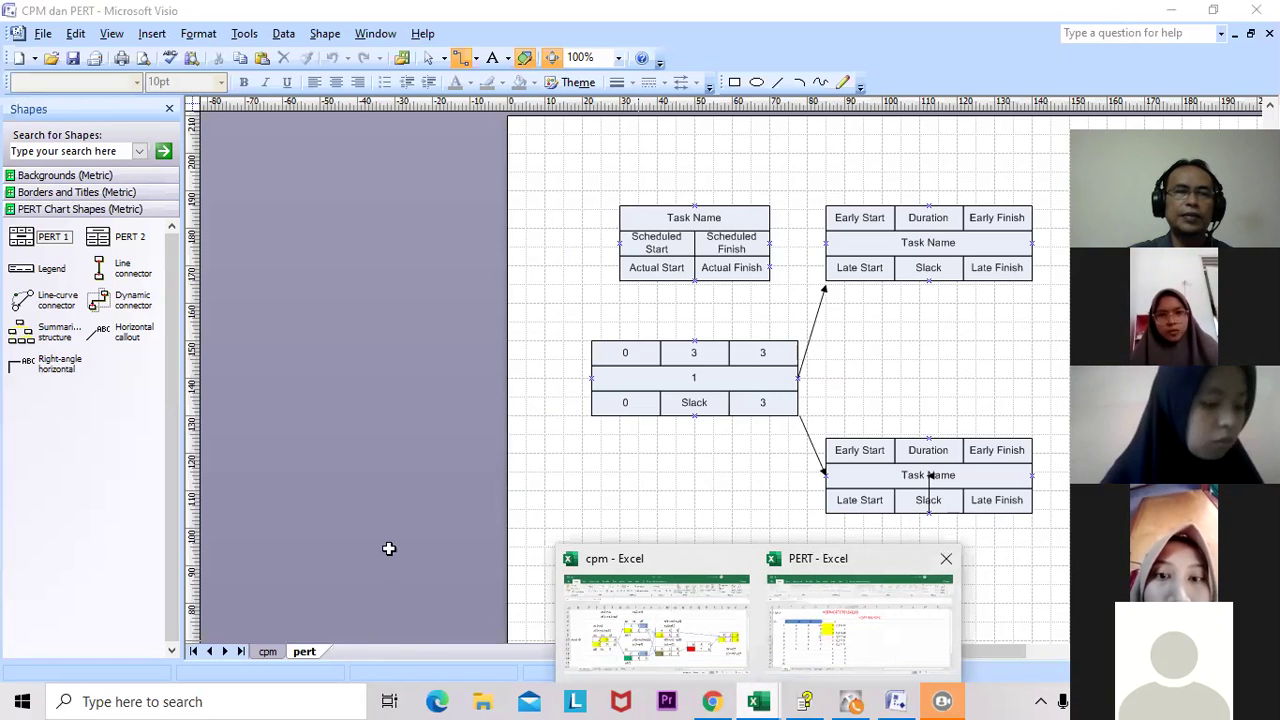
key("alt+Tab")
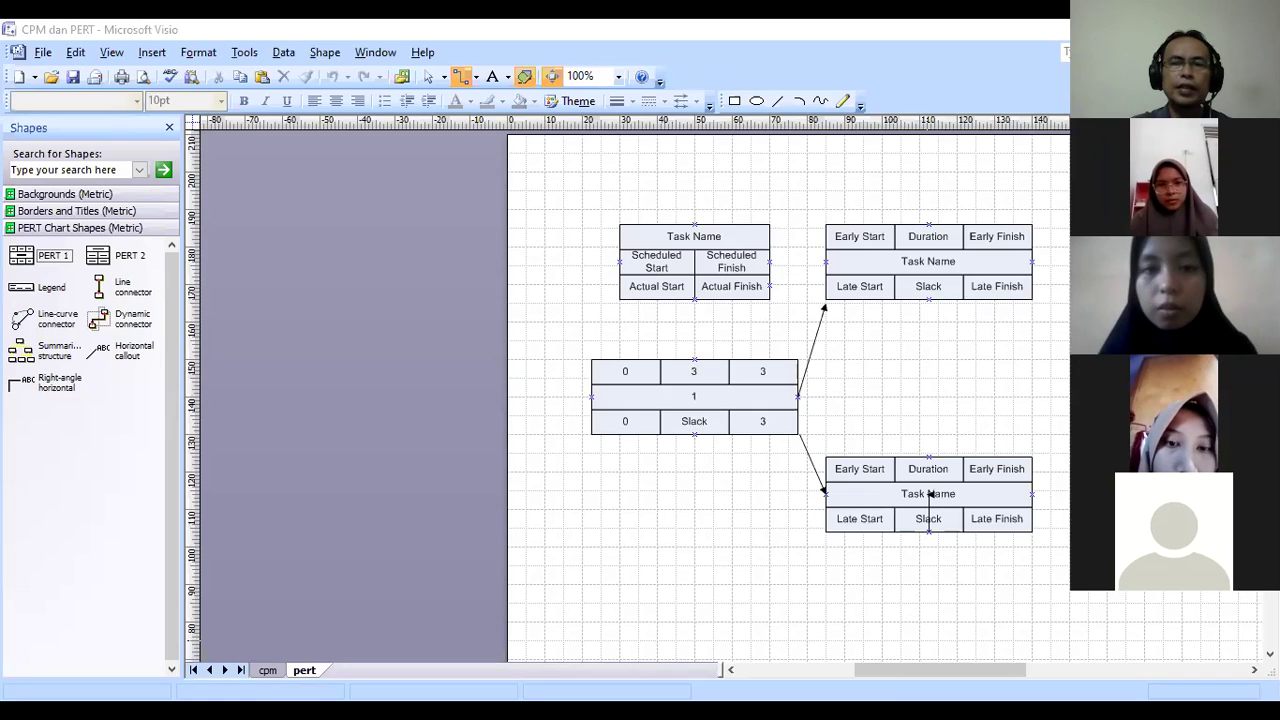
left_click_drag(930, 680, 1003, 680)
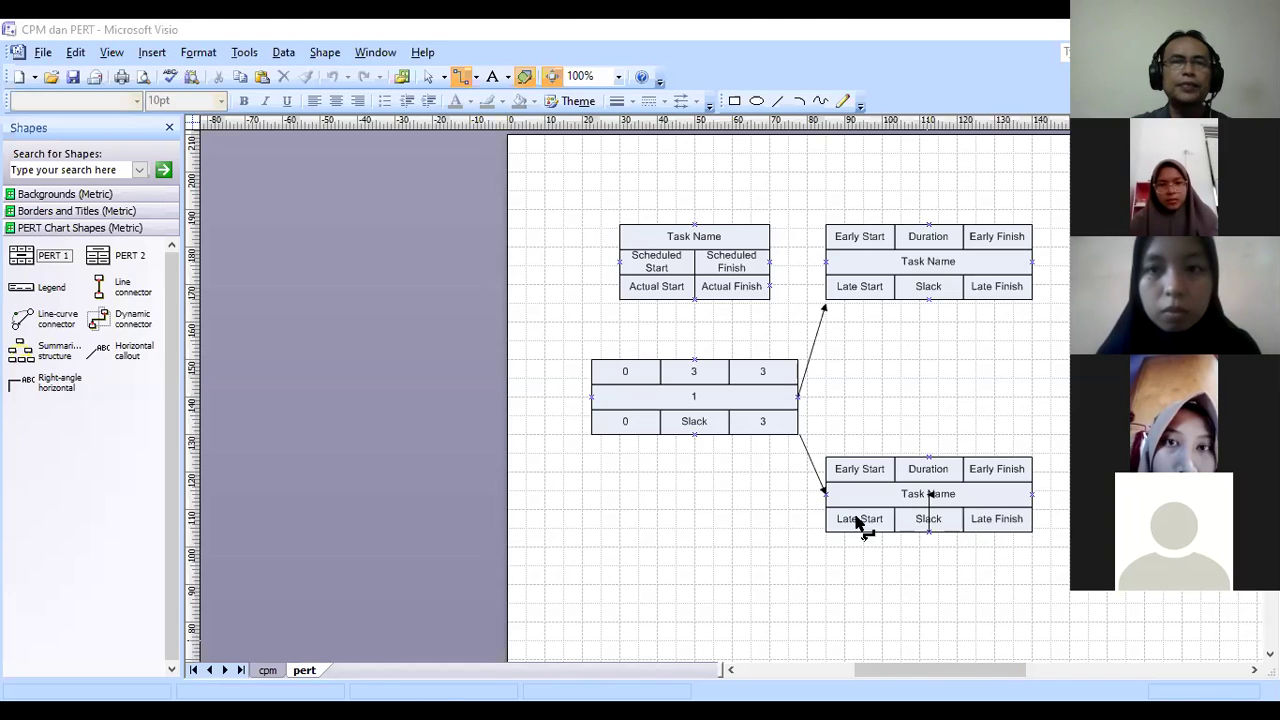
Step: Create a new drawing from the Gantt Chart (Metric) schedule template
left_click(43, 55)
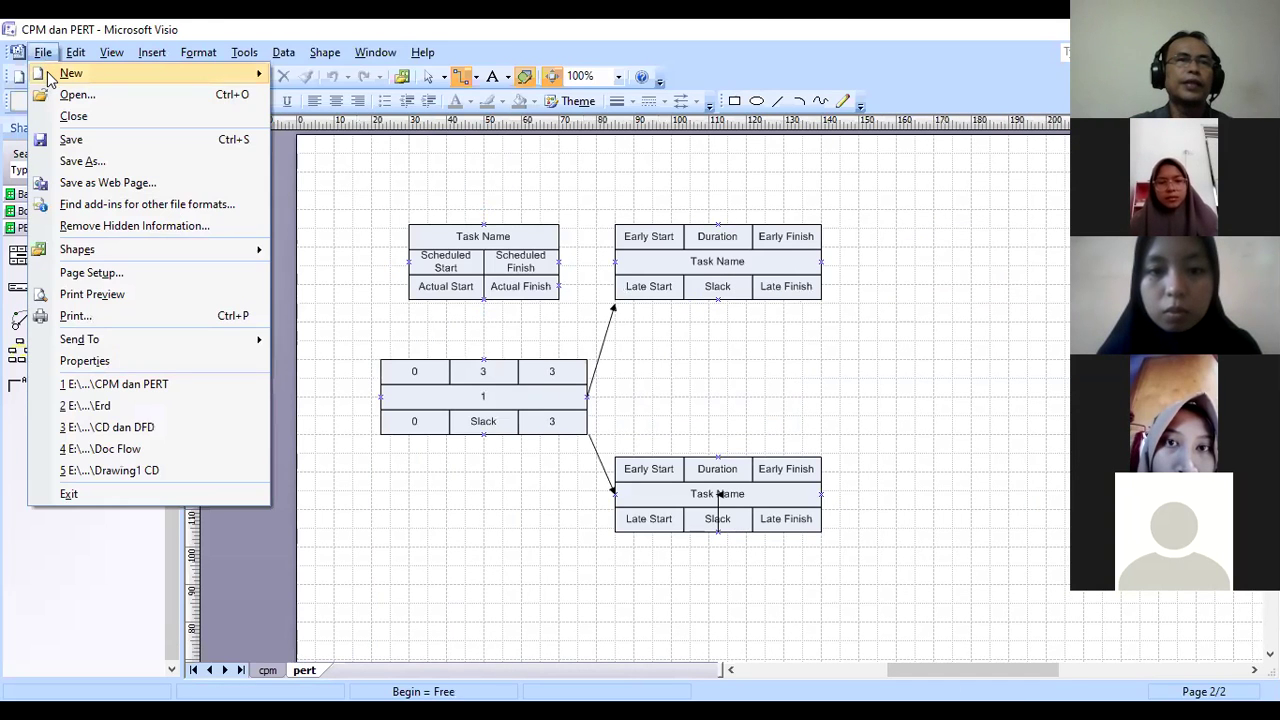
mouse_move(100, 73)
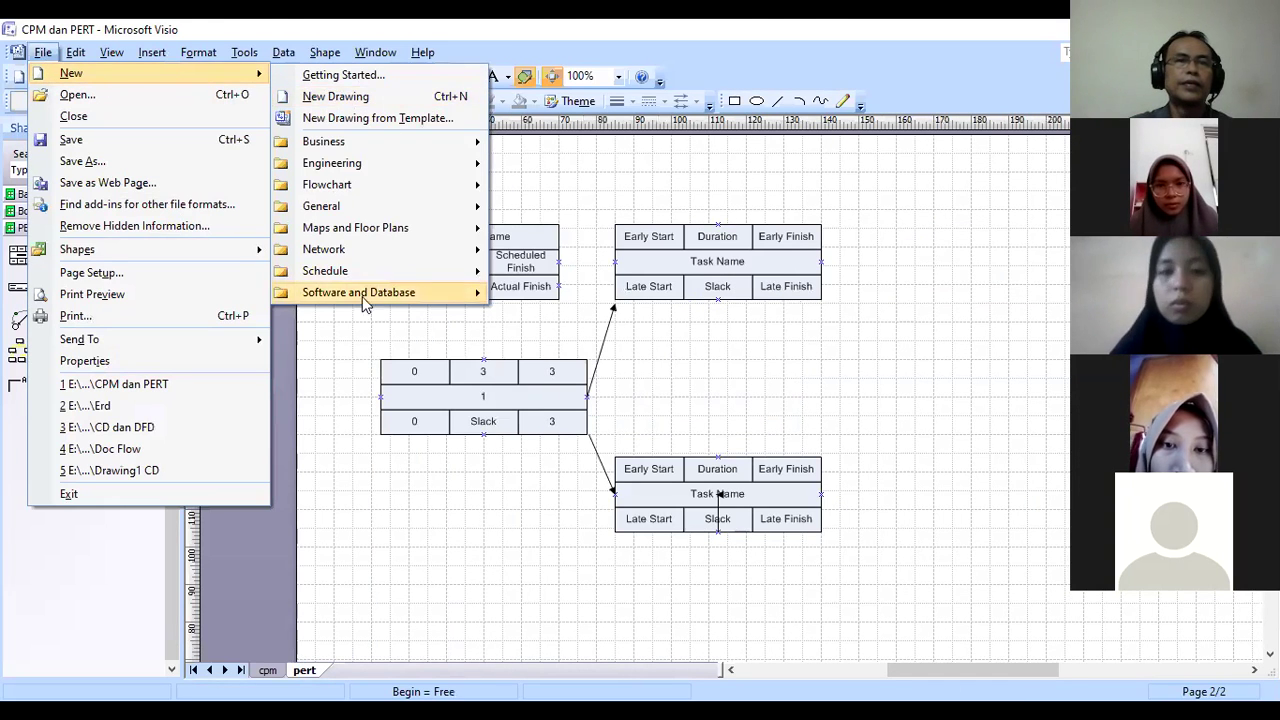
mouse_move(376, 258)
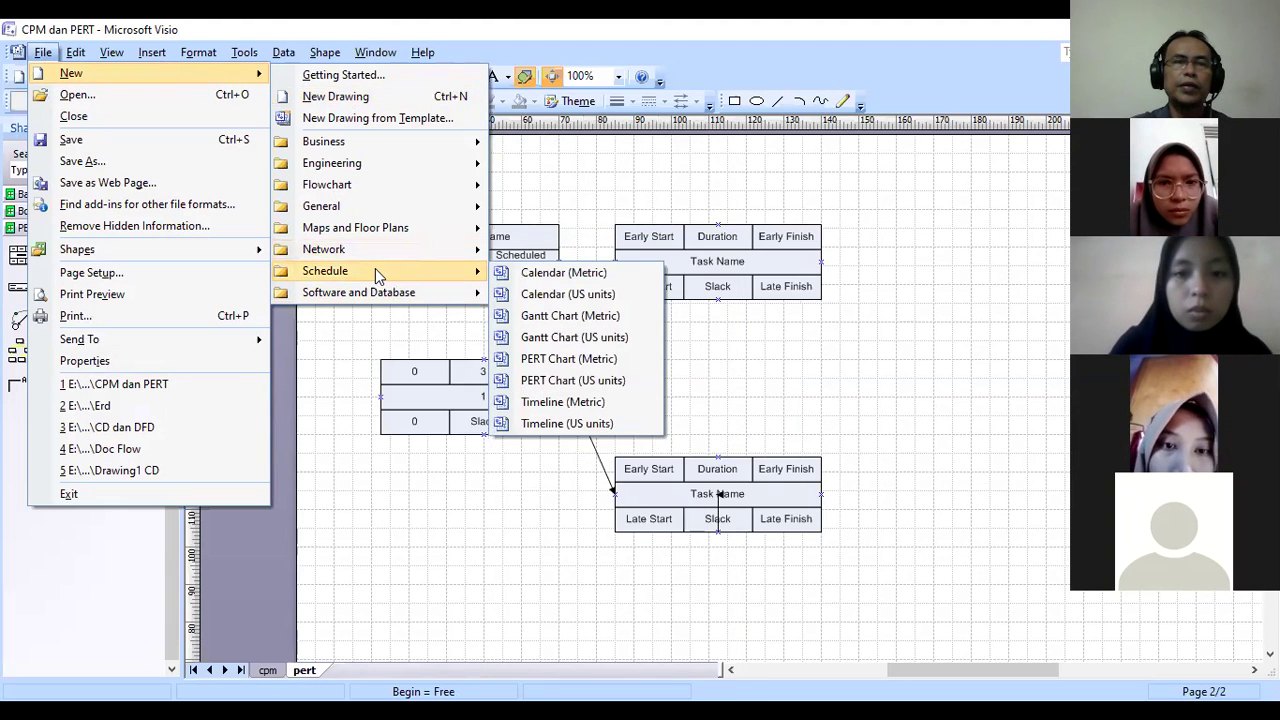
left_click(585, 318)
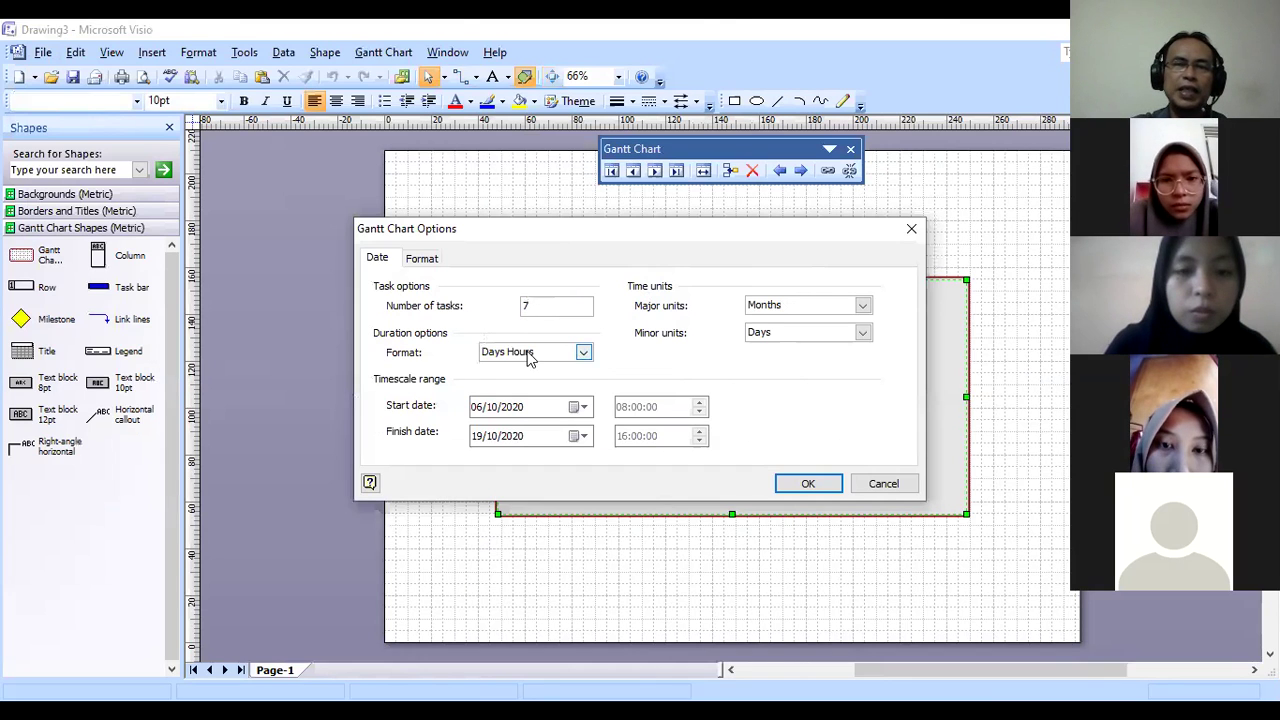
Step: Set the timescale finish date to 15/10/2020 and create the Gantt chart with these options
left_click(507, 413)
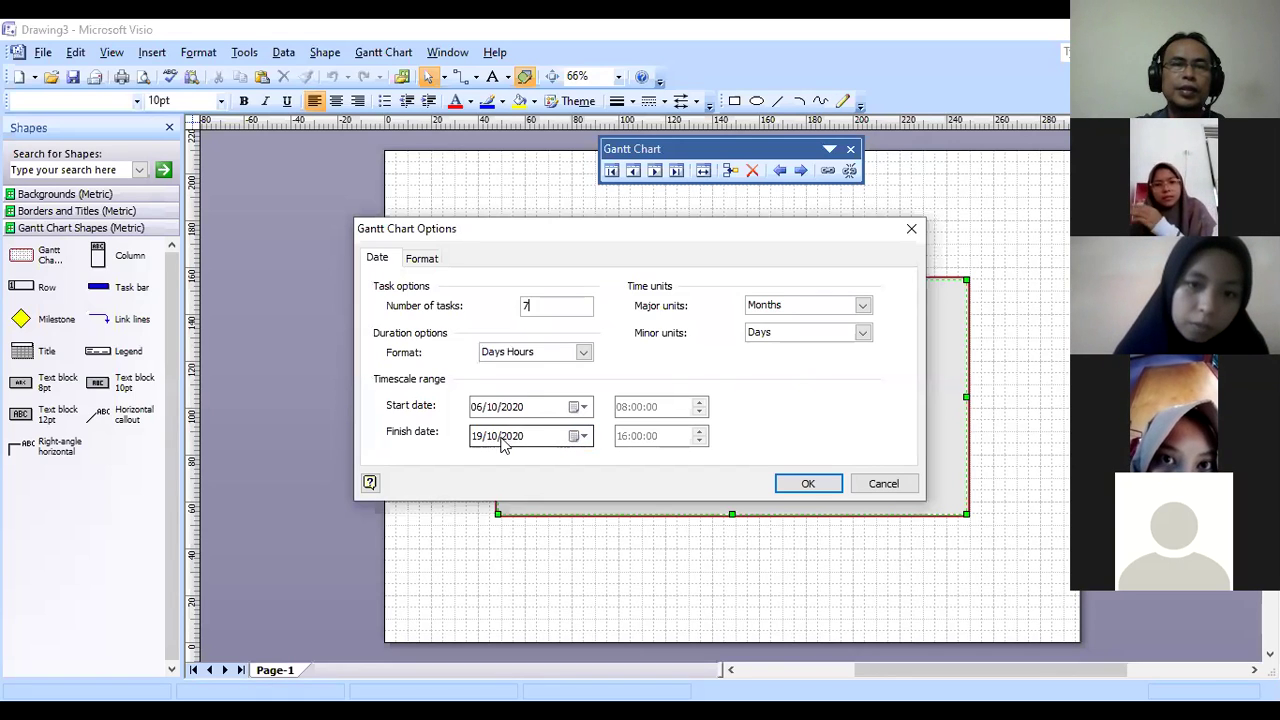
left_click(579, 437)
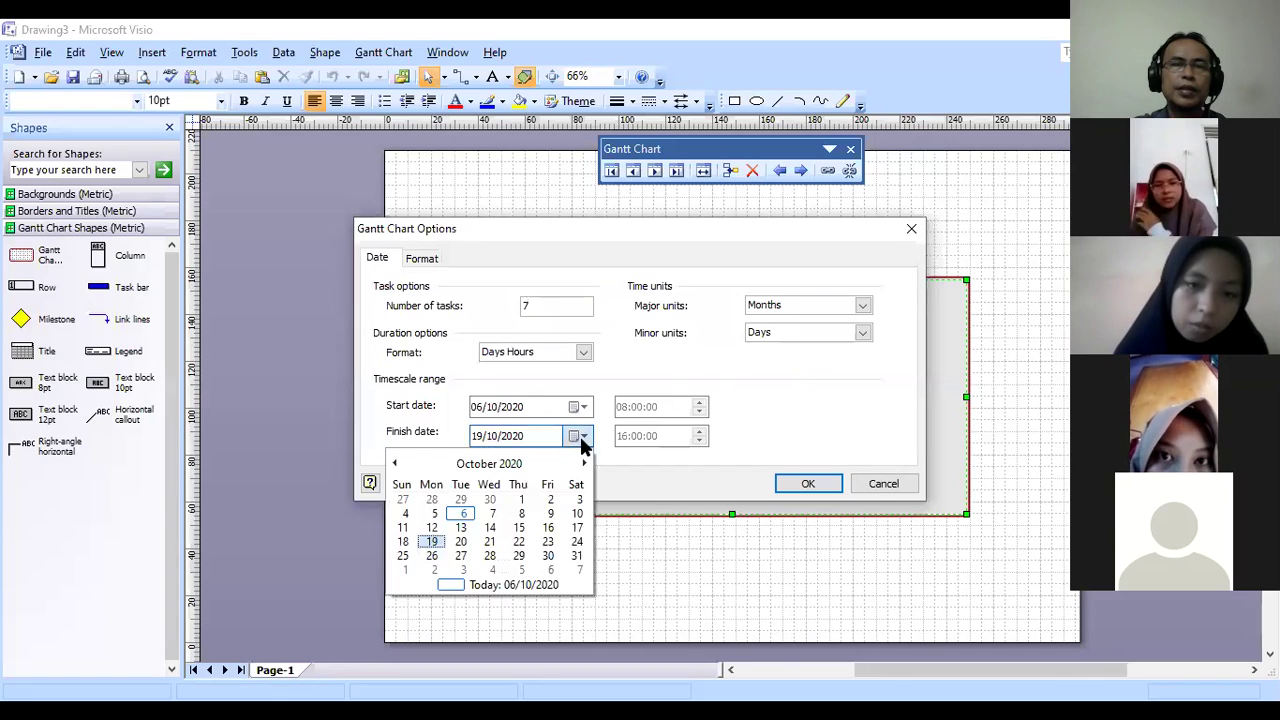
left_click(519, 527)
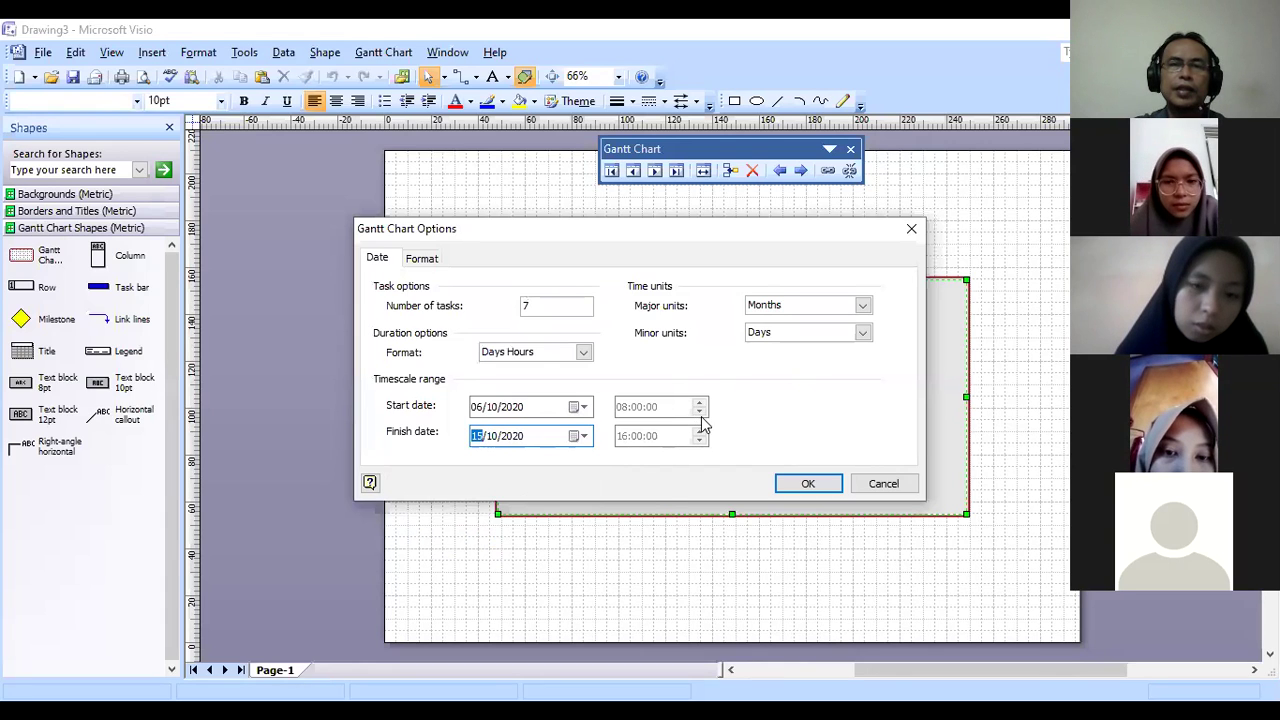
left_click(814, 486)
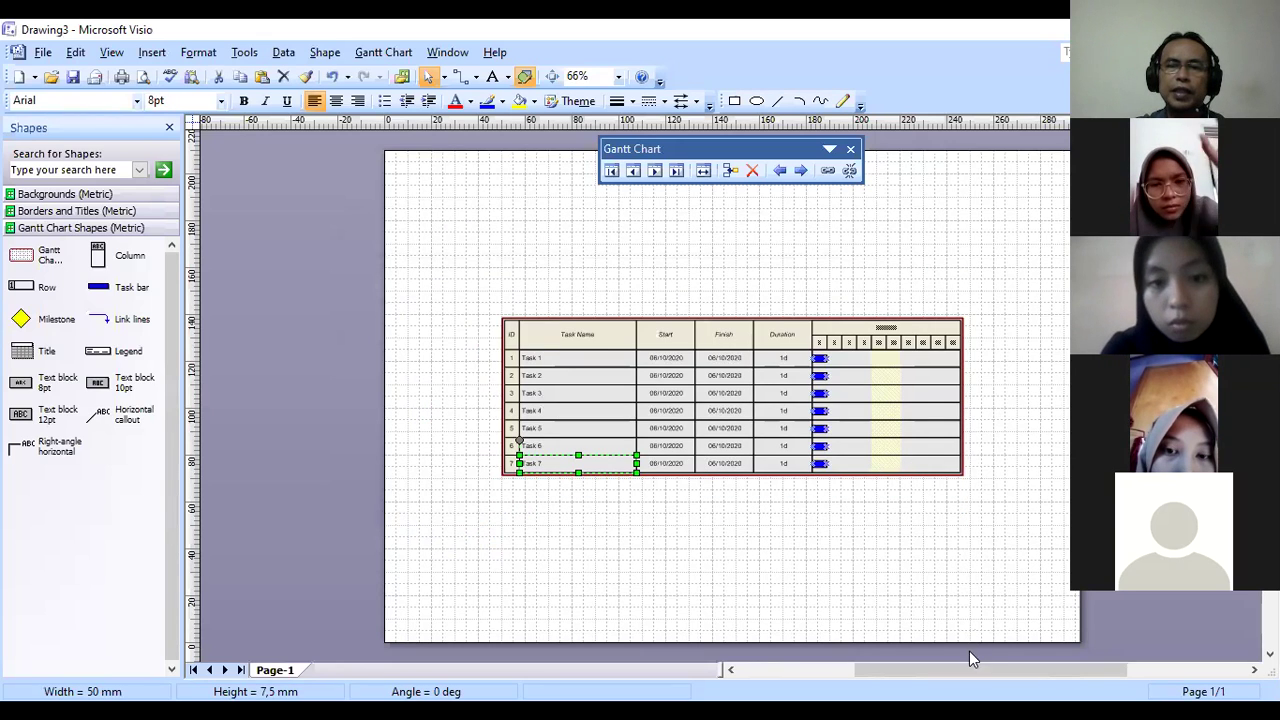
Step: Set the finish date of Task 1 in the Gantt chart to 08/10/2020
left_click(572, 362)
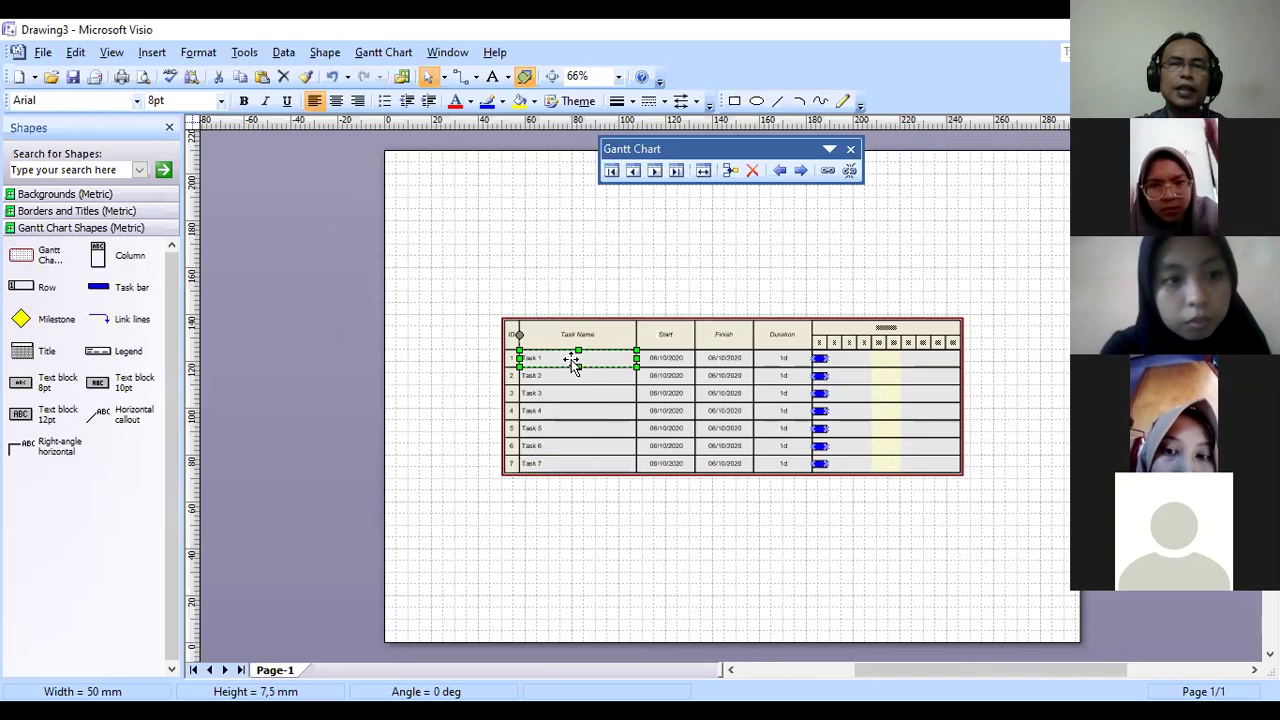
double_click(573, 362)
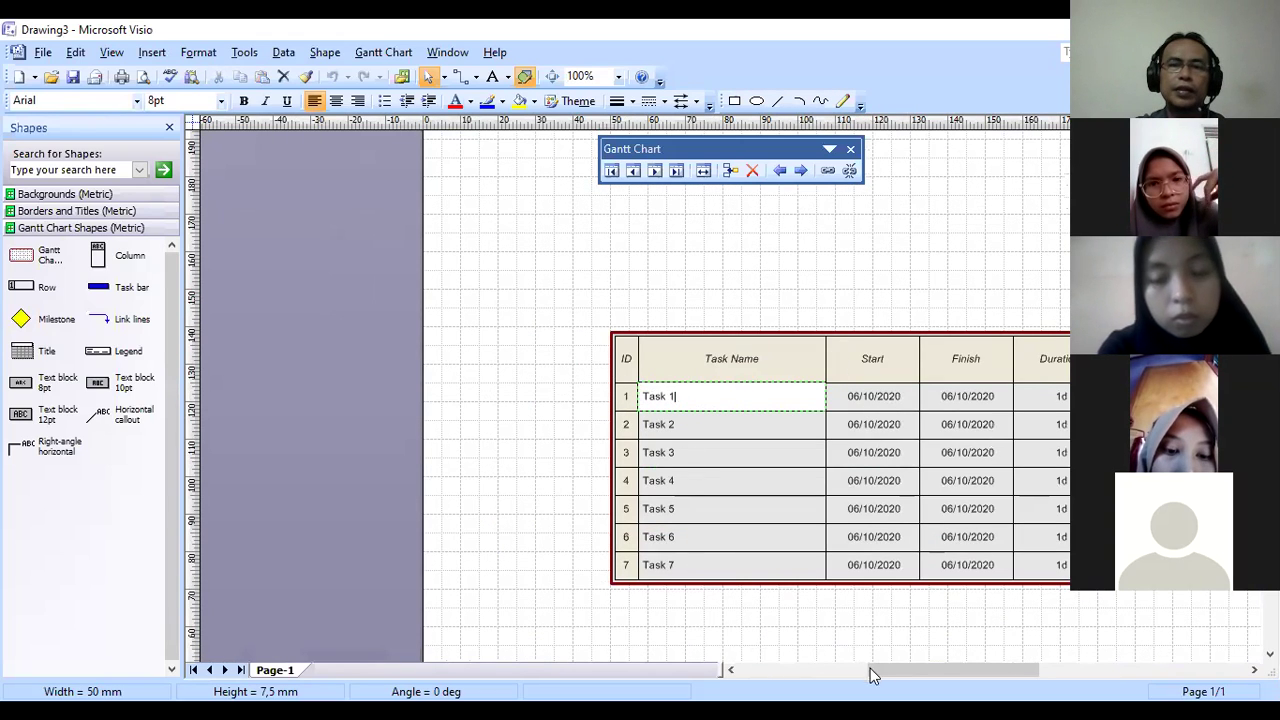
left_click_drag(870, 668, 950, 672)
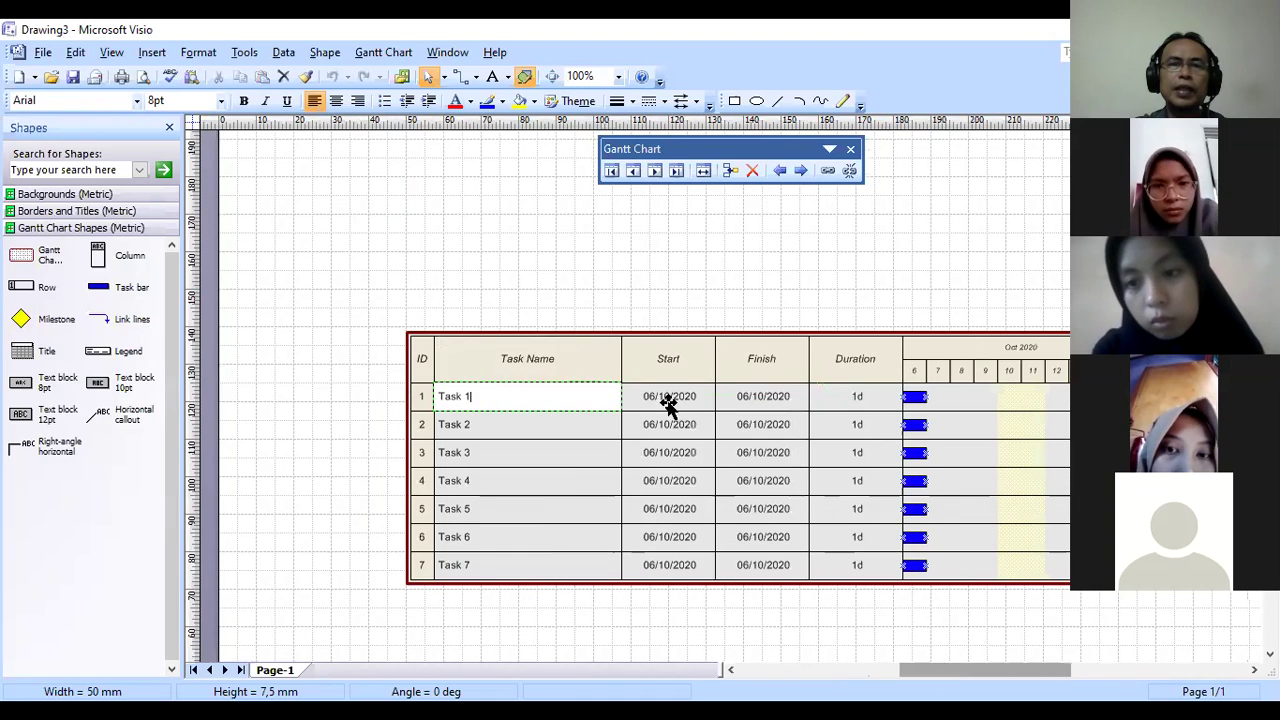
left_click(743, 400)
left_click(752, 405)
left_click(750, 401)
left_click(750, 398)
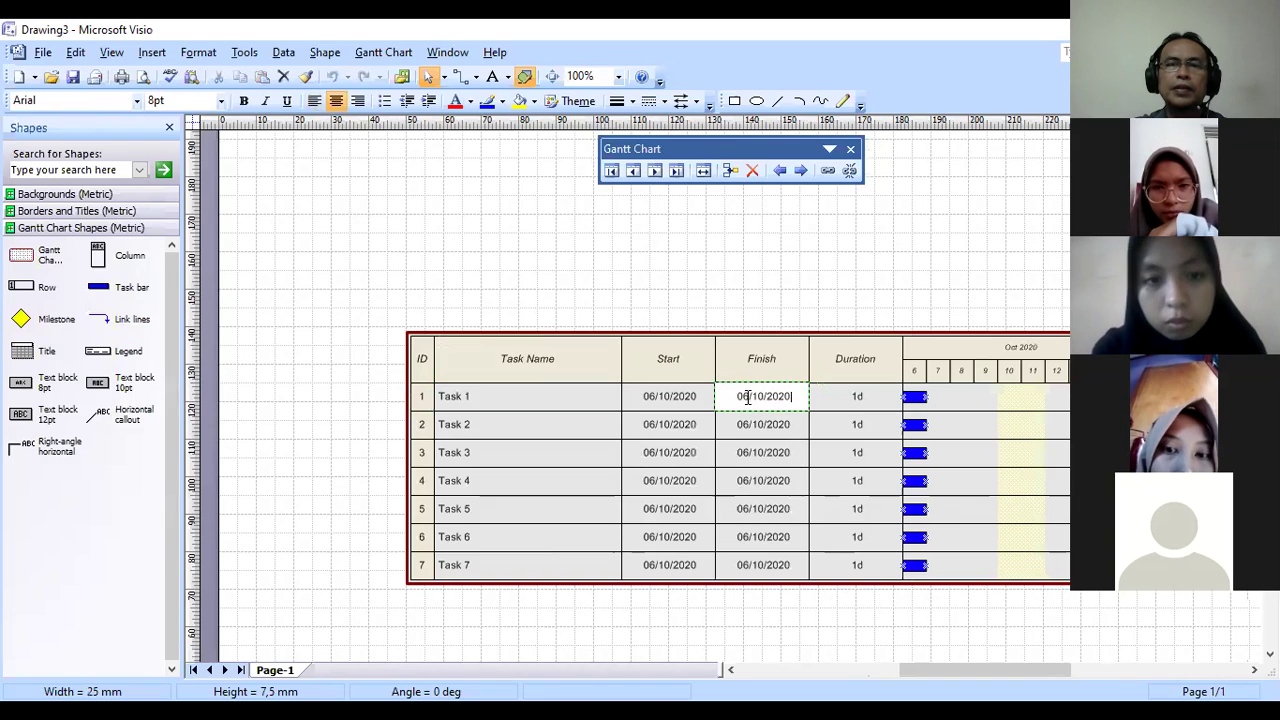
key("BackSpace")
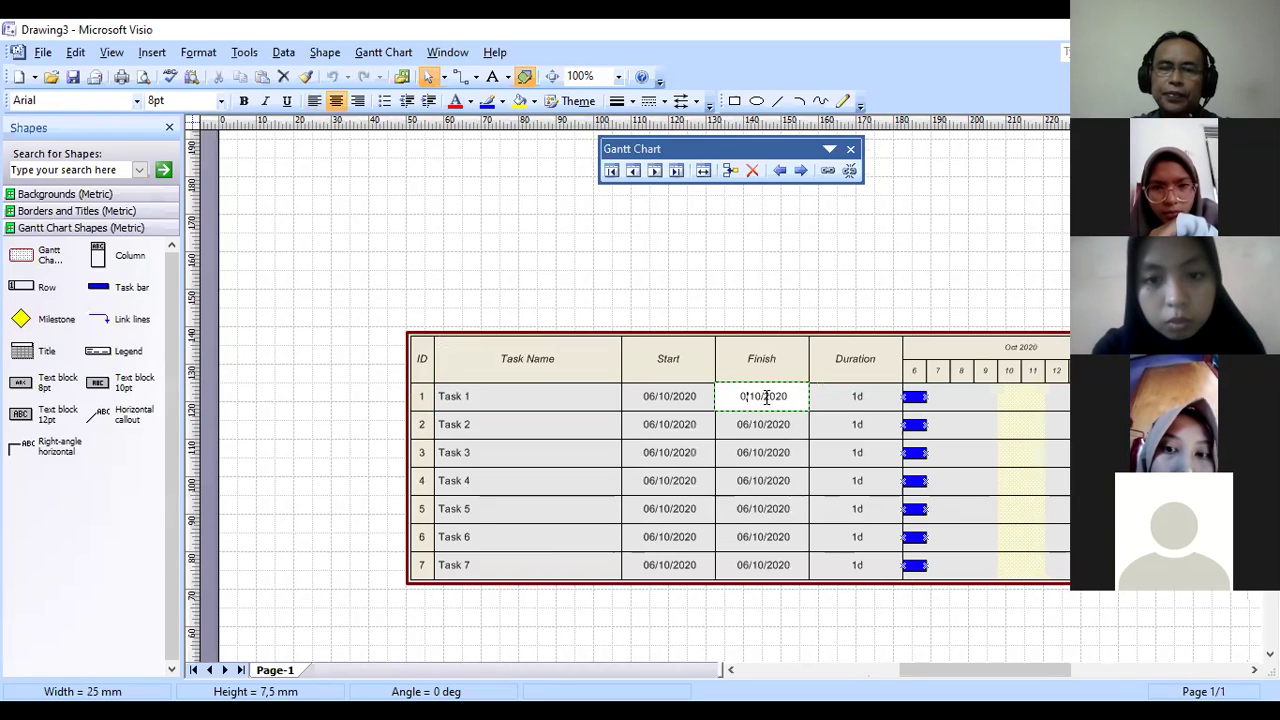
type("8")
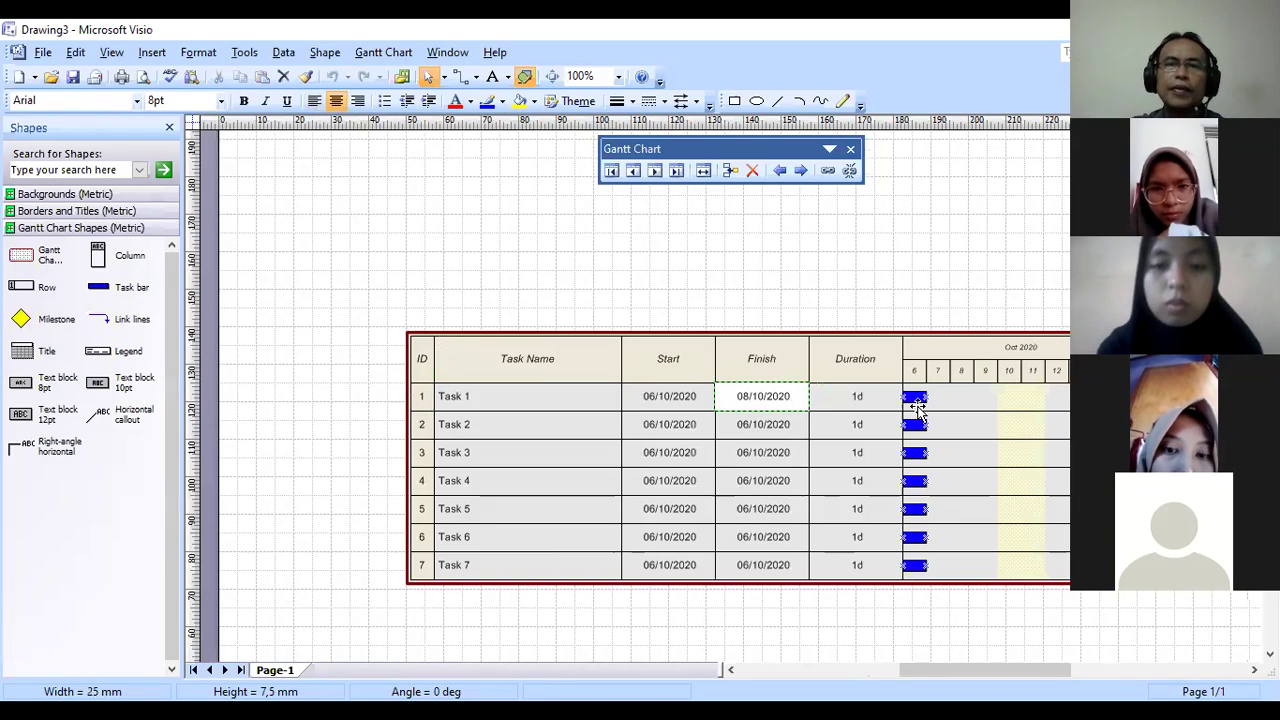
left_click(866, 402)
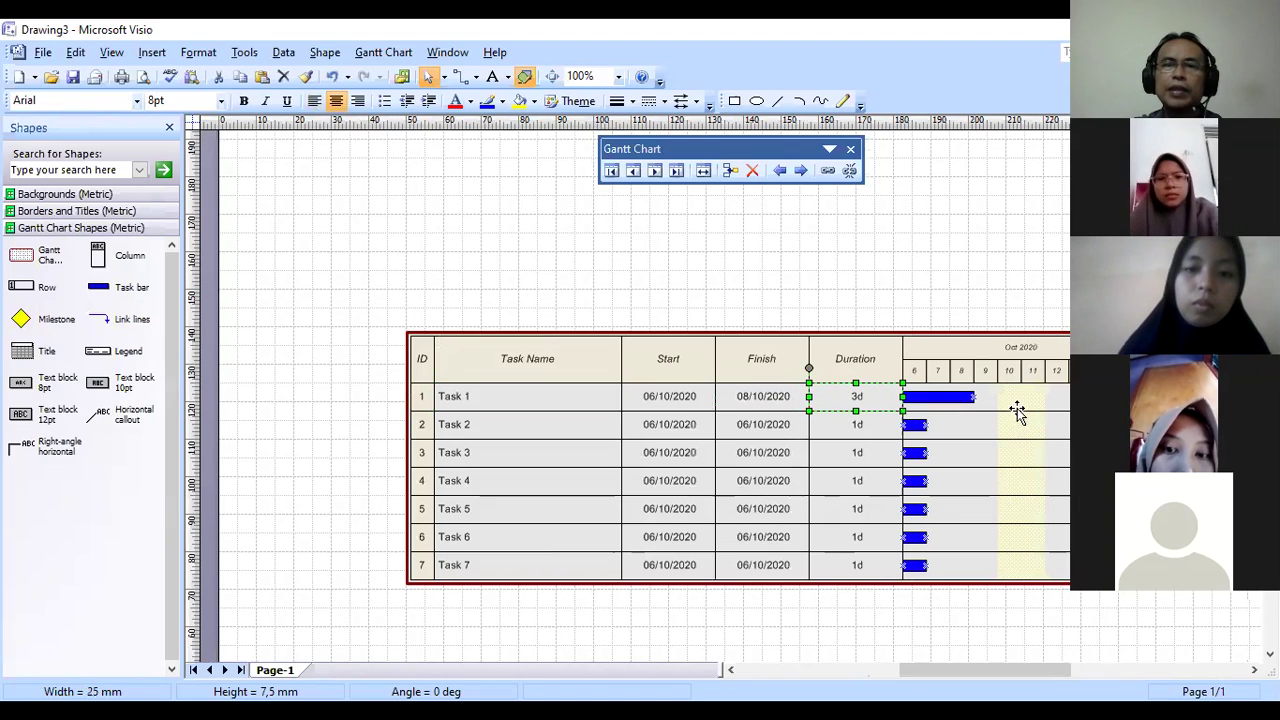
Step: Set the finish date of Task 2 to 07/10/2020
left_click(681, 432)
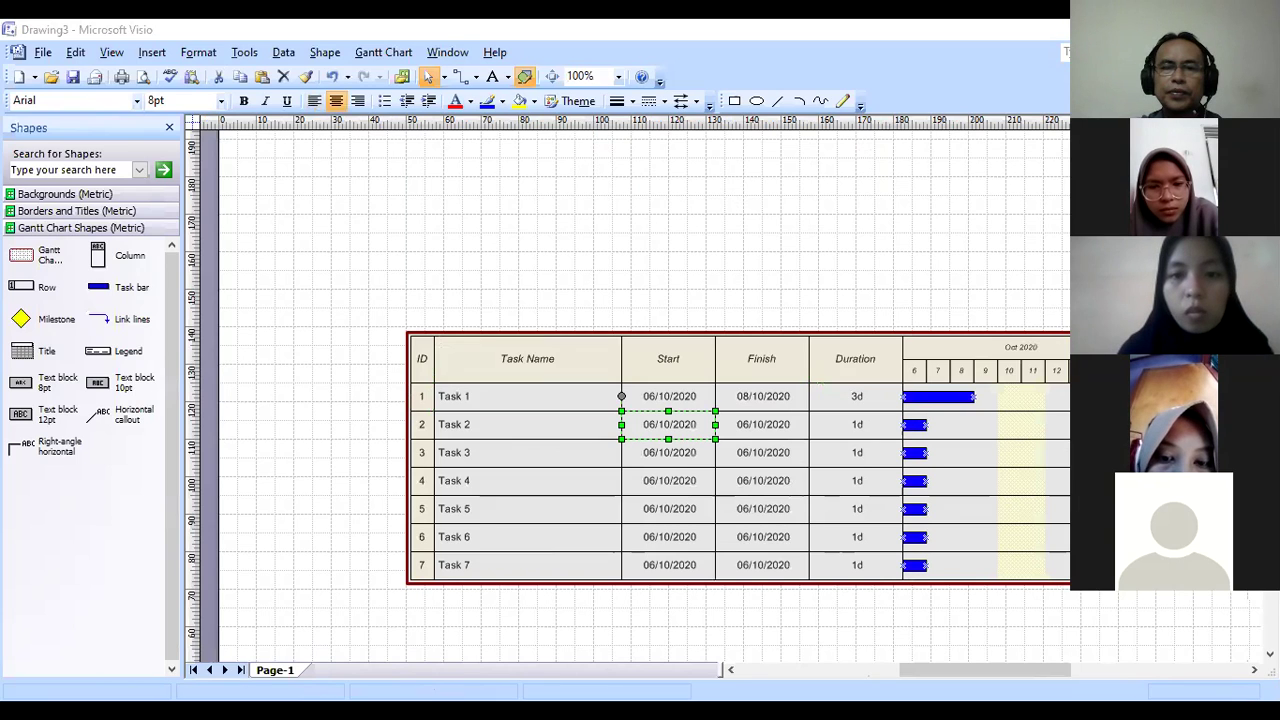
left_click(650, 452)
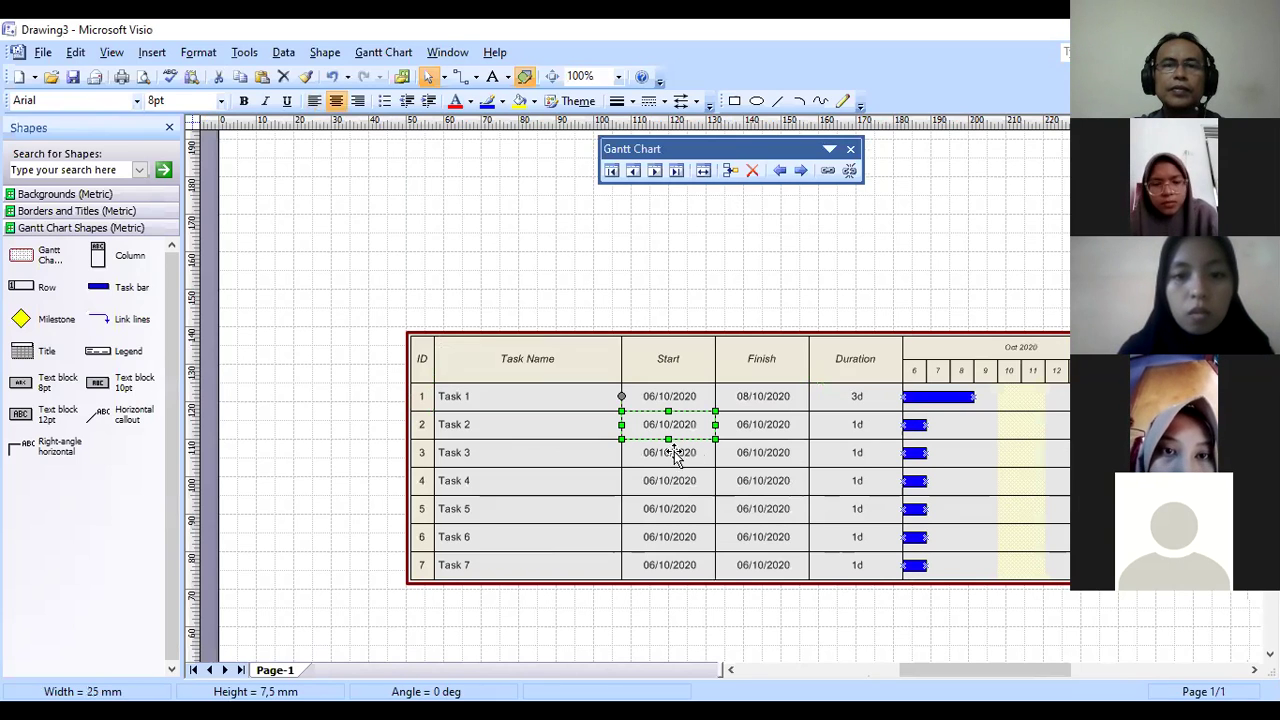
left_click(748, 434)
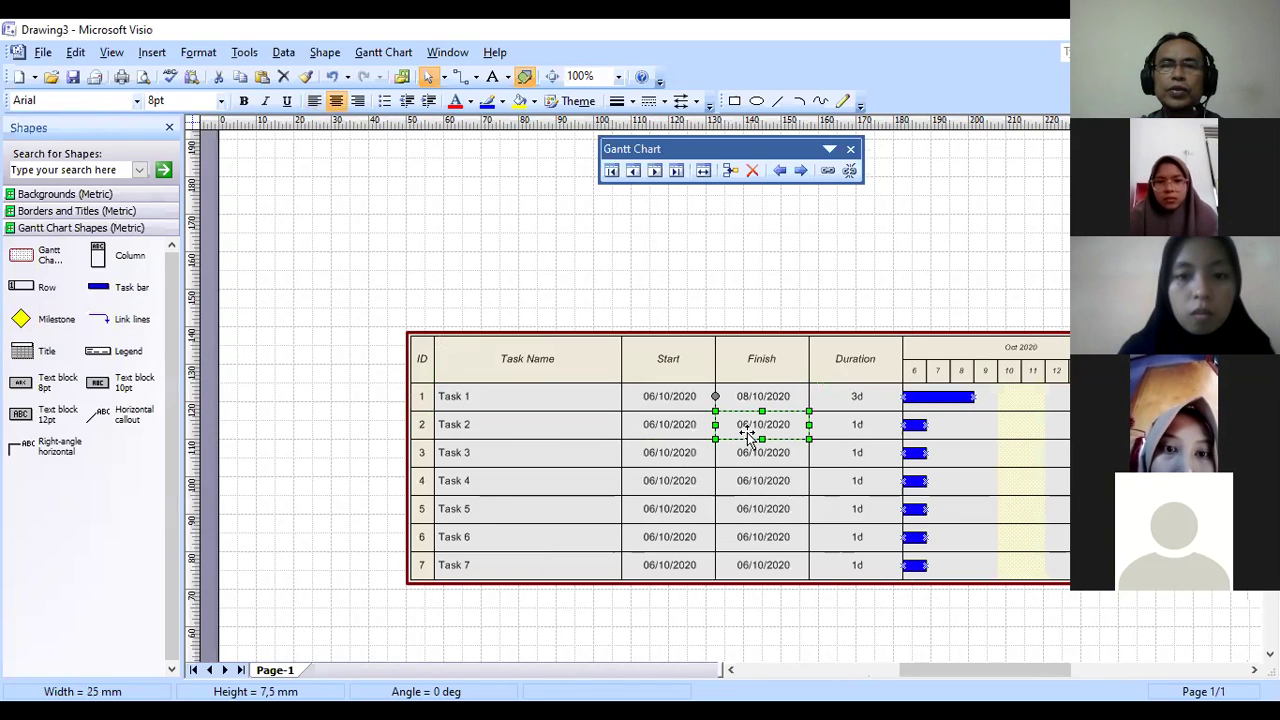
double_click(742, 430)
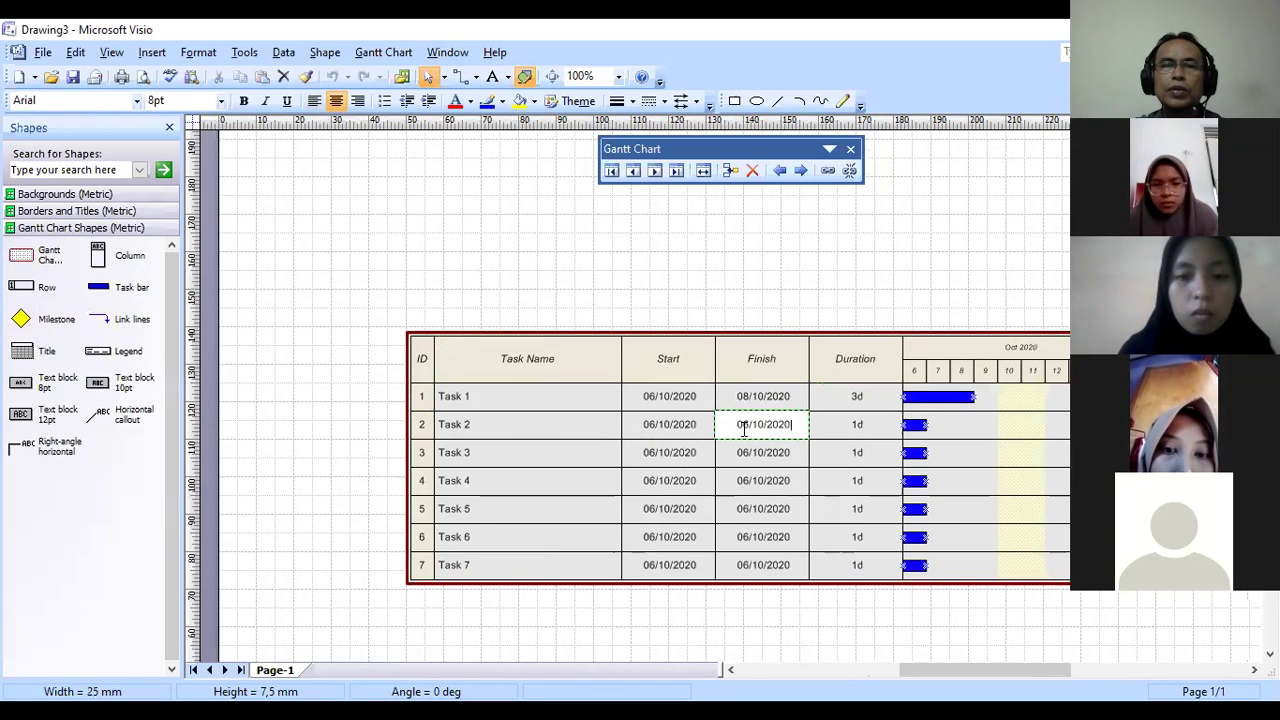
double_click(746, 424)
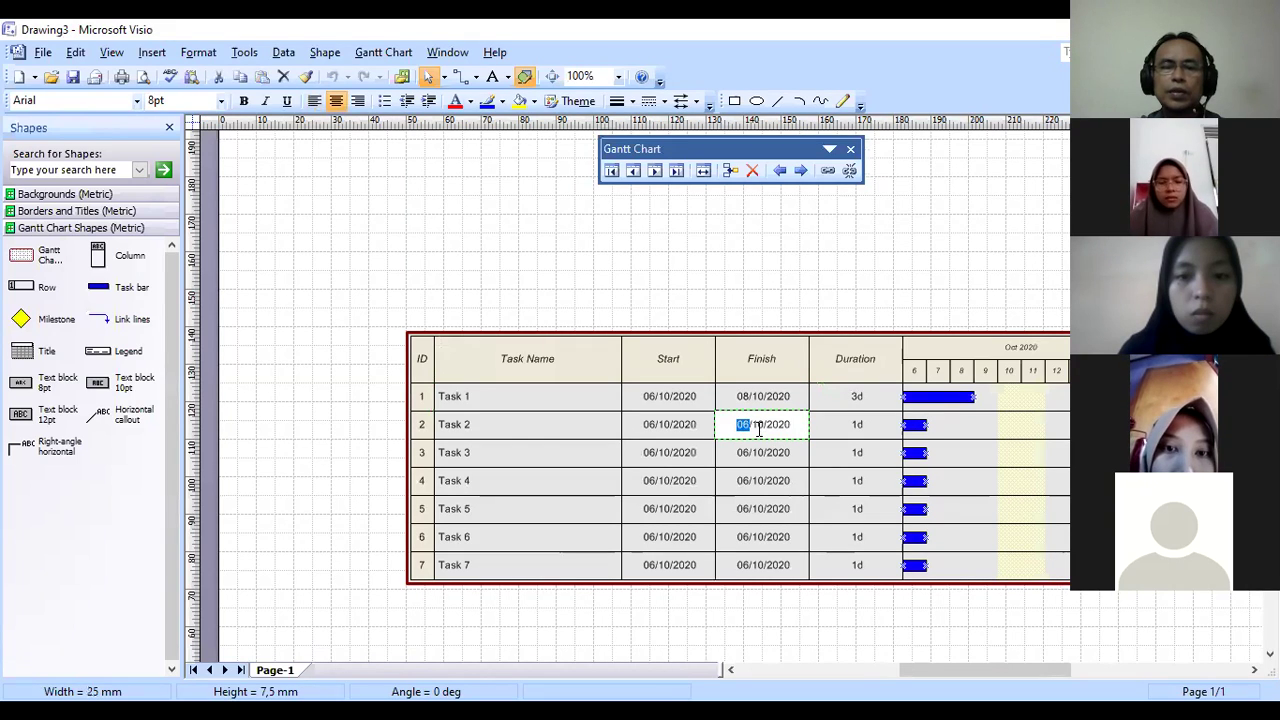
type("07")
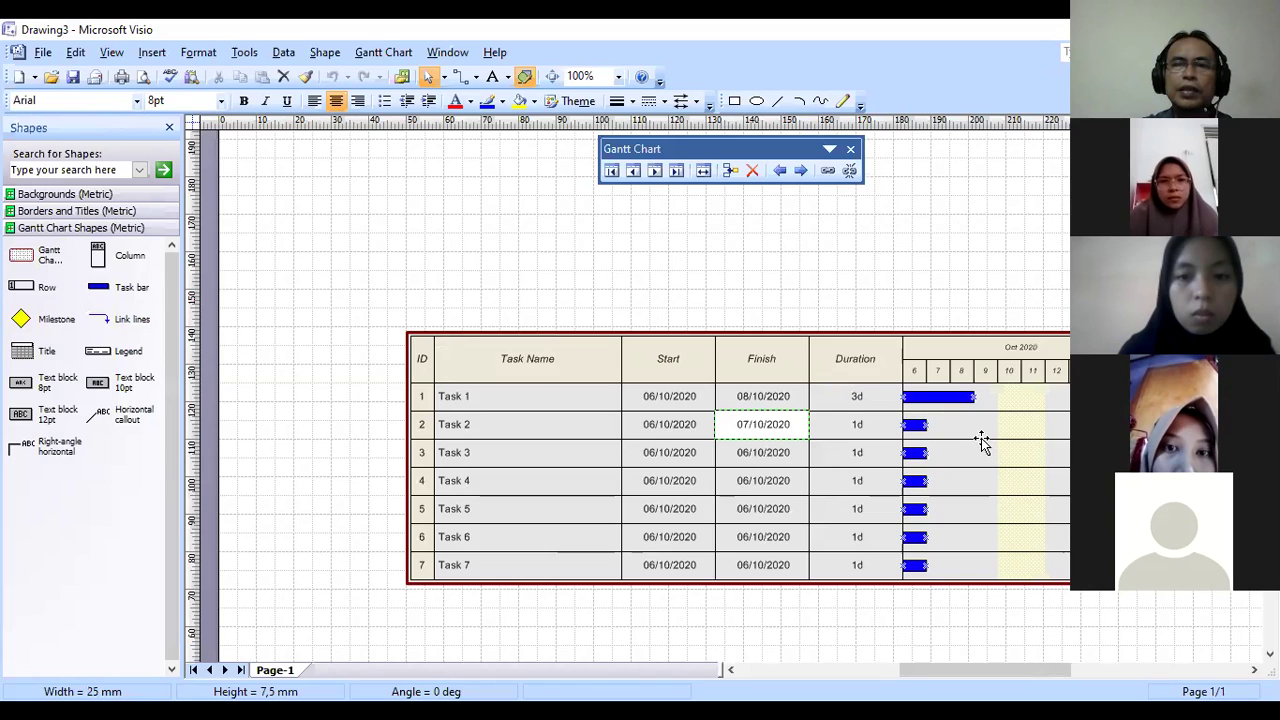
key("Tab")
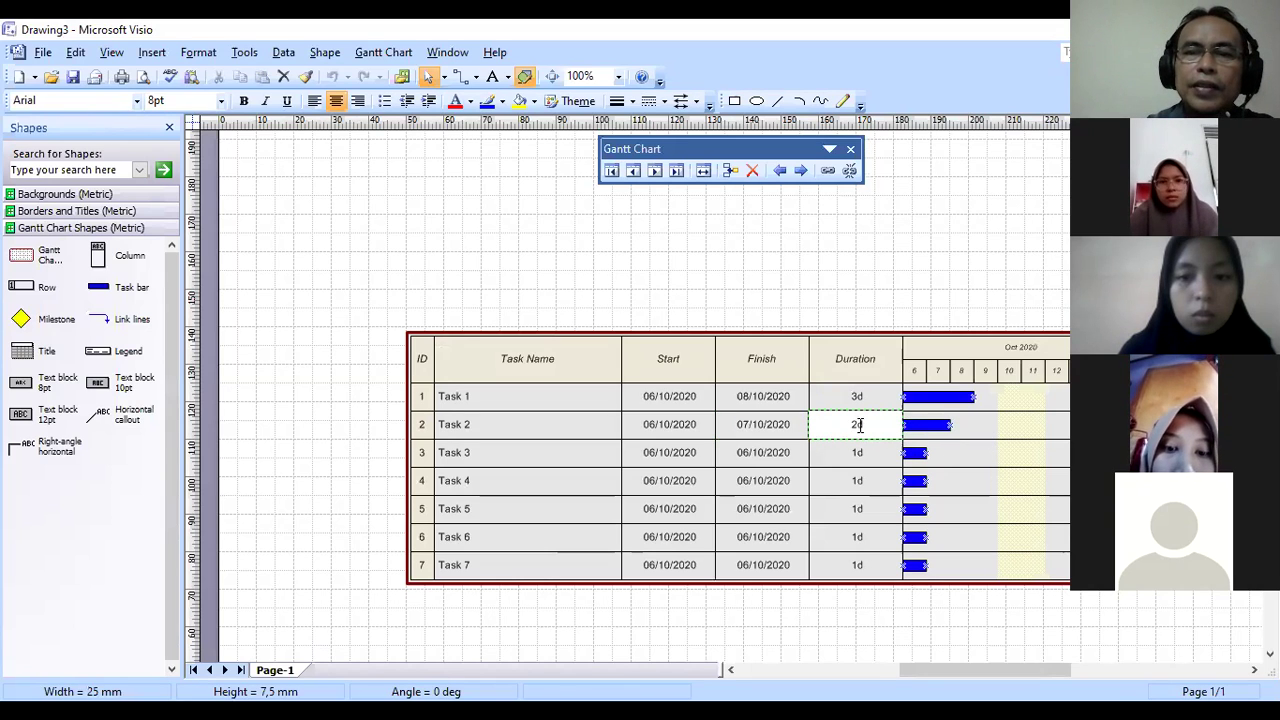
type("1")
Step: Set the start date of Task 2 to 07/10/2020
left_click(695, 430)
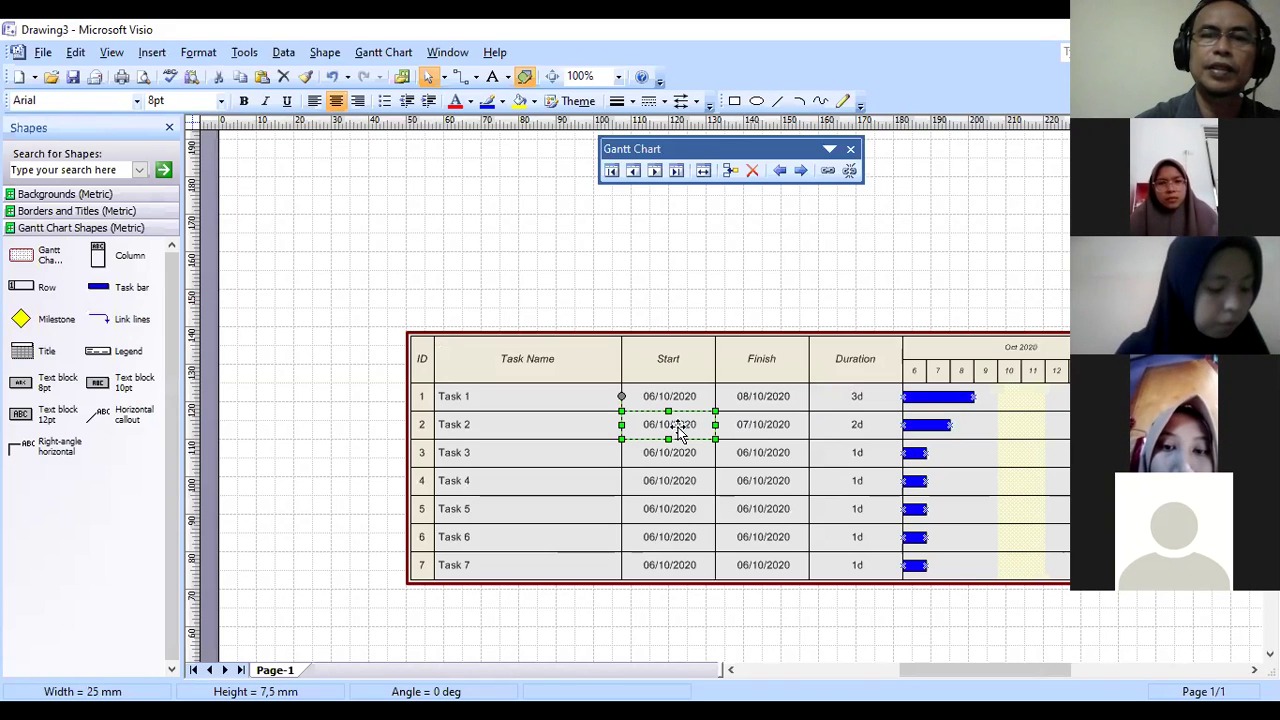
left_click(652, 424)
left_click(654, 421)
left_click(655, 423)
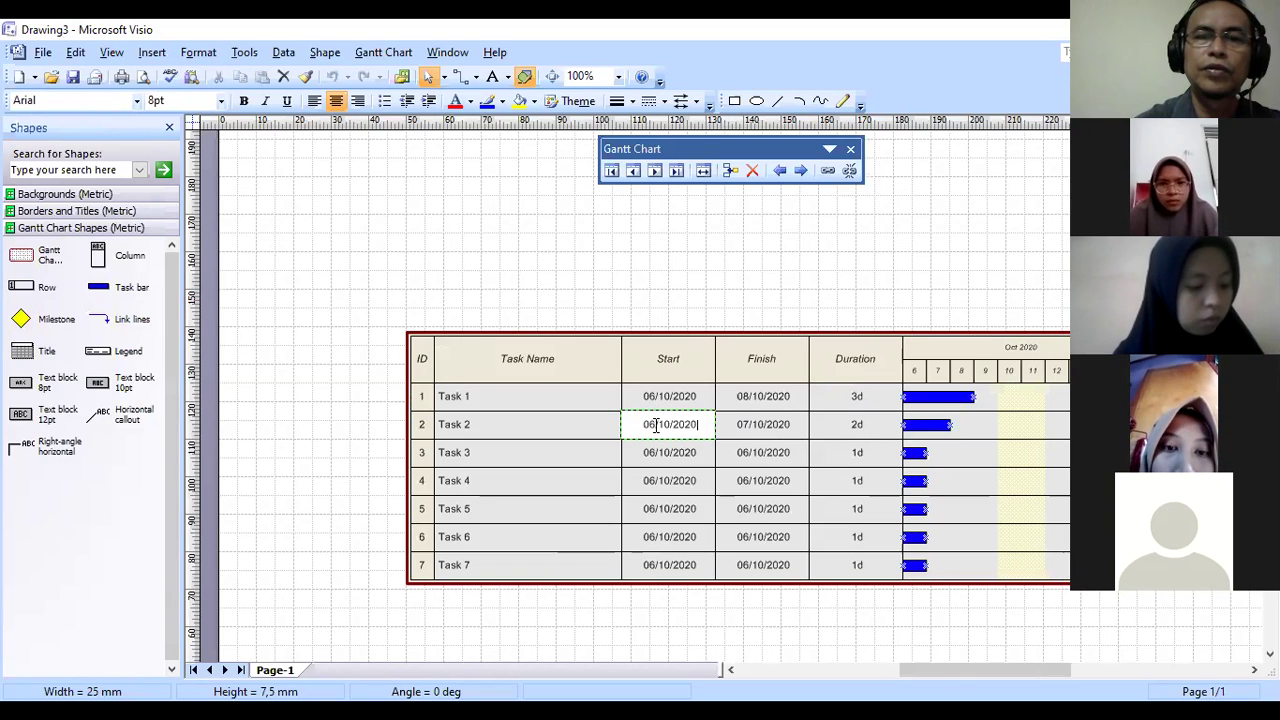
key("BackSpace")
type("7")
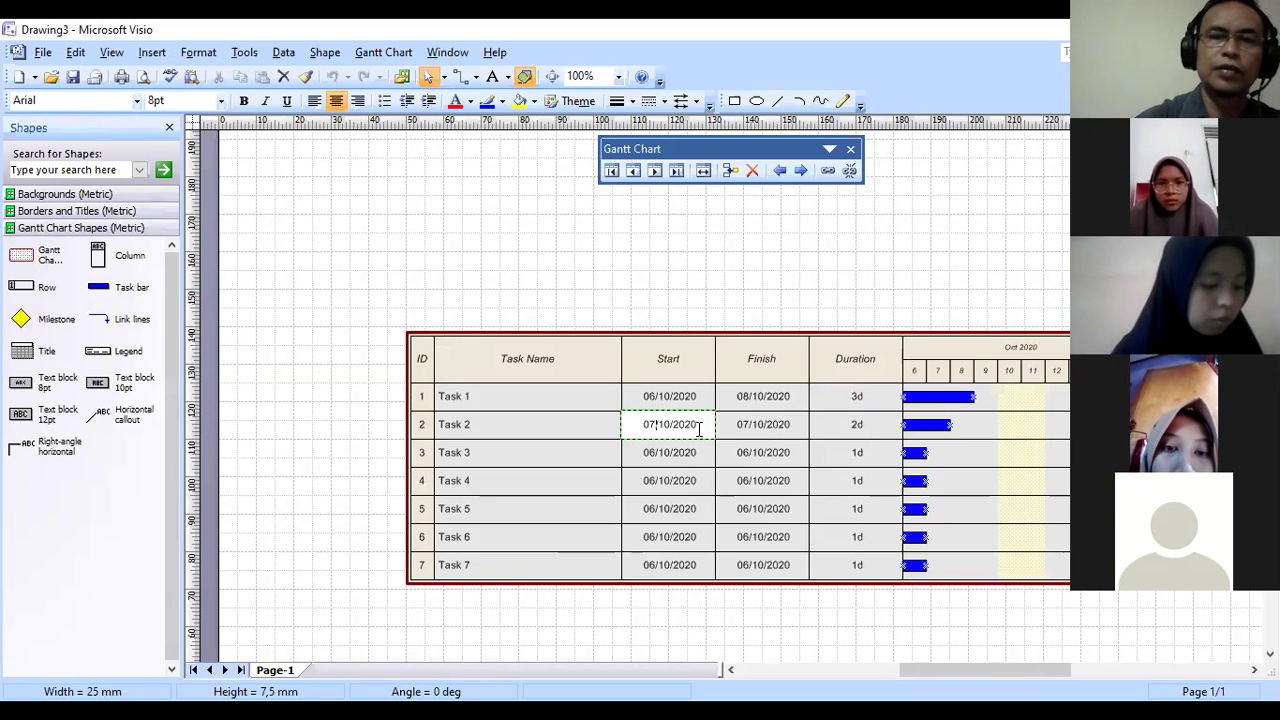
Step: Set the finish date of Task 2 in the Gantt chart to 07/10/2020
left_click(880, 430)
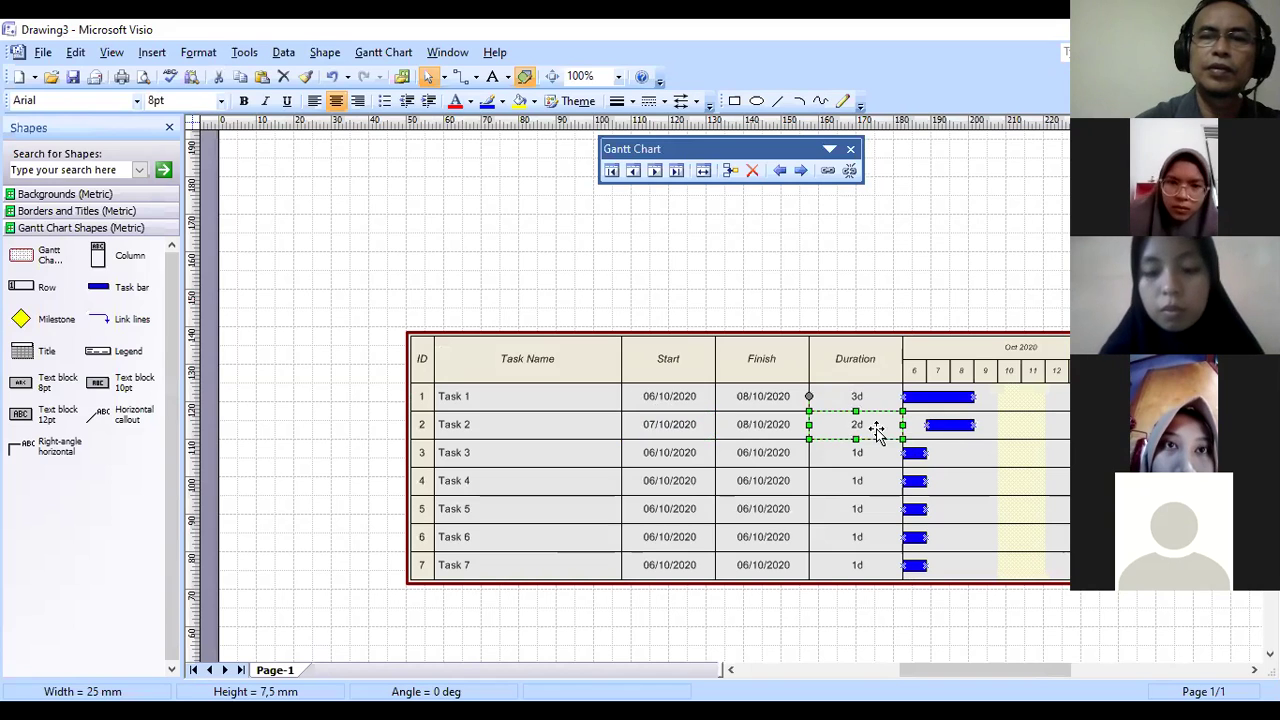
left_click(748, 428)
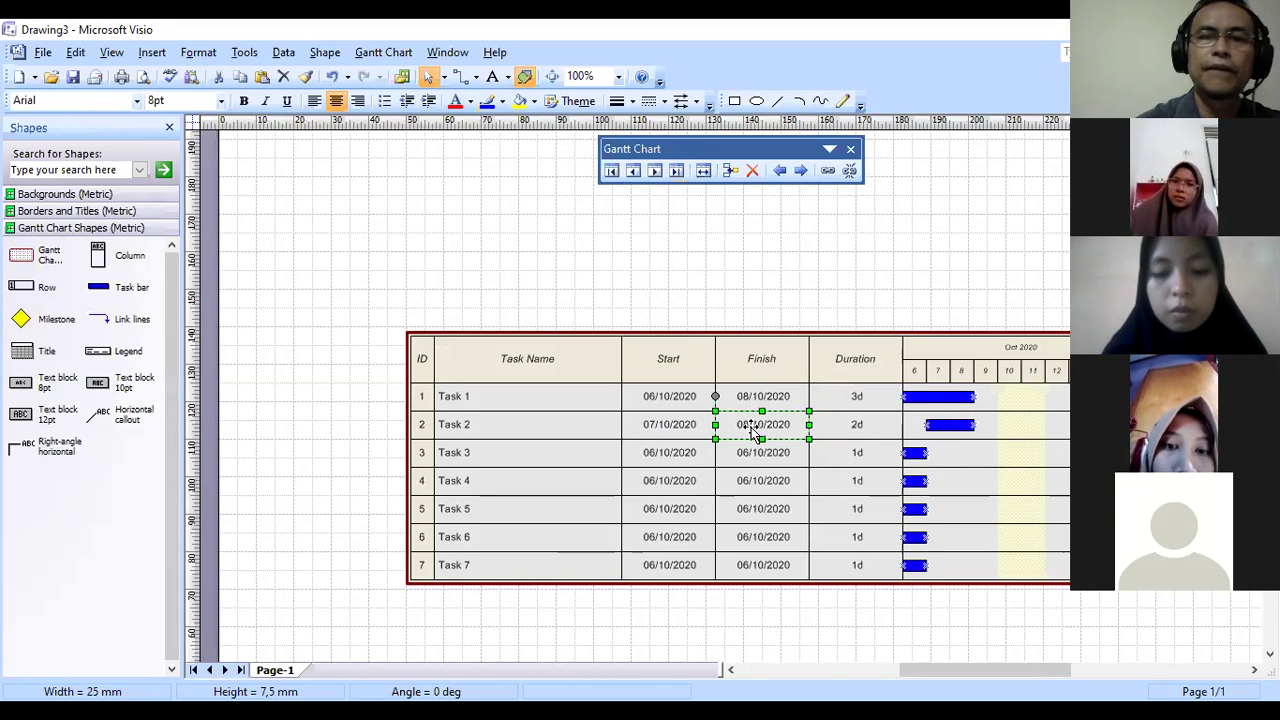
left_click(752, 430)
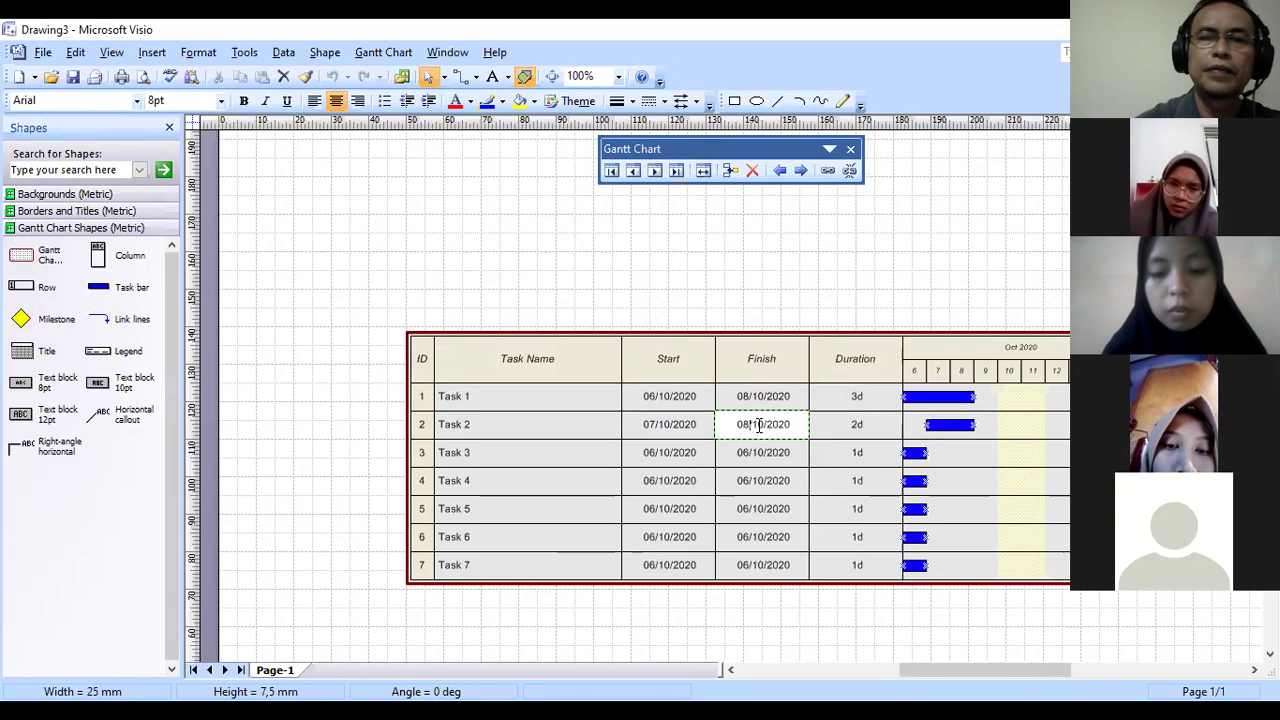
key("ctrl+a")
type("07/10/2020")
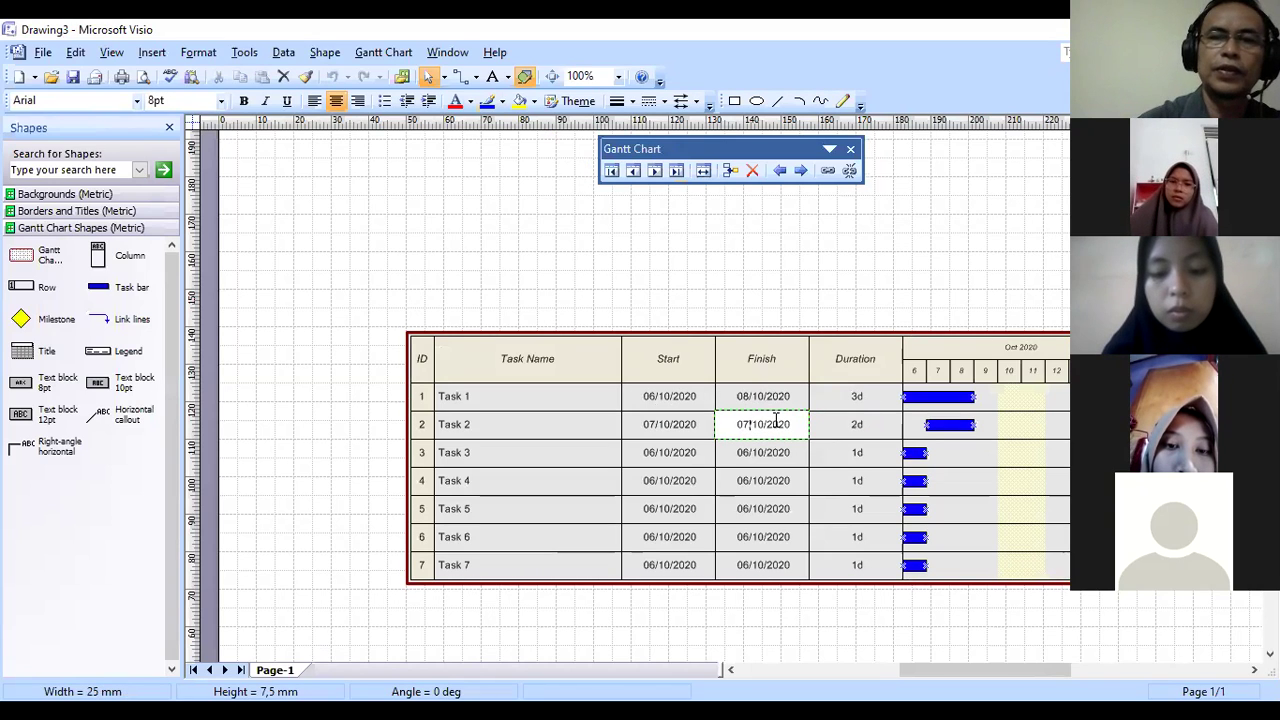
left_click(865, 457)
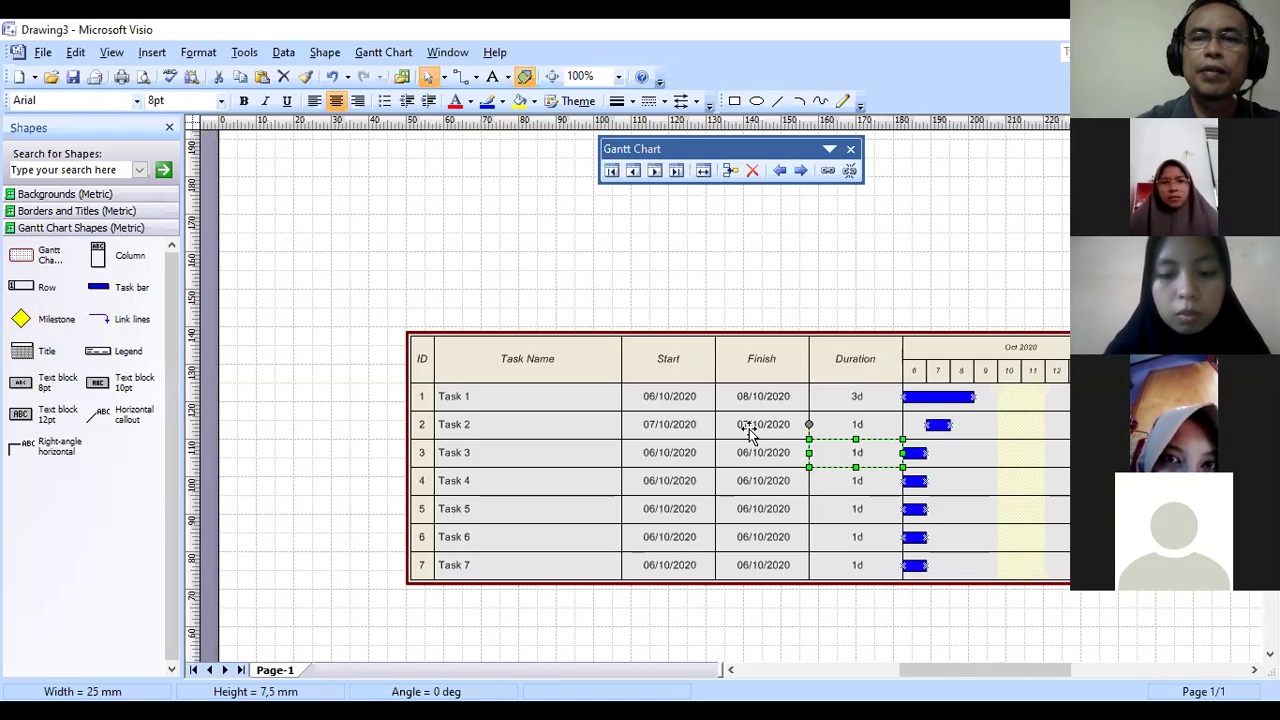
Step: Set the start date of Task 2 to 09/10/2020
left_click(655, 430)
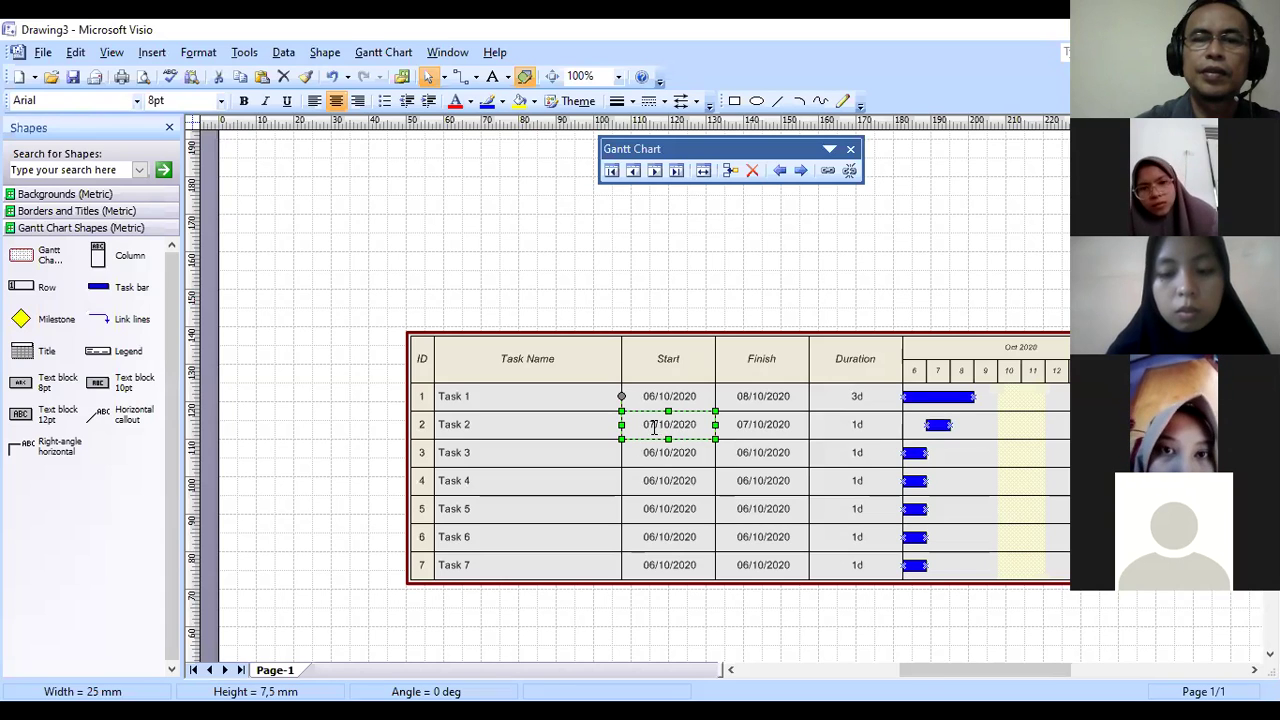
left_click(663, 424)
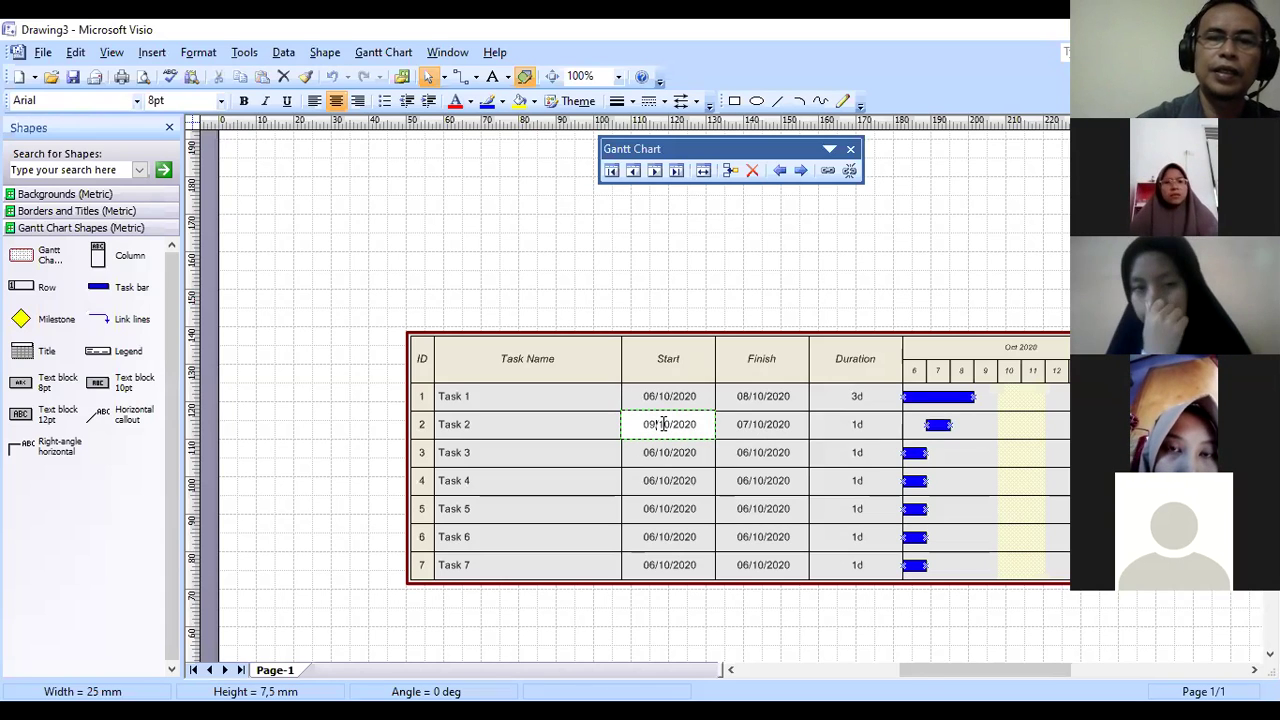
key("BackSpace")
type("9")
Step: Try to set the finish date of Task 2 to 11/10/2020
left_click(745, 424)
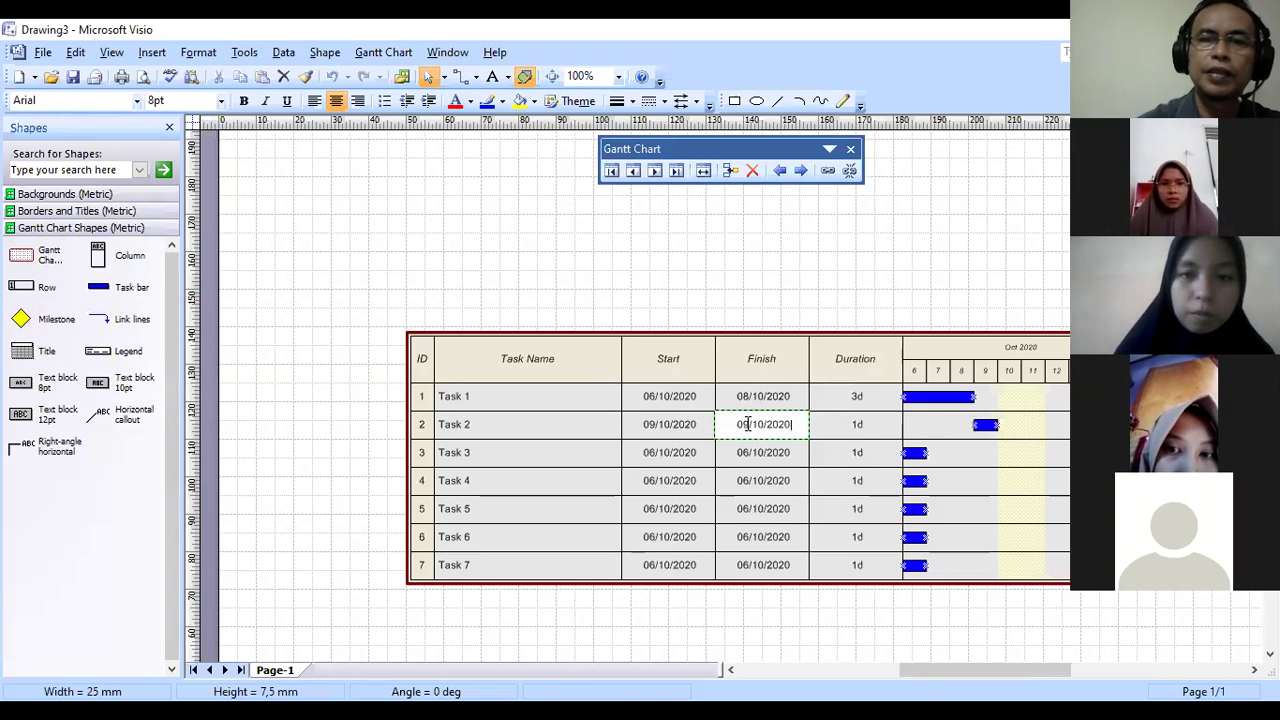
left_click(761, 427)
key("BackSpace")
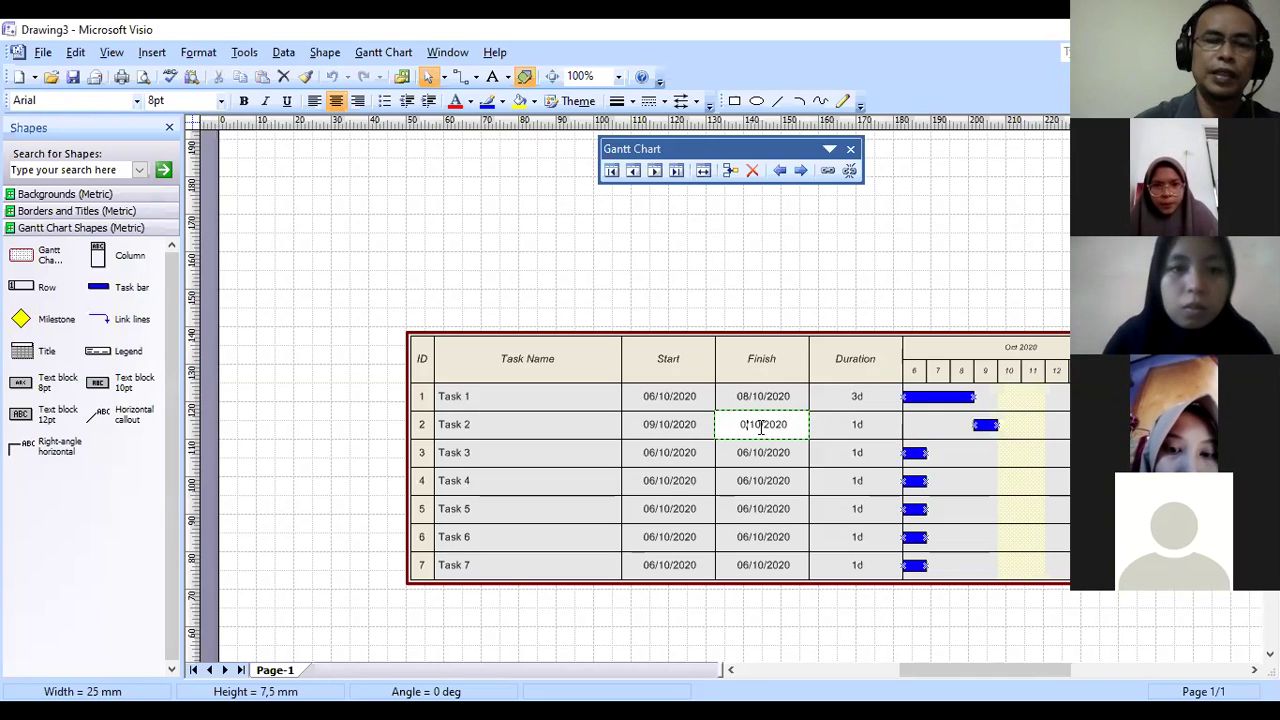
key("BackSpace")
type("11")
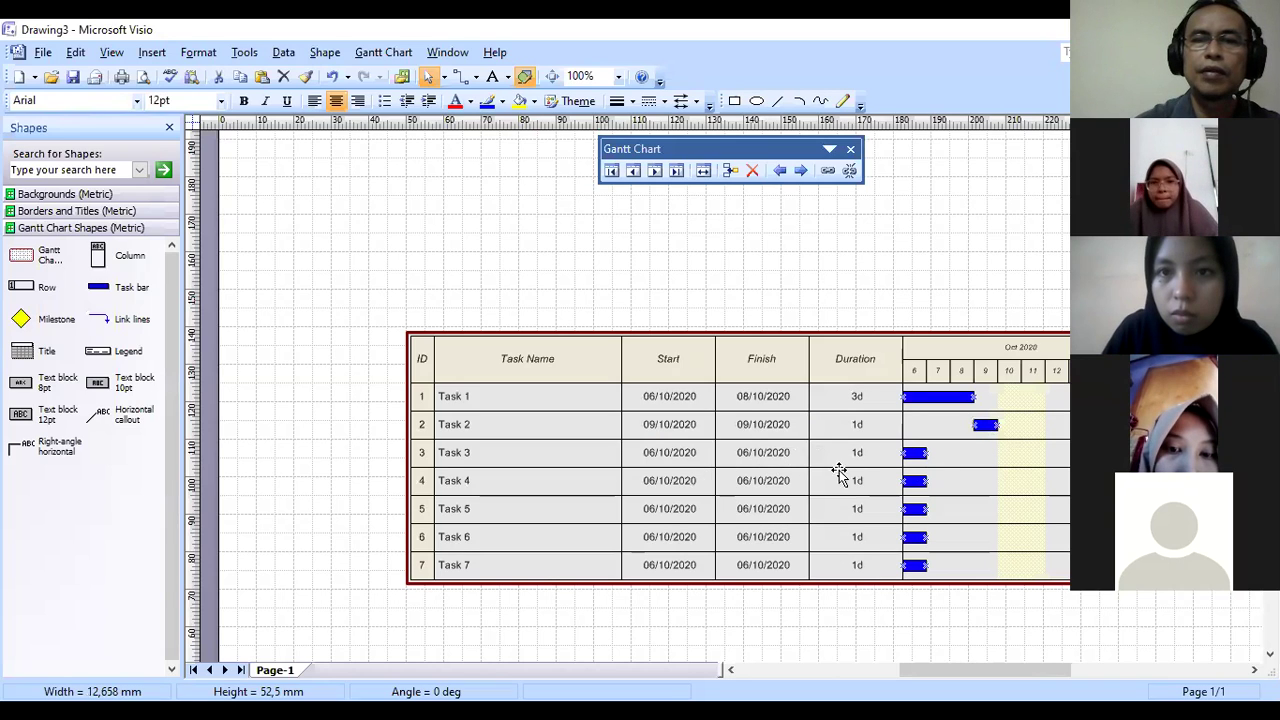
Step: Try to set the finish date of Task 2 to 10/10/2020
left_click(746, 428)
left_click(746, 428)
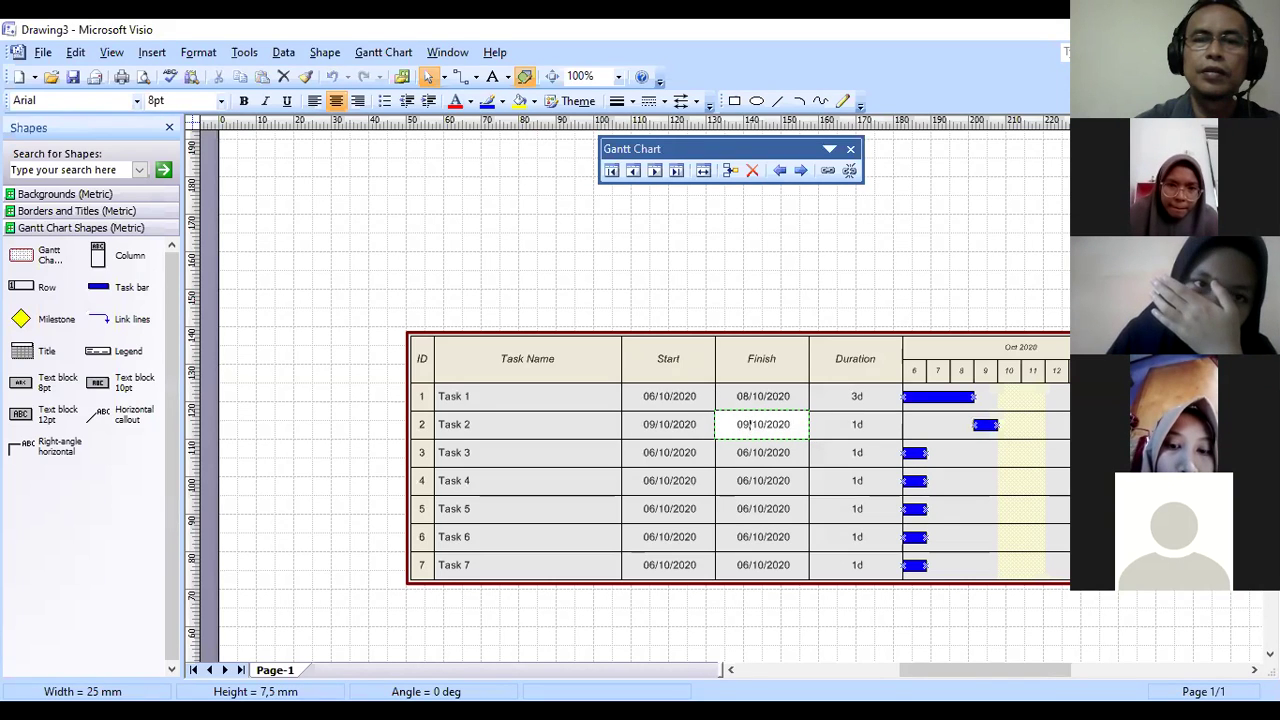
key("BackSpace")
key("BackSpace")
key("BackSpace")
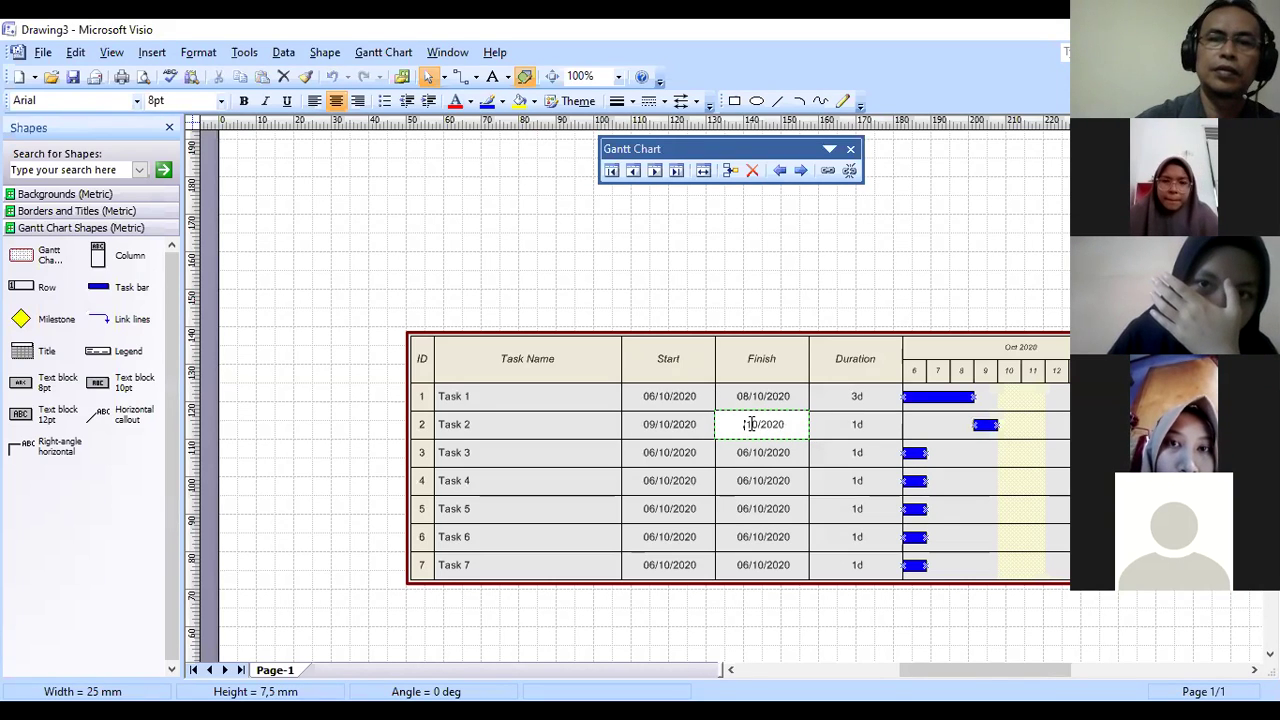
type("09")
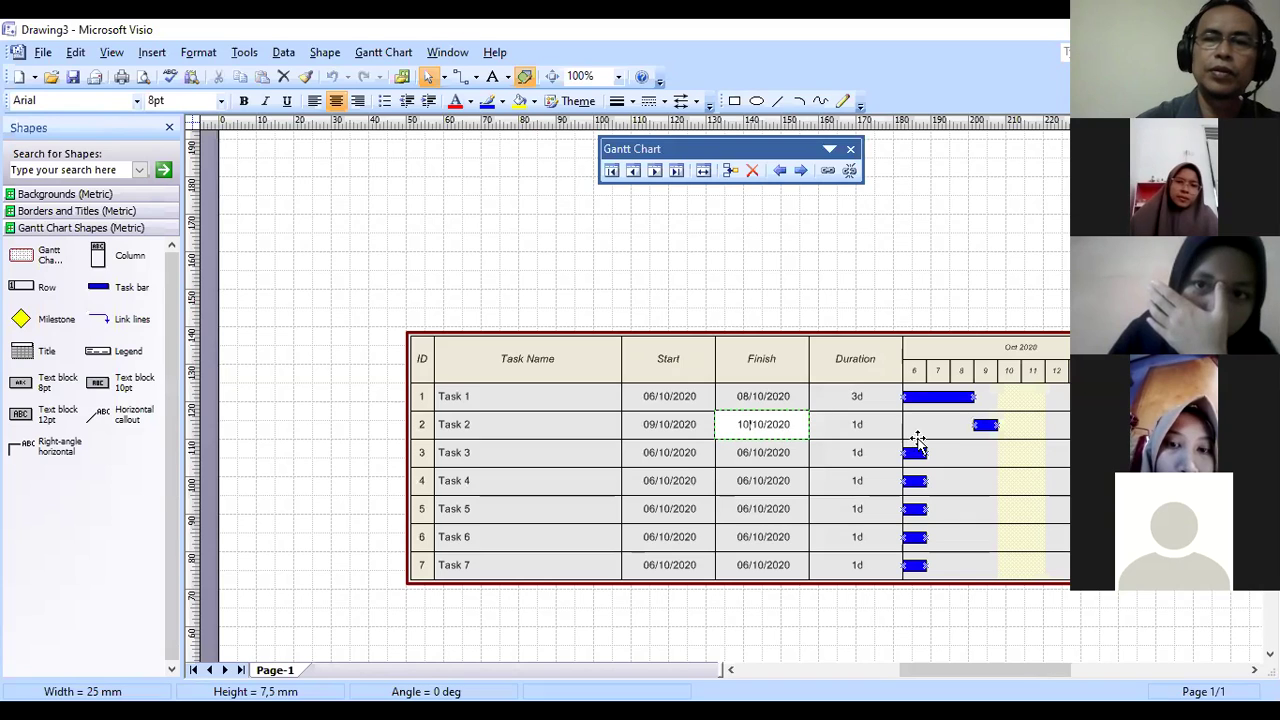
left_click(916, 441)
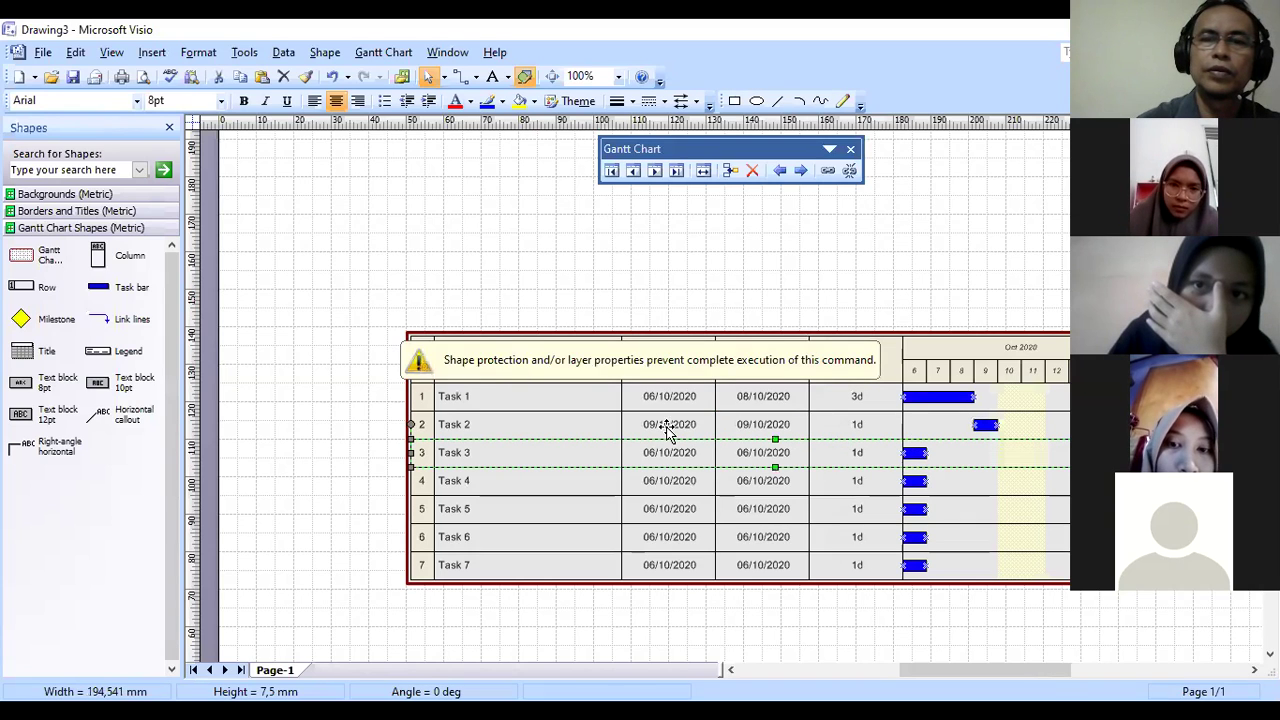
Step: Retry entering 10 as the day in Task 2's finish date and leave the cell
double_click(737, 424)
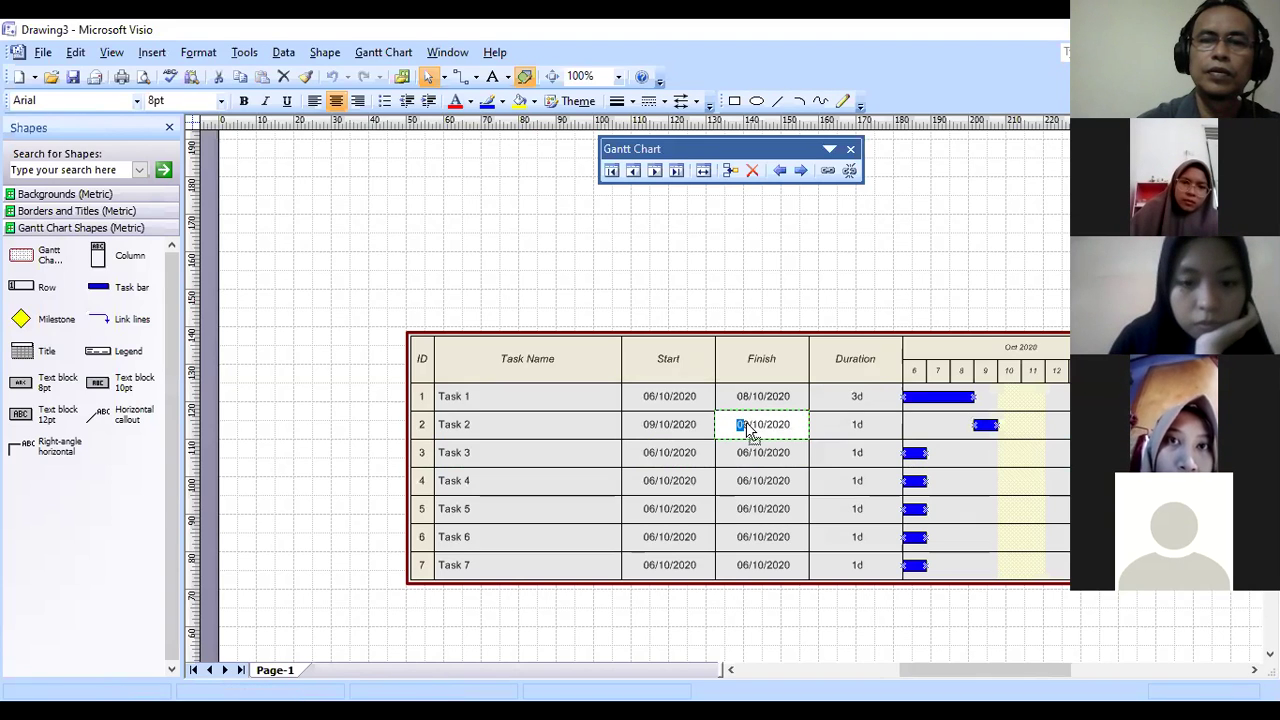
left_click_drag(751, 424, 737, 424)
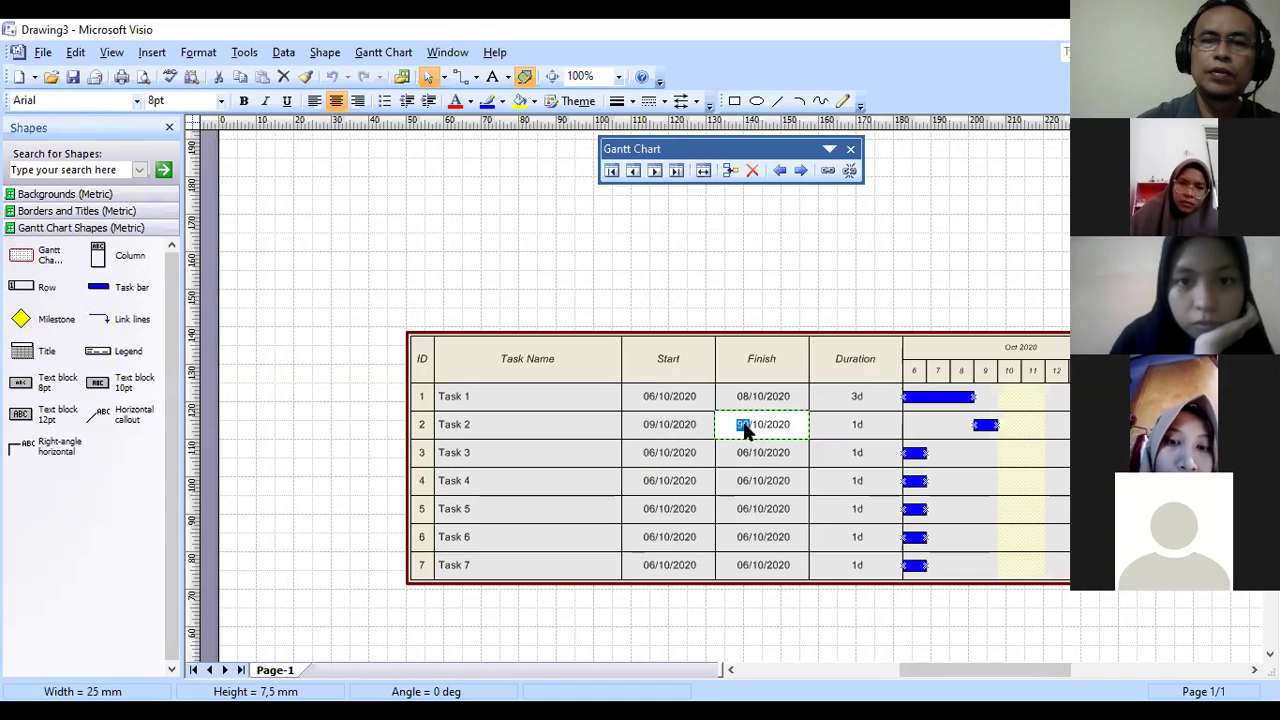
type("10")
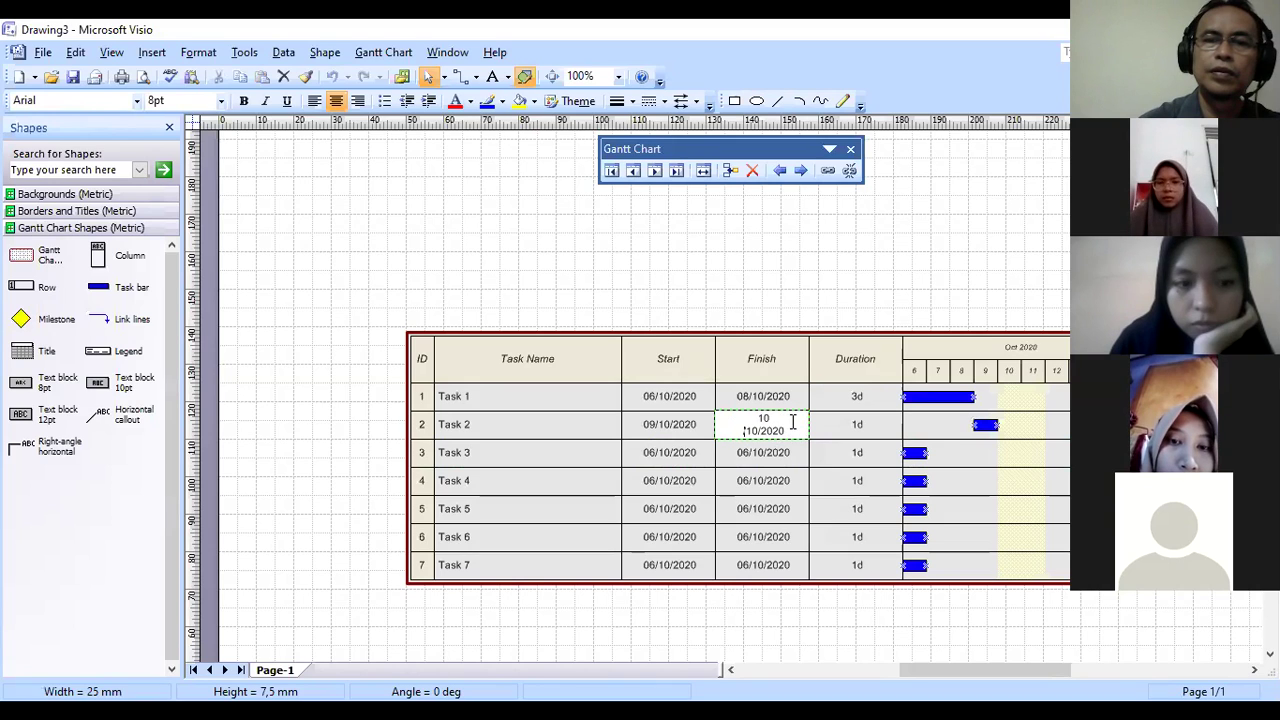
key("BackSpace")
key("BackSpace")
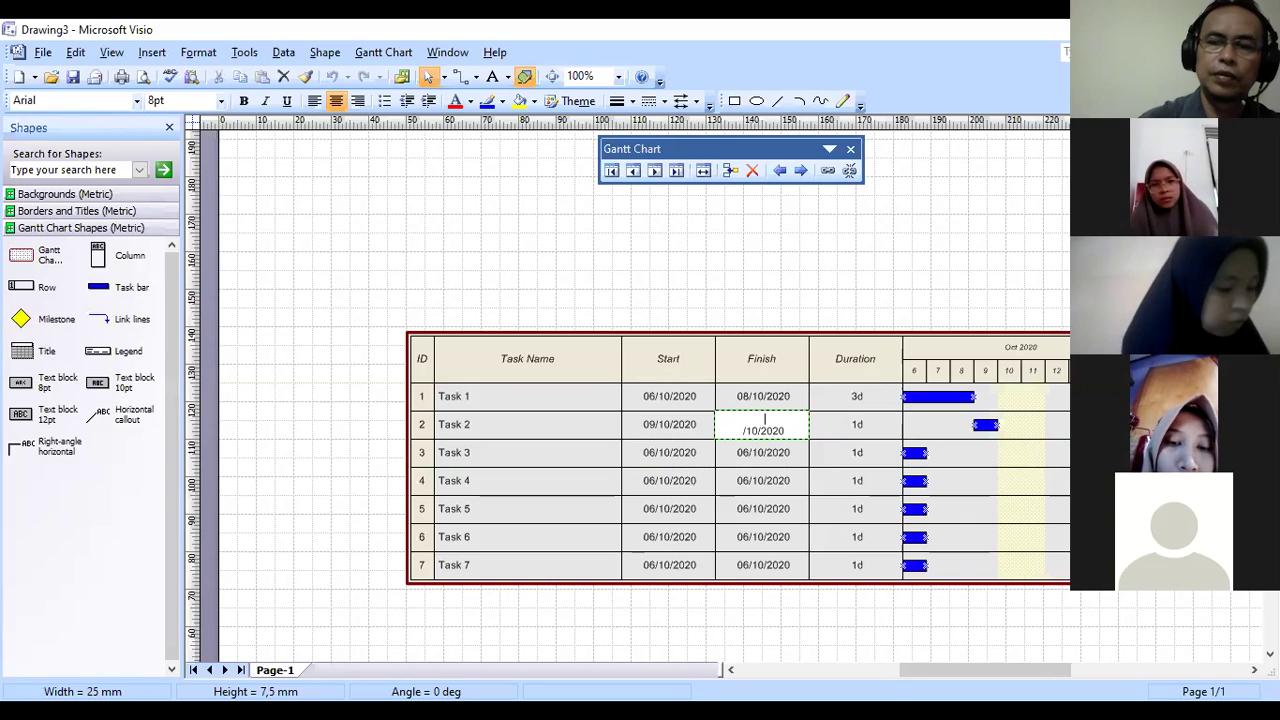
type("09")
left_click(945, 428)
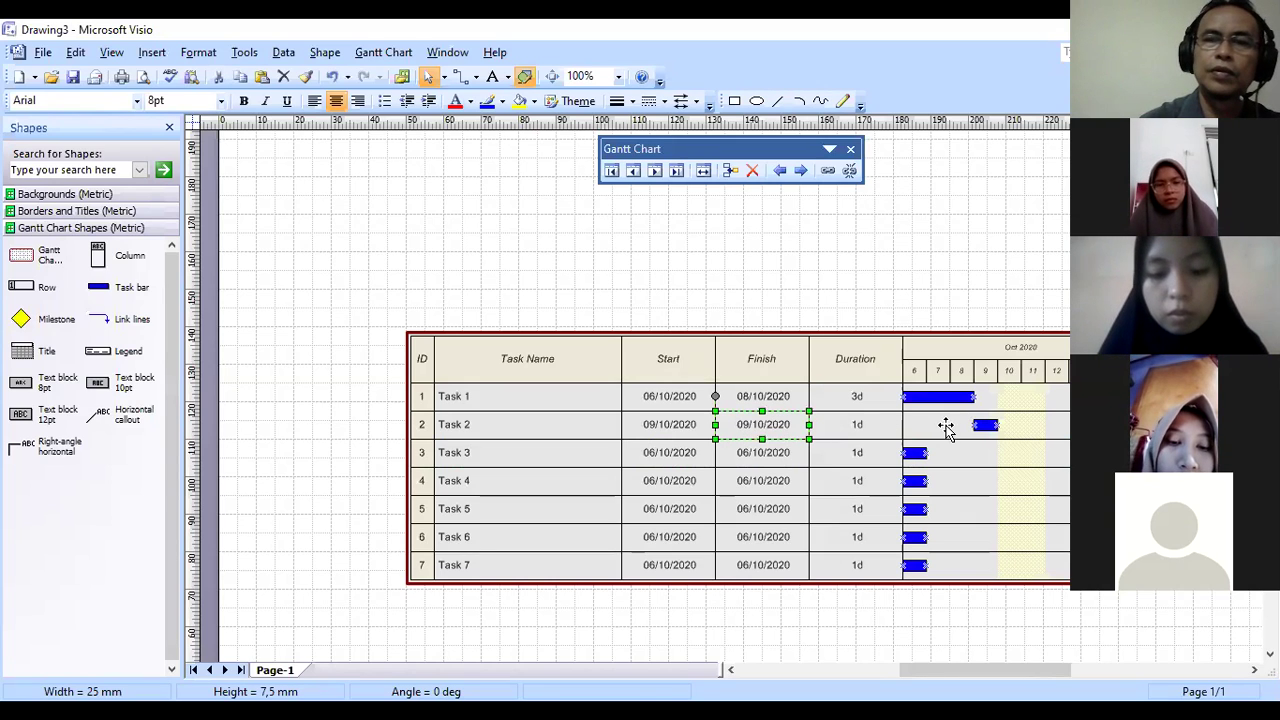
left_click(748, 424)
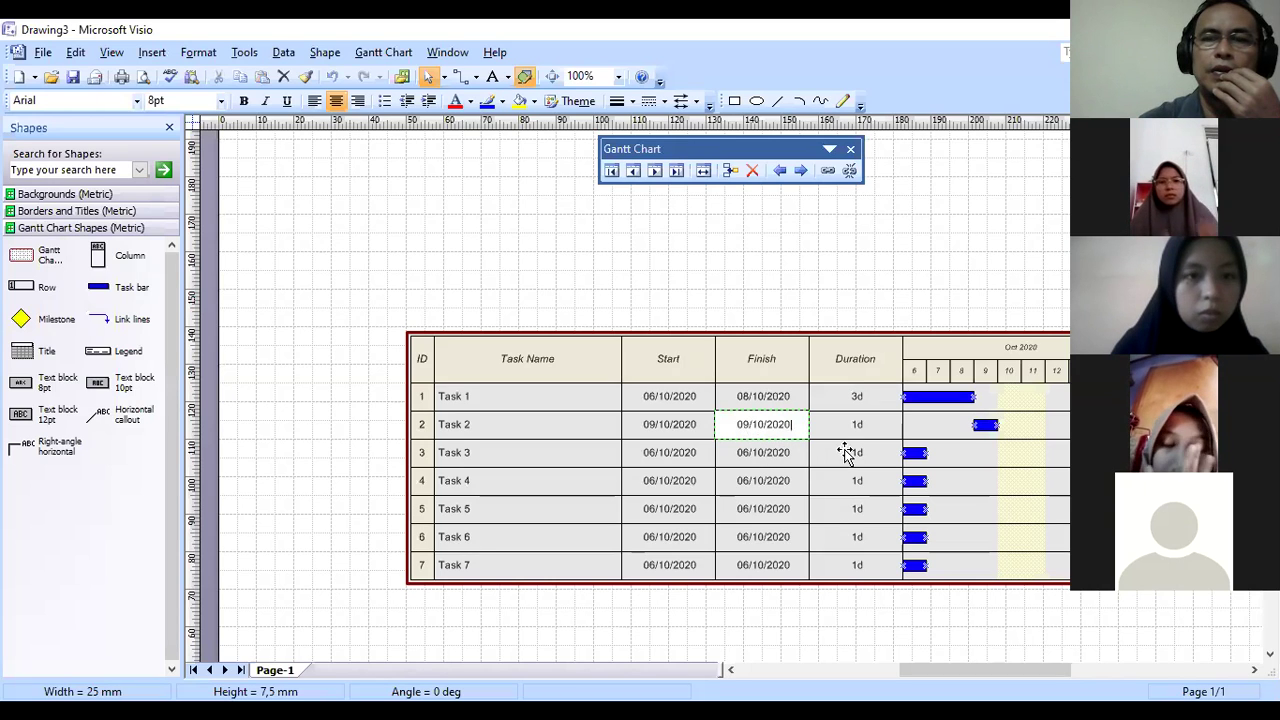
key("Escape")
Step: Set the start date of Task 3 to 10/10/2020
left_click(676, 458)
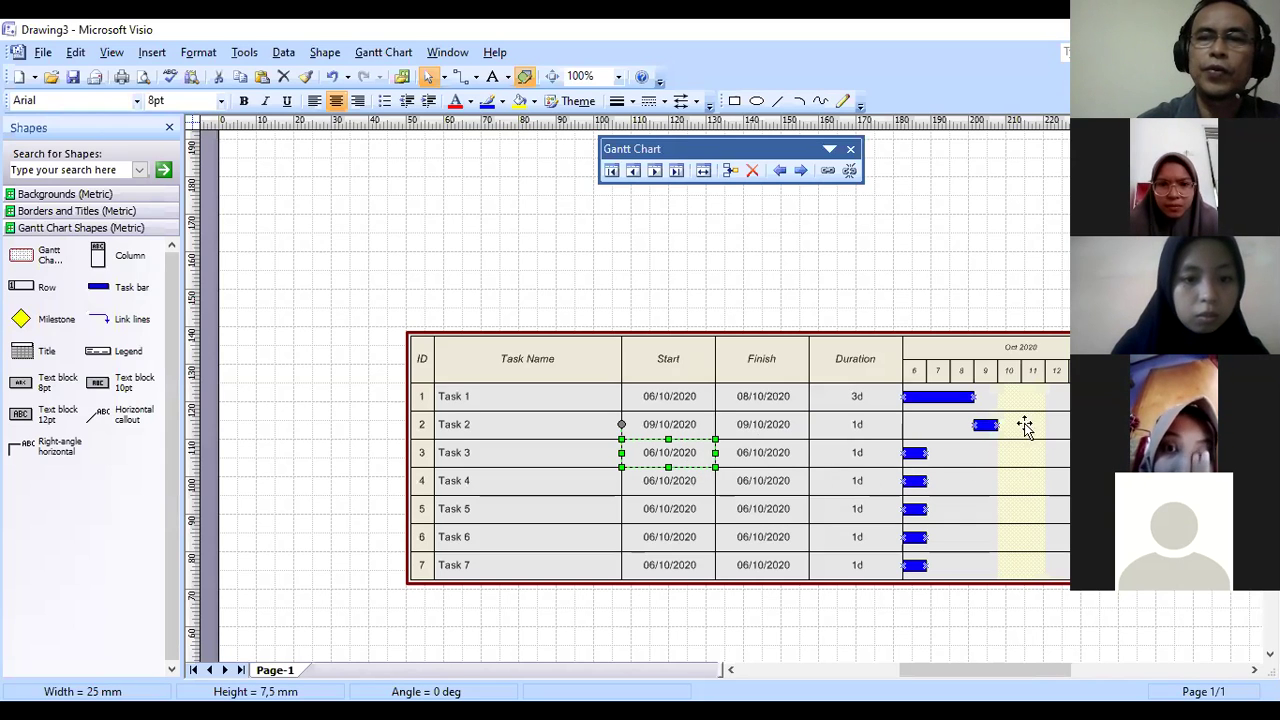
double_click(656, 452)
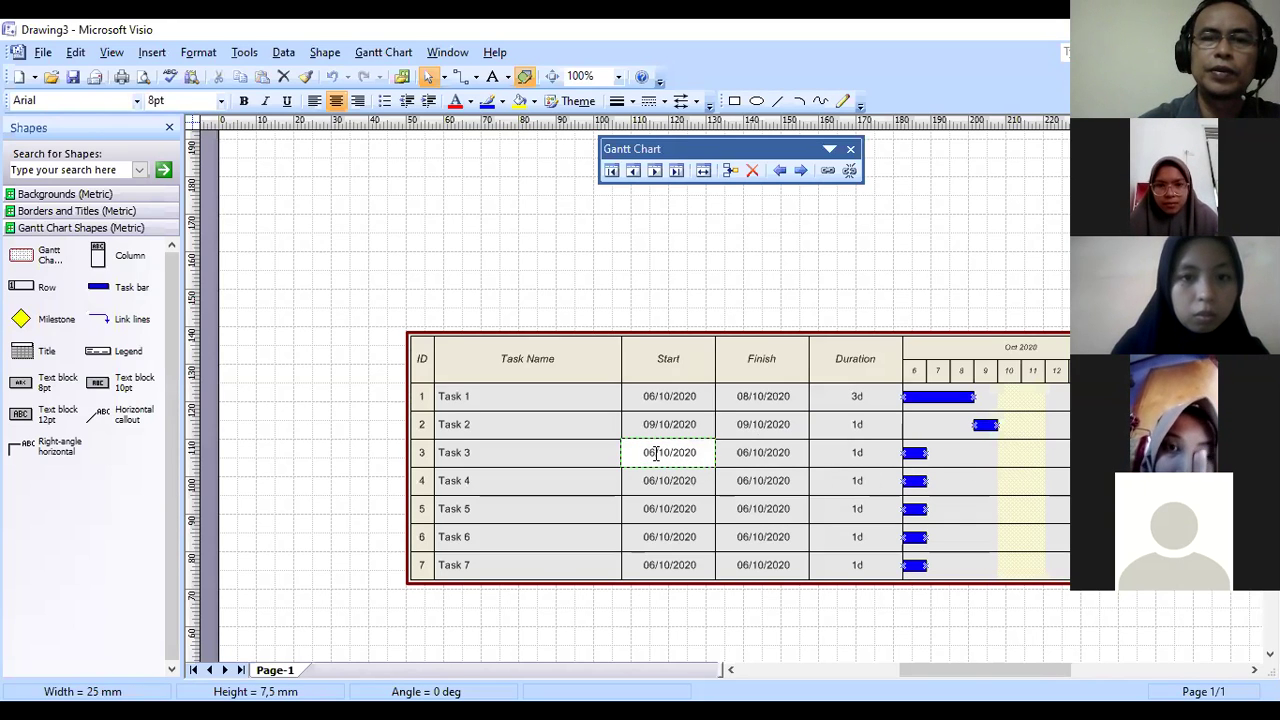
key("BackSpace")
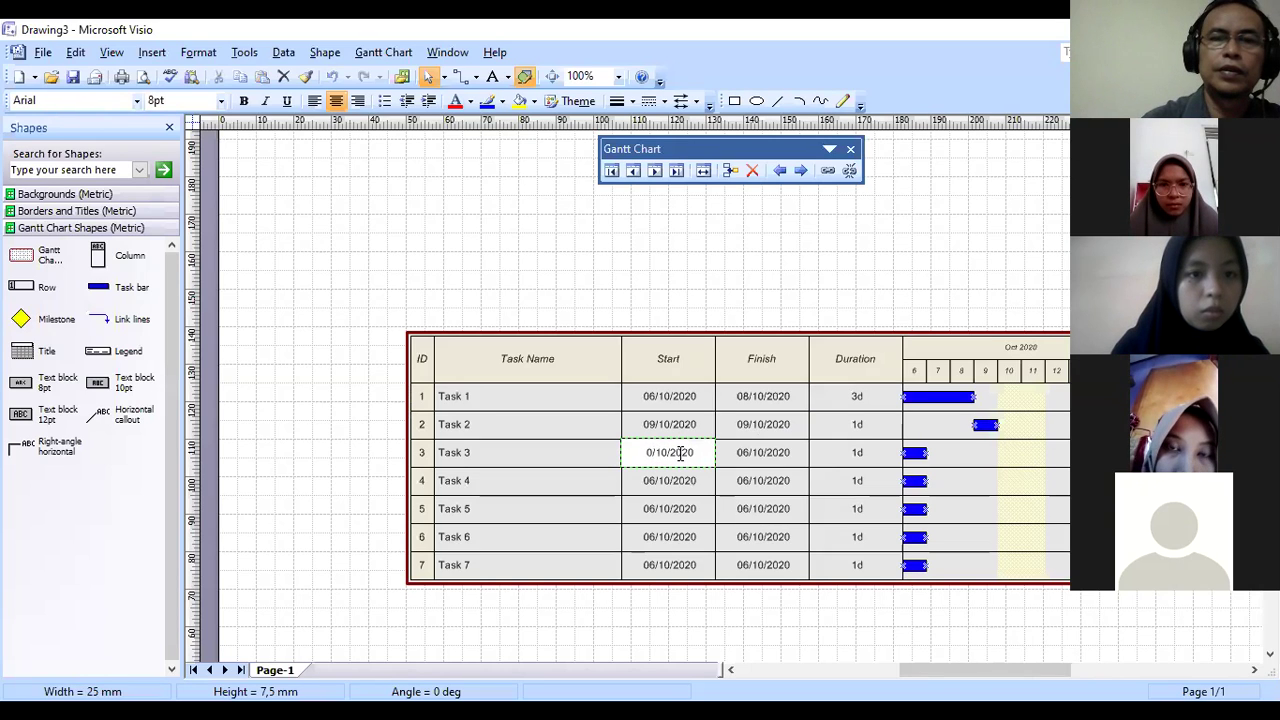
type("0")
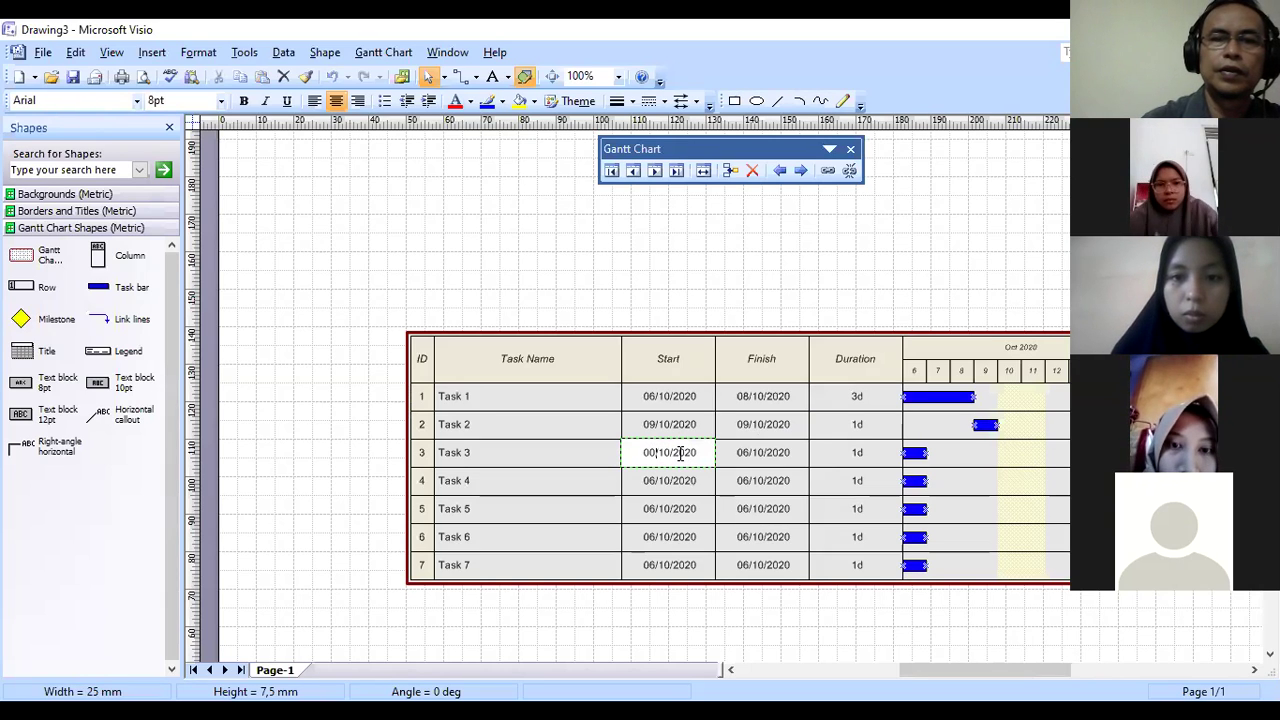
key("BackSpace")
key("BackSpace")
type("10")
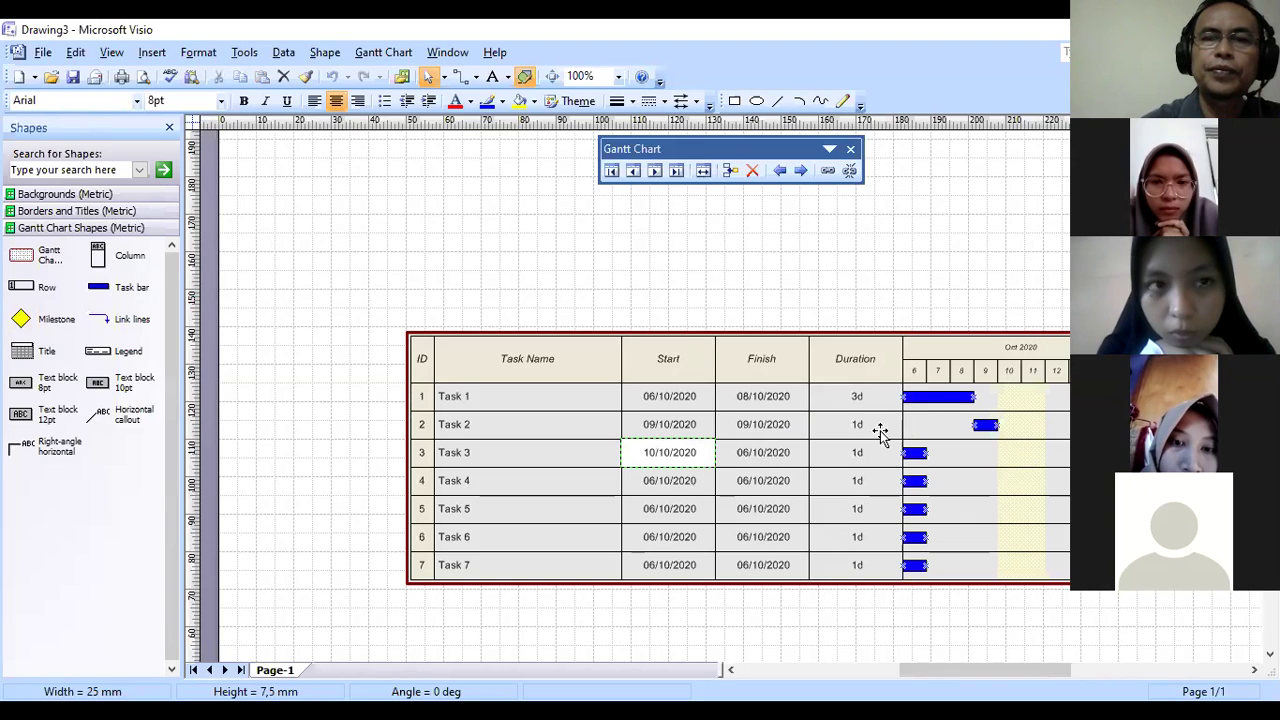
Step: Try once more to change the day of Task 2's finish date to 10
left_click(760, 424)
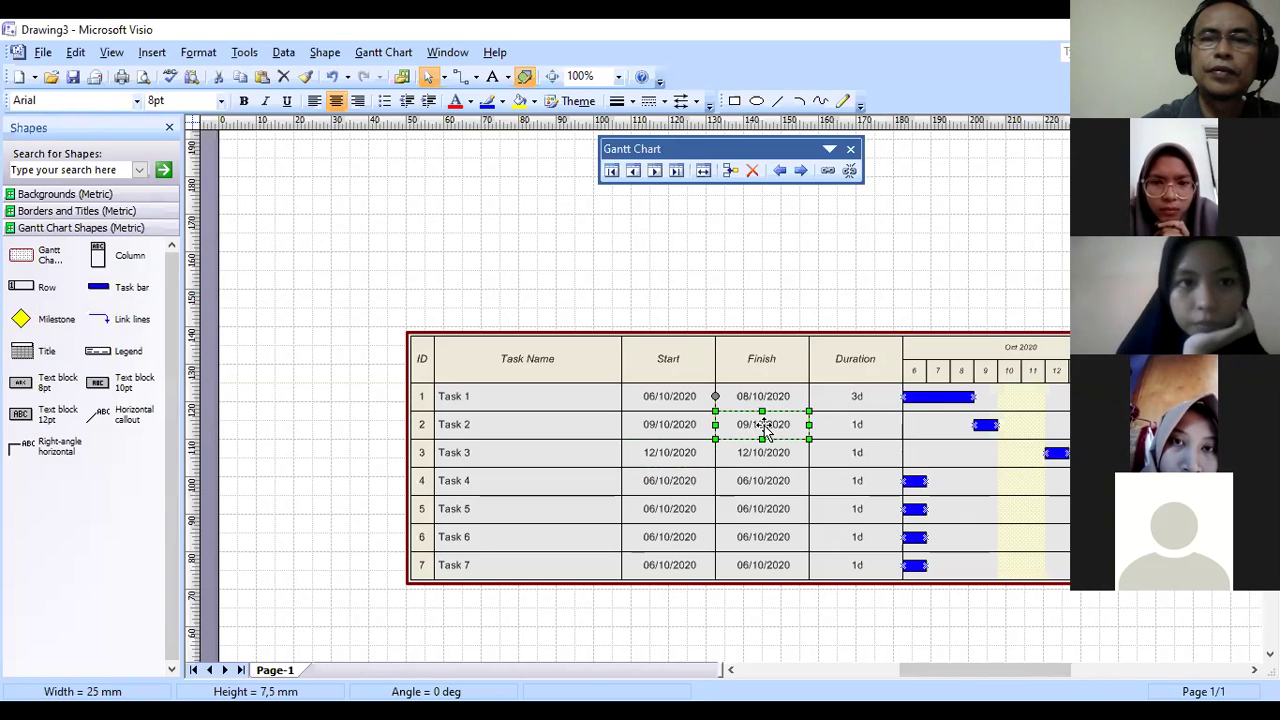
left_click(744, 424)
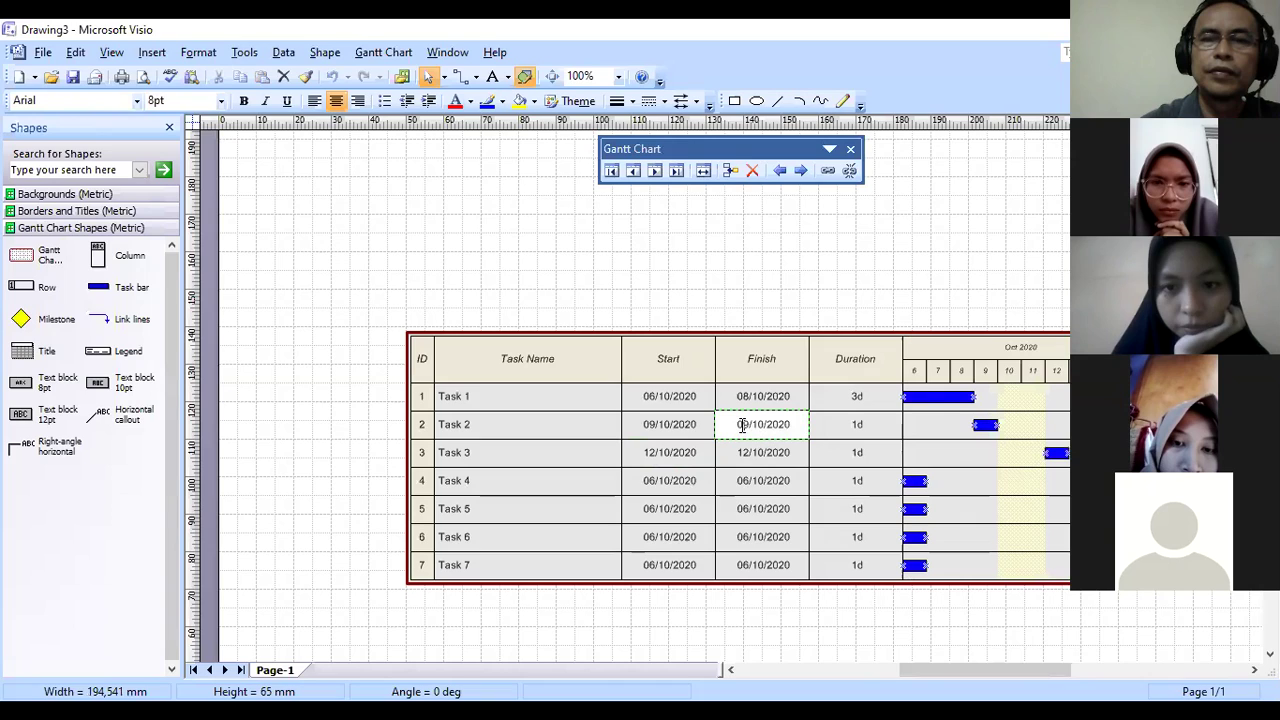
double_click(741, 424)
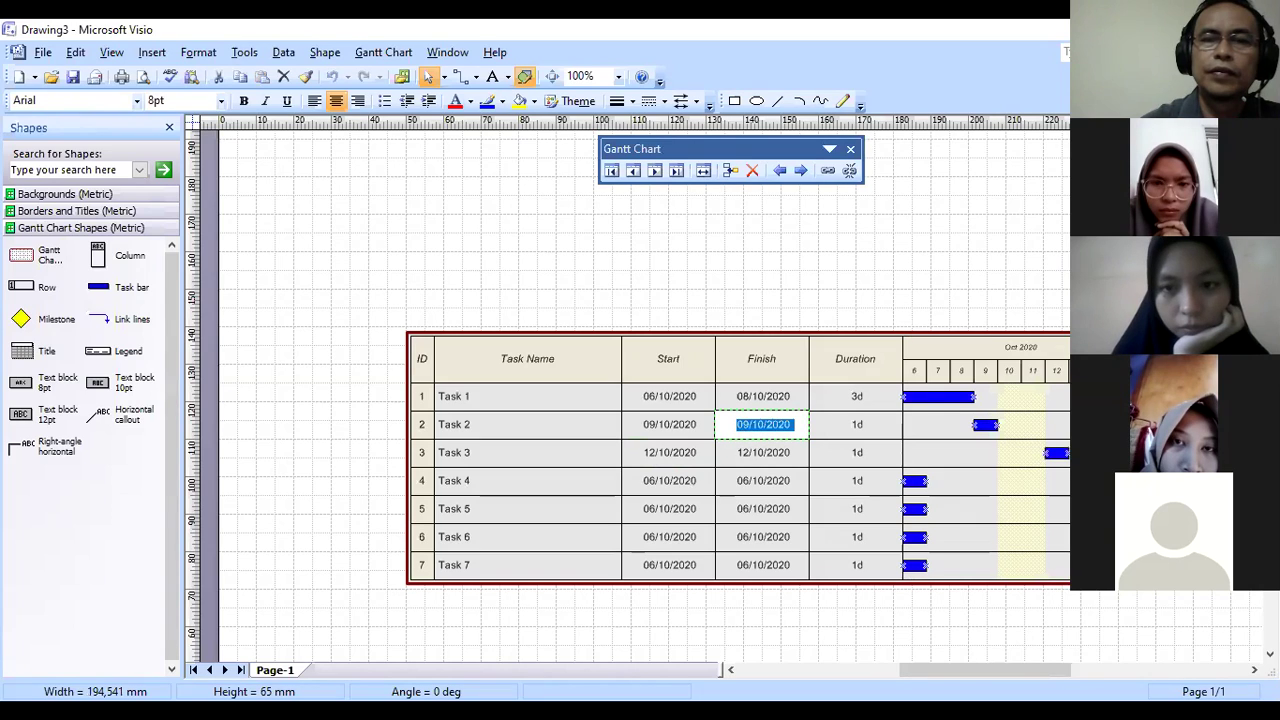
left_click(741, 424)
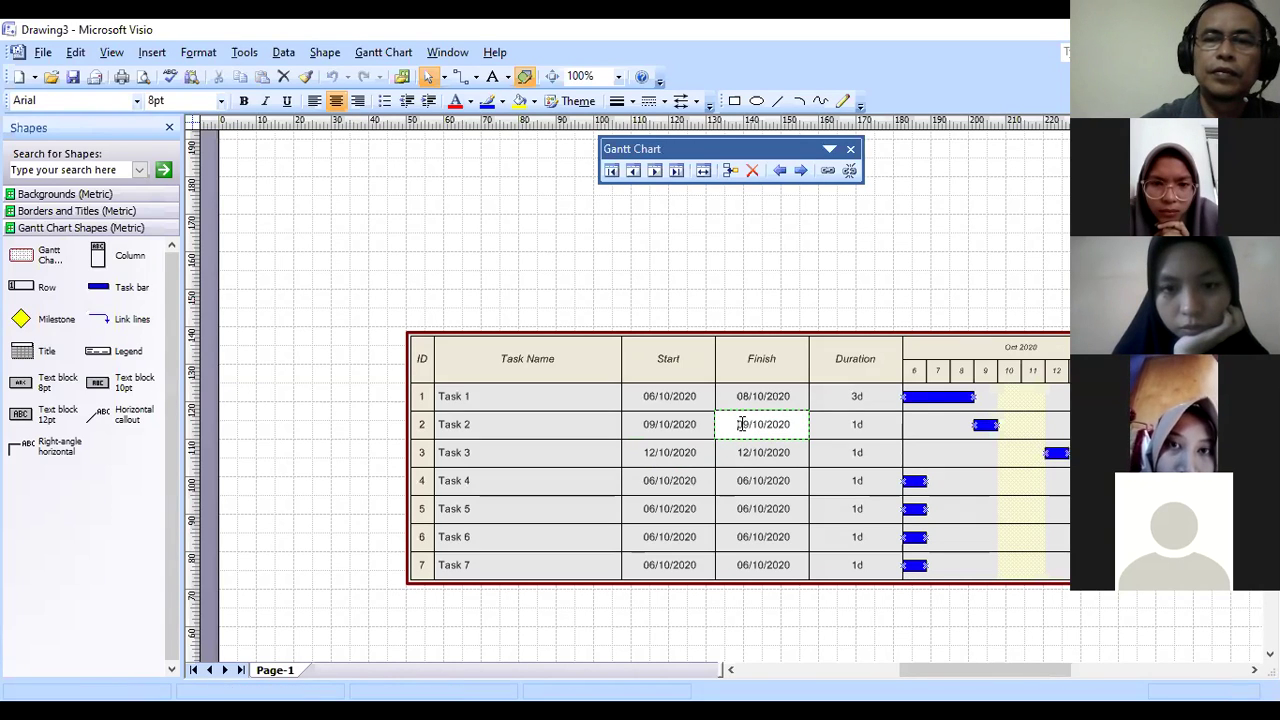
left_click_drag(740, 424, 750, 427)
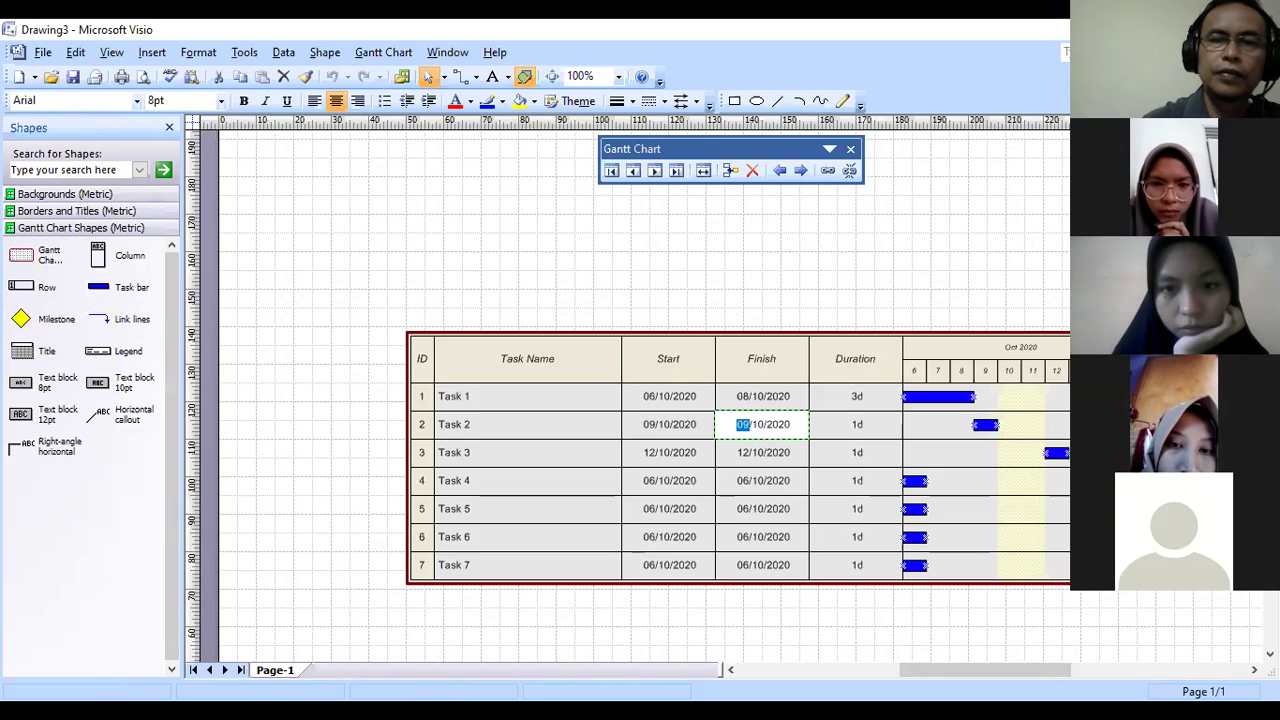
type("10")
Step: Set the duration of Task 2 to 2 days
left_click(860, 425)
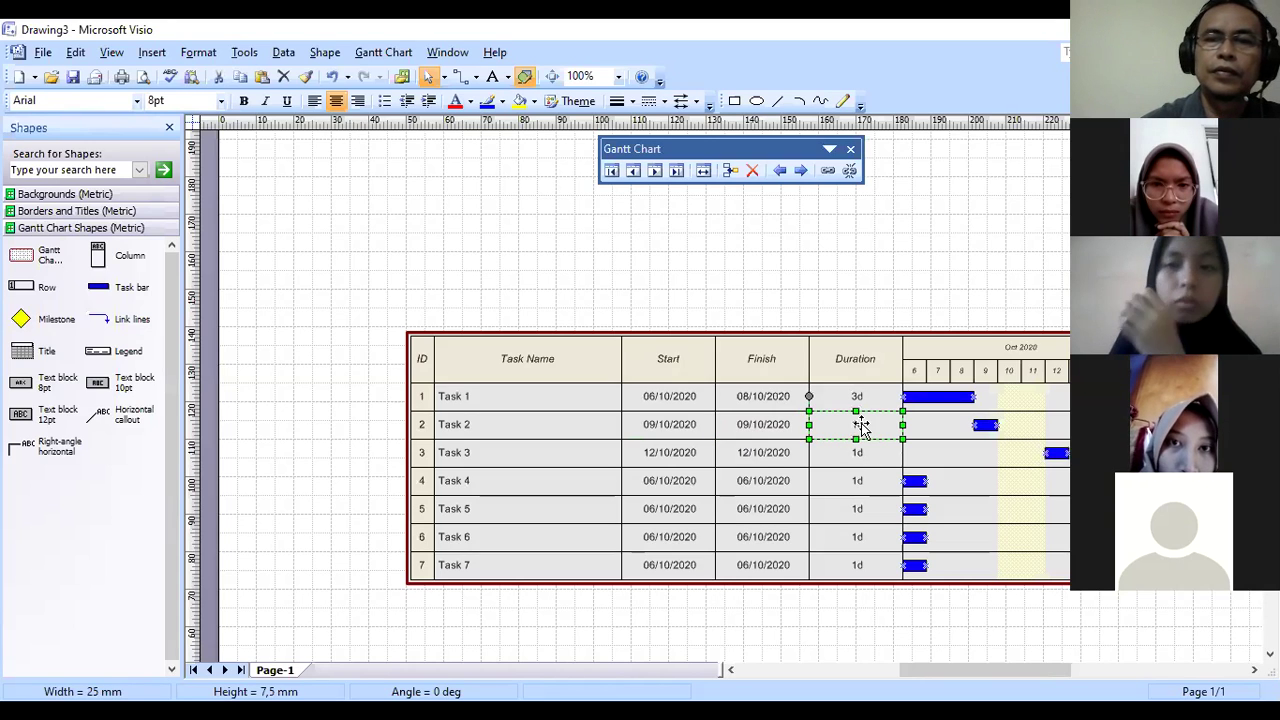
type("2")
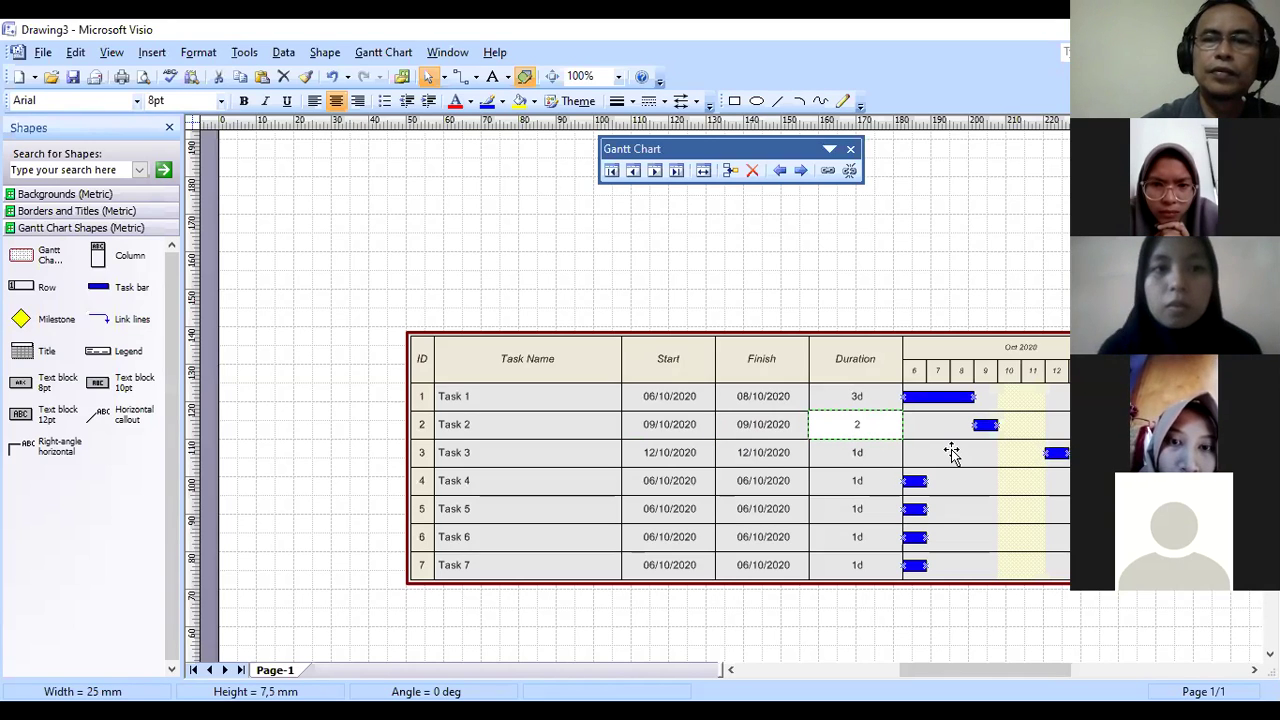
left_click(855, 447)
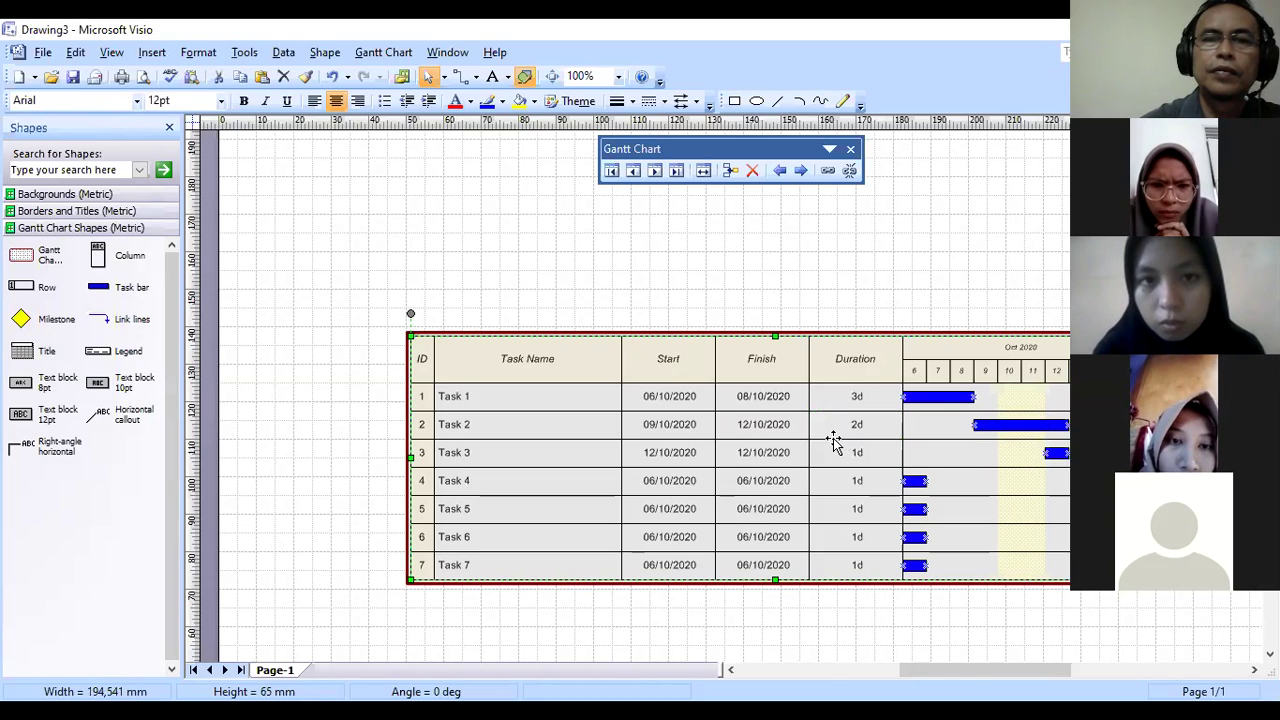
Step: Change the day in Task 2's finish date so that it reads 10/10/2020
left_click(760, 395)
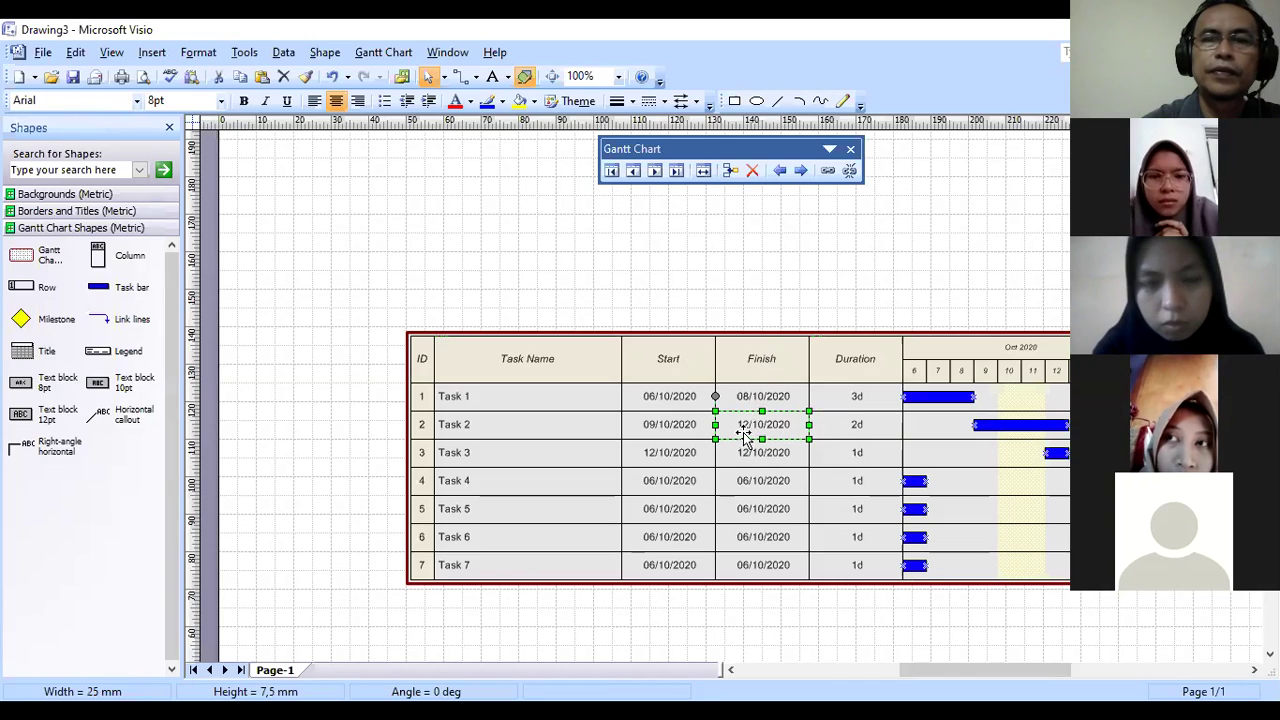
left_click(748, 425)
left_click(748, 425)
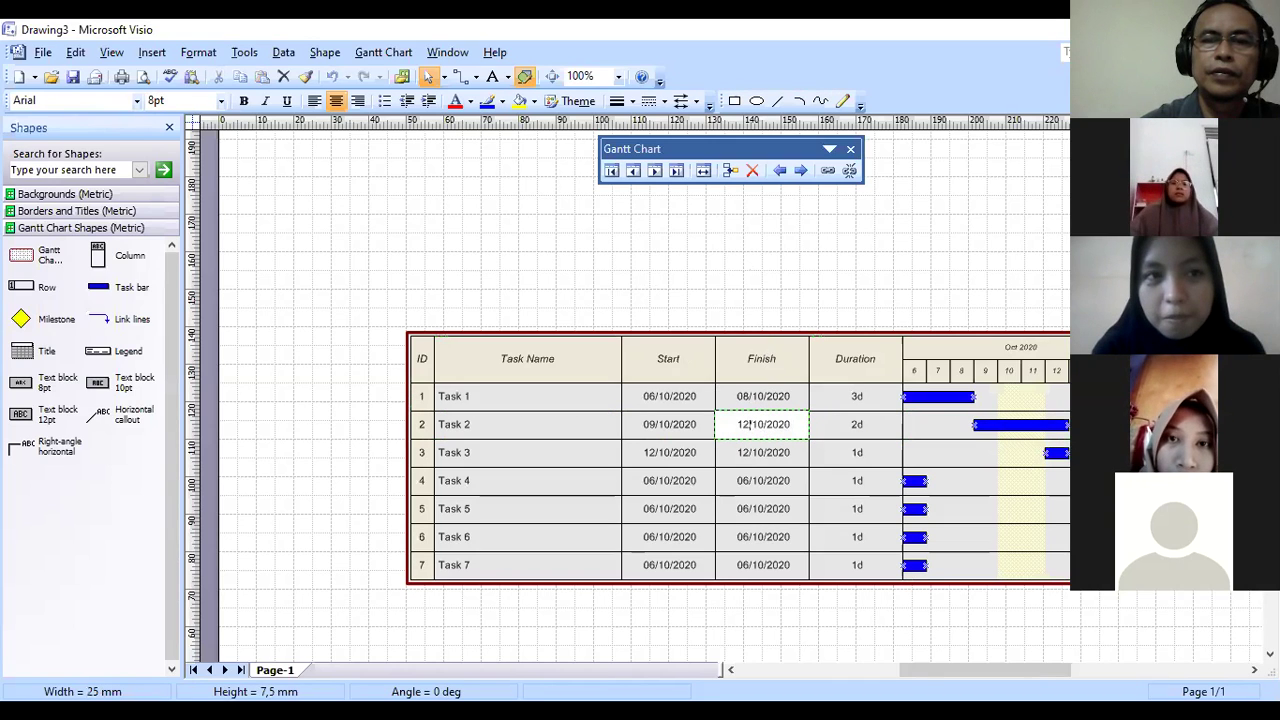
key("BackSpace")
type("0")
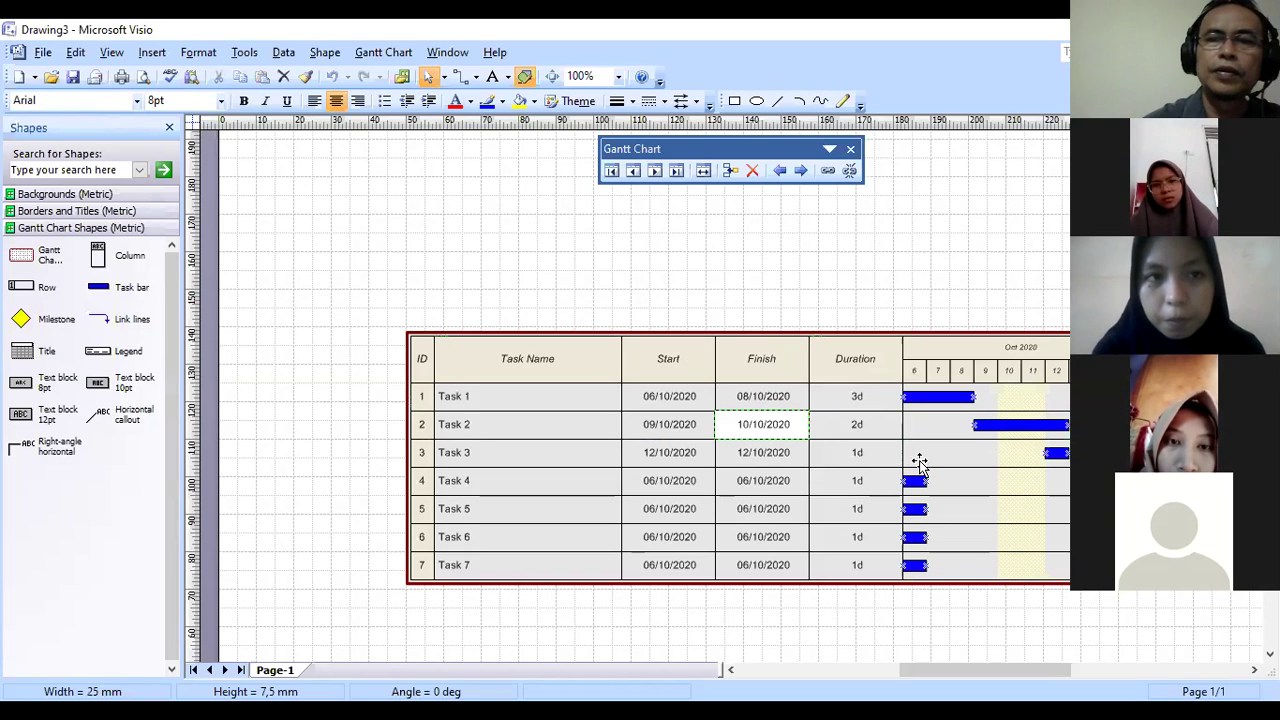
left_click(770, 452)
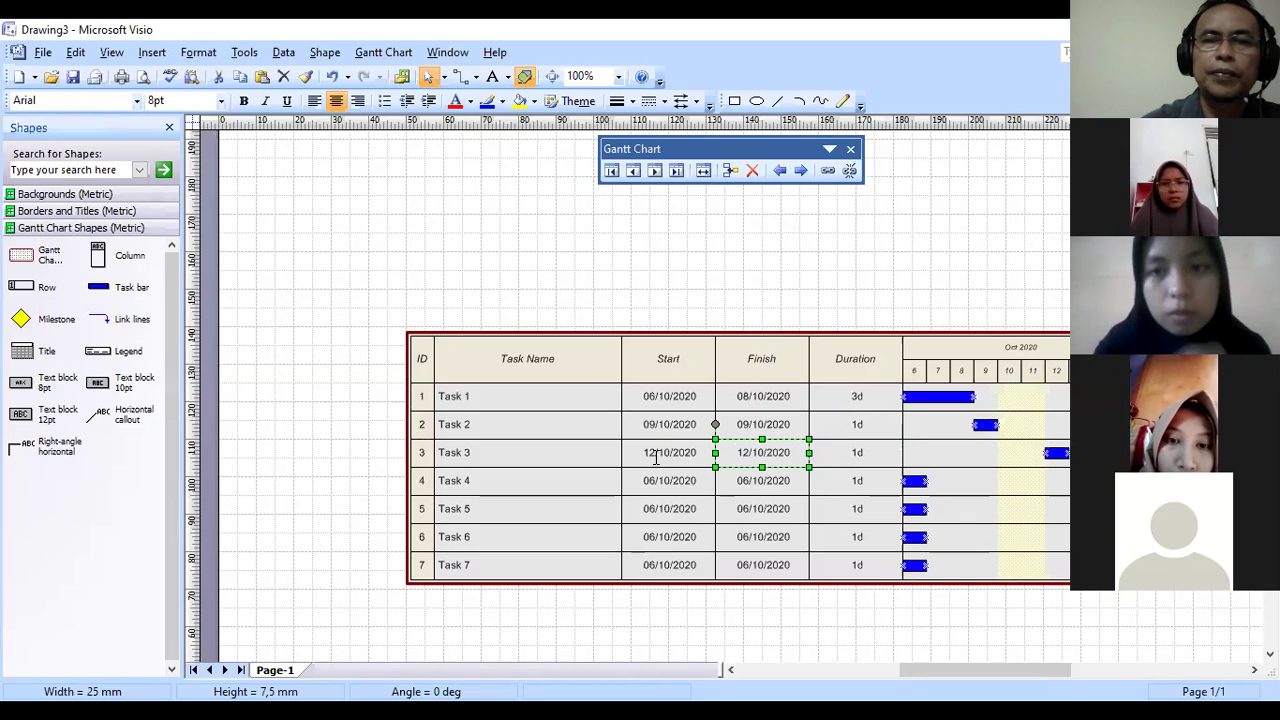
Step: Try to change Task 3's start date to 10/10/2020
left_click(655, 457)
key("BackSpace")
type("0")
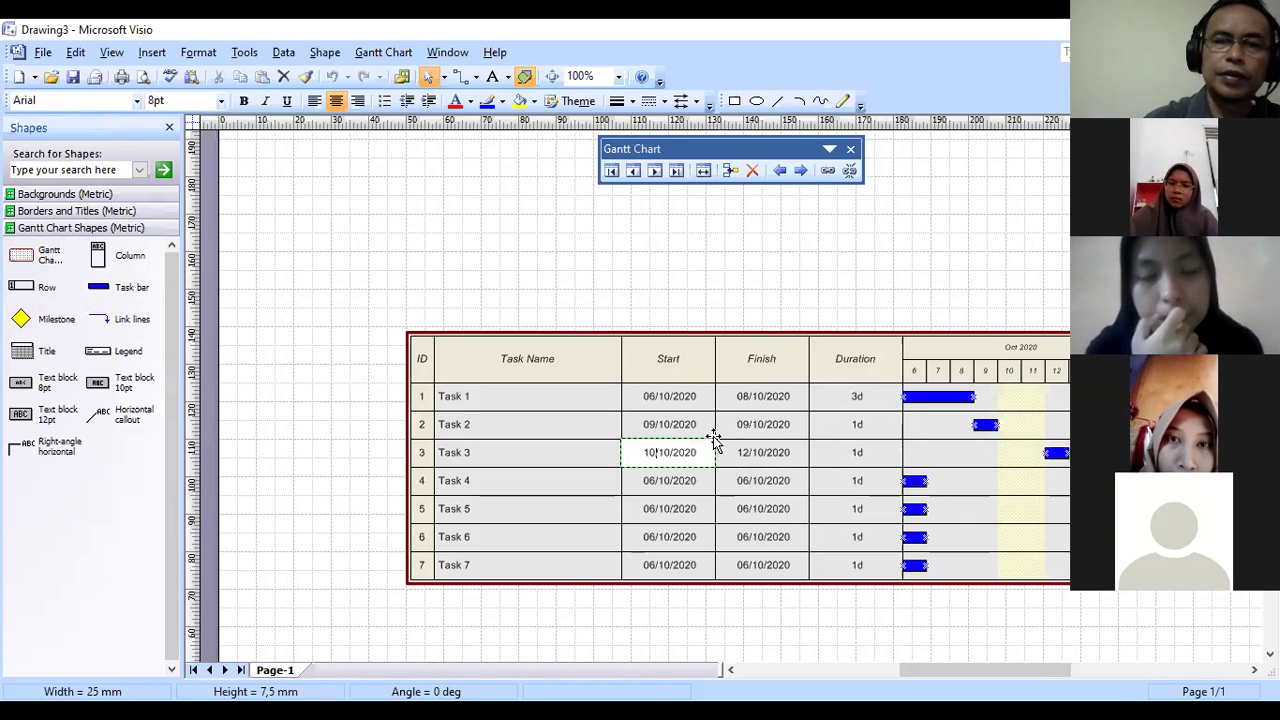
left_click(755, 457)
left_click(760, 460)
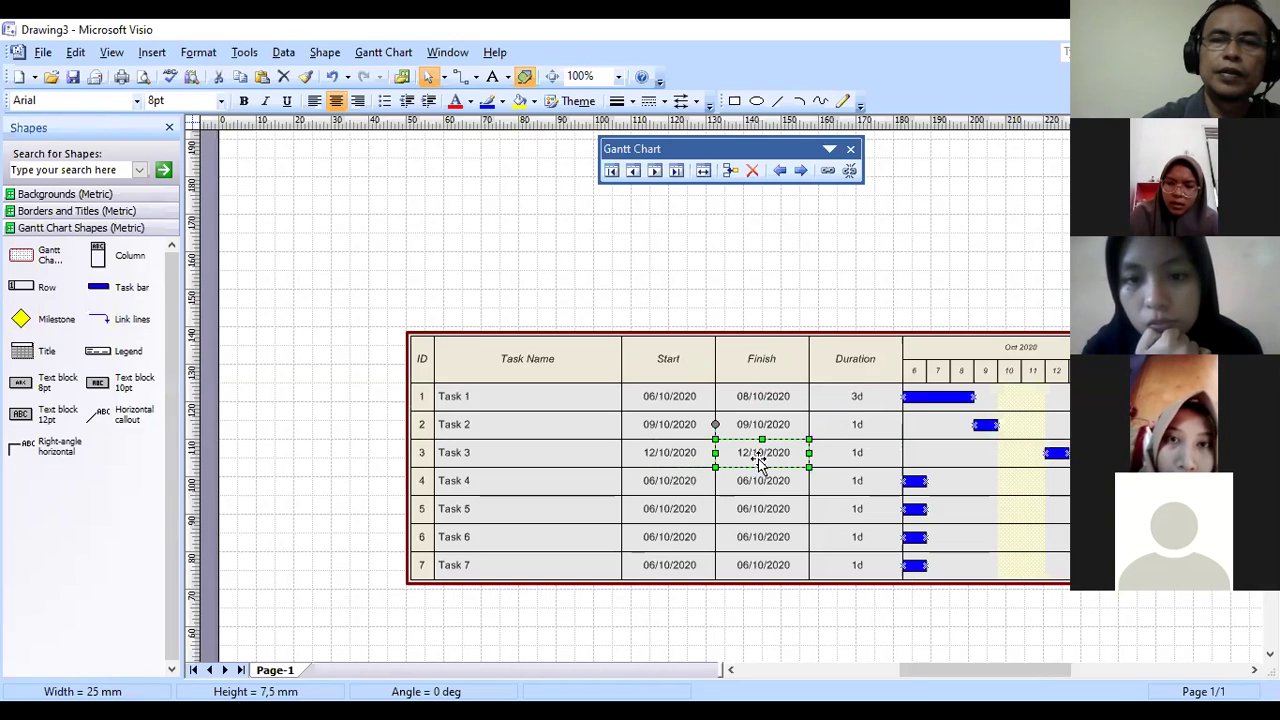
left_click(745, 455)
left_click(748, 455)
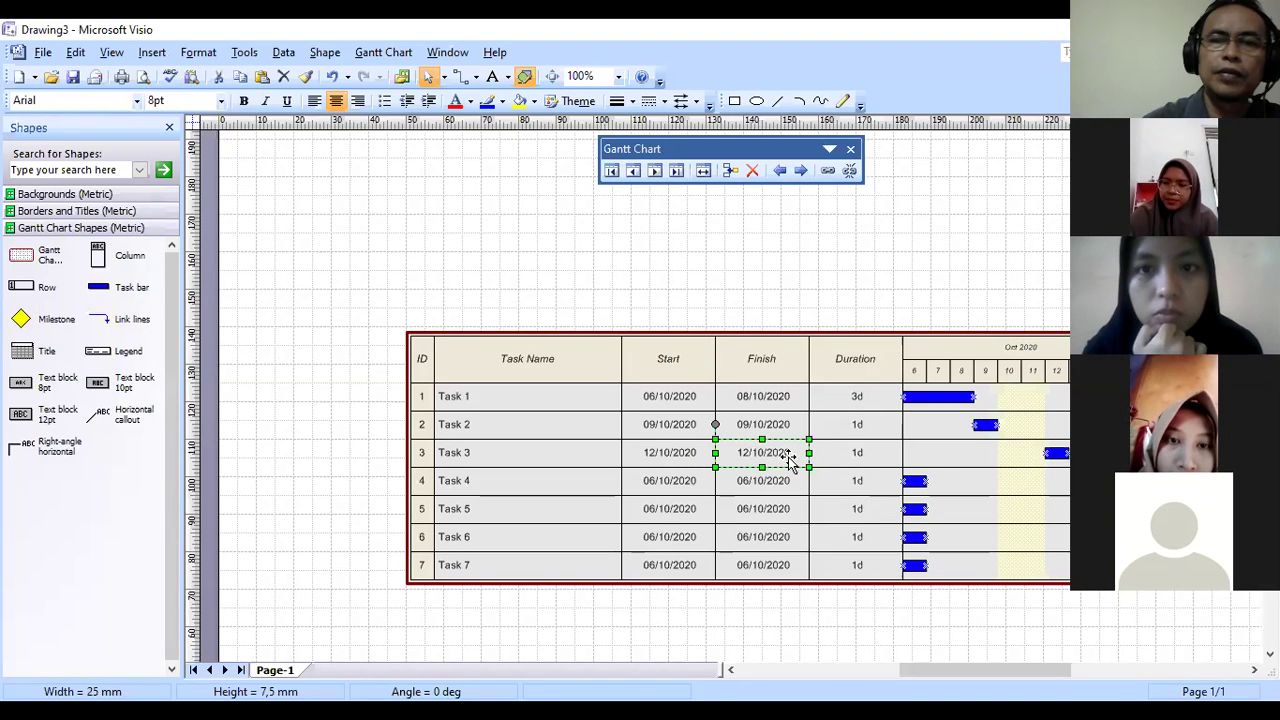
Step: Set the duration of Task 3 to 2 days
left_click(857, 462)
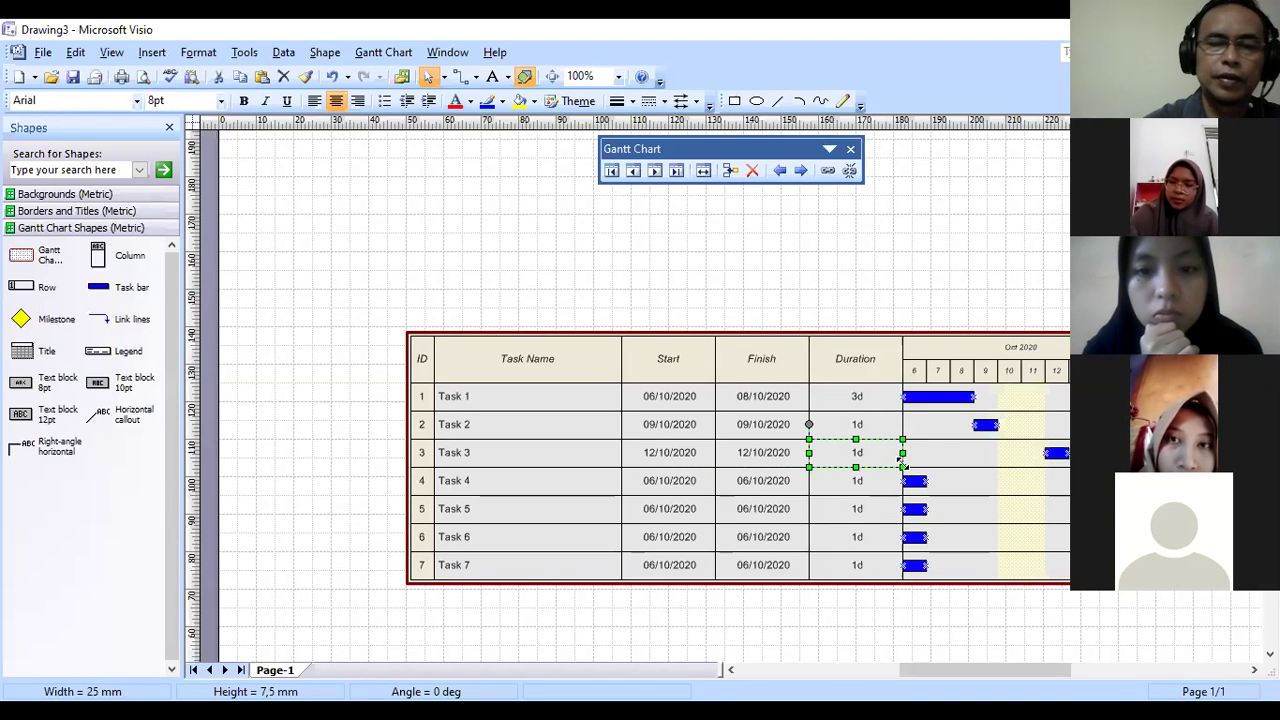
type("2")
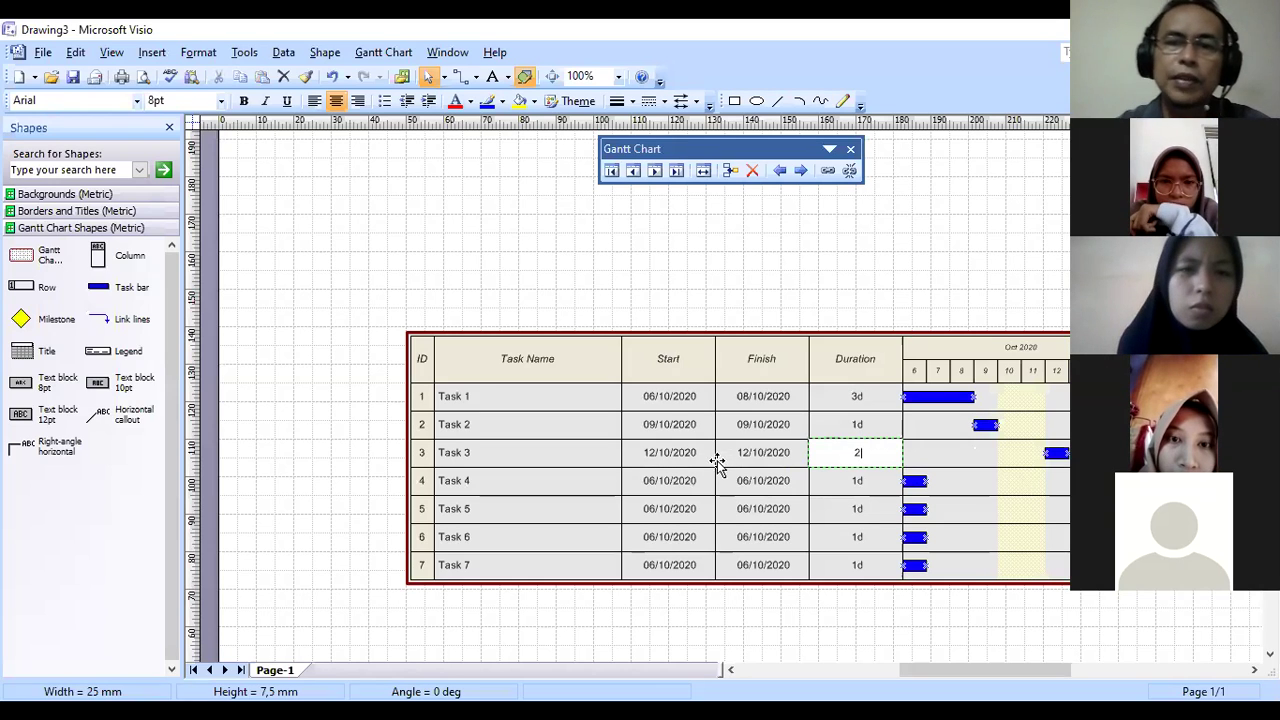
left_click(673, 484)
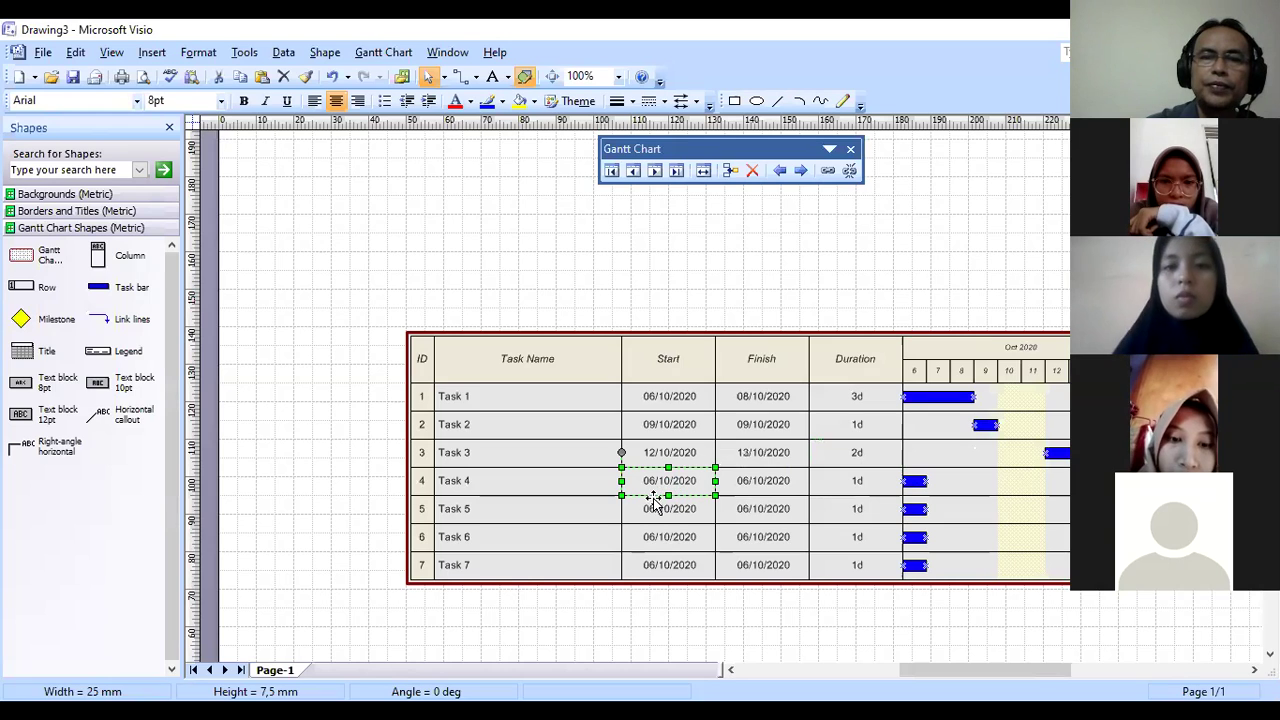
Step: Set Task 4's start date to 14/10/2020 and its finish date to 16/10/2020
double_click(652, 485)
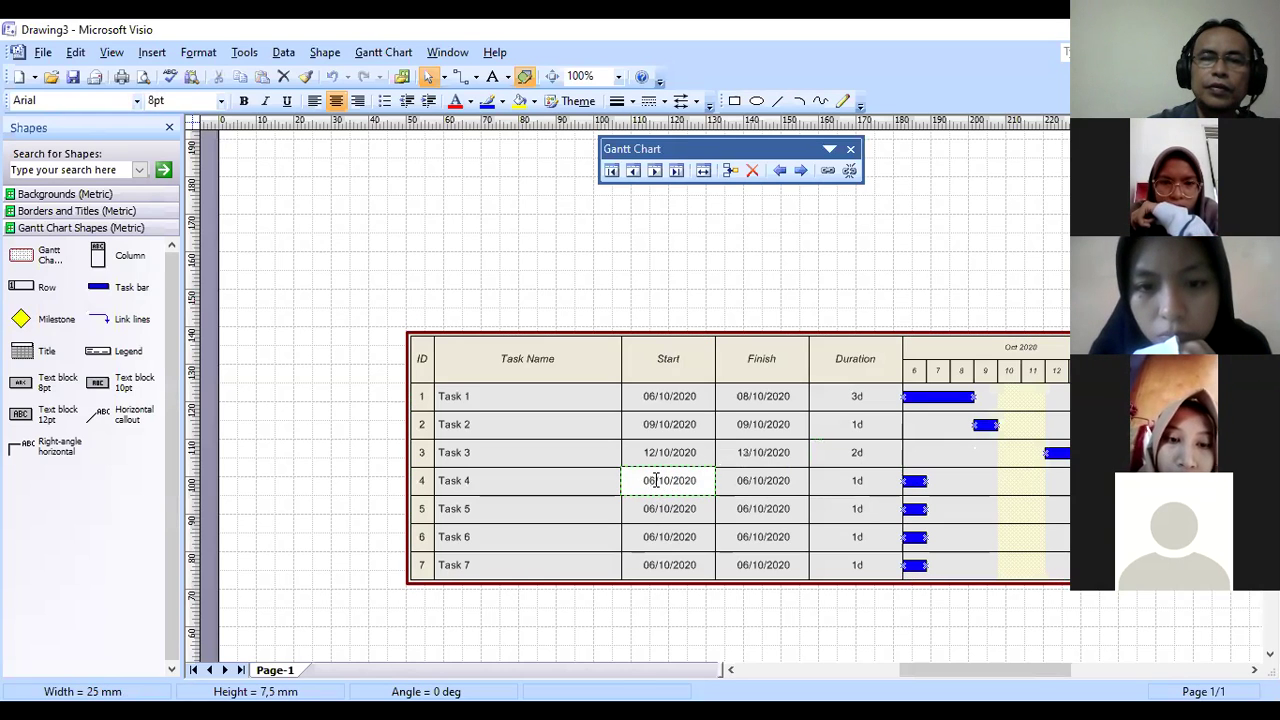
left_click_drag(656, 480, 626, 480)
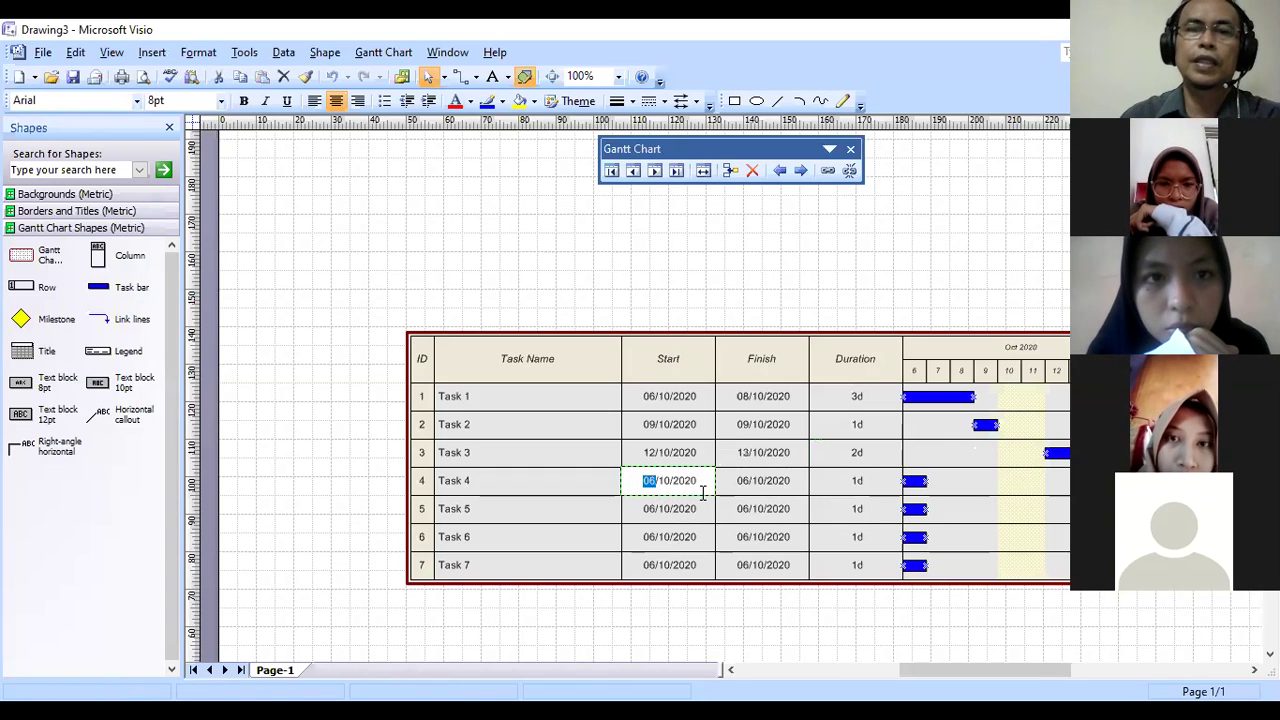
type("14")
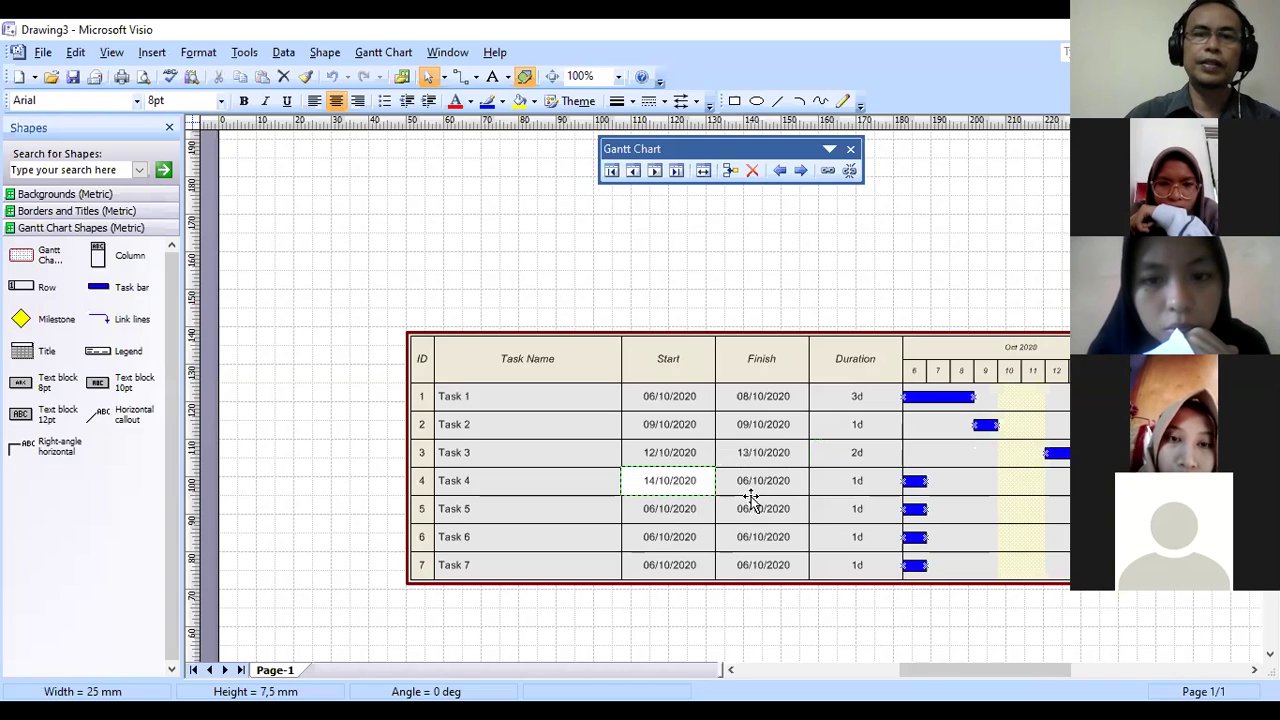
left_click(740, 483)
left_click(748, 481)
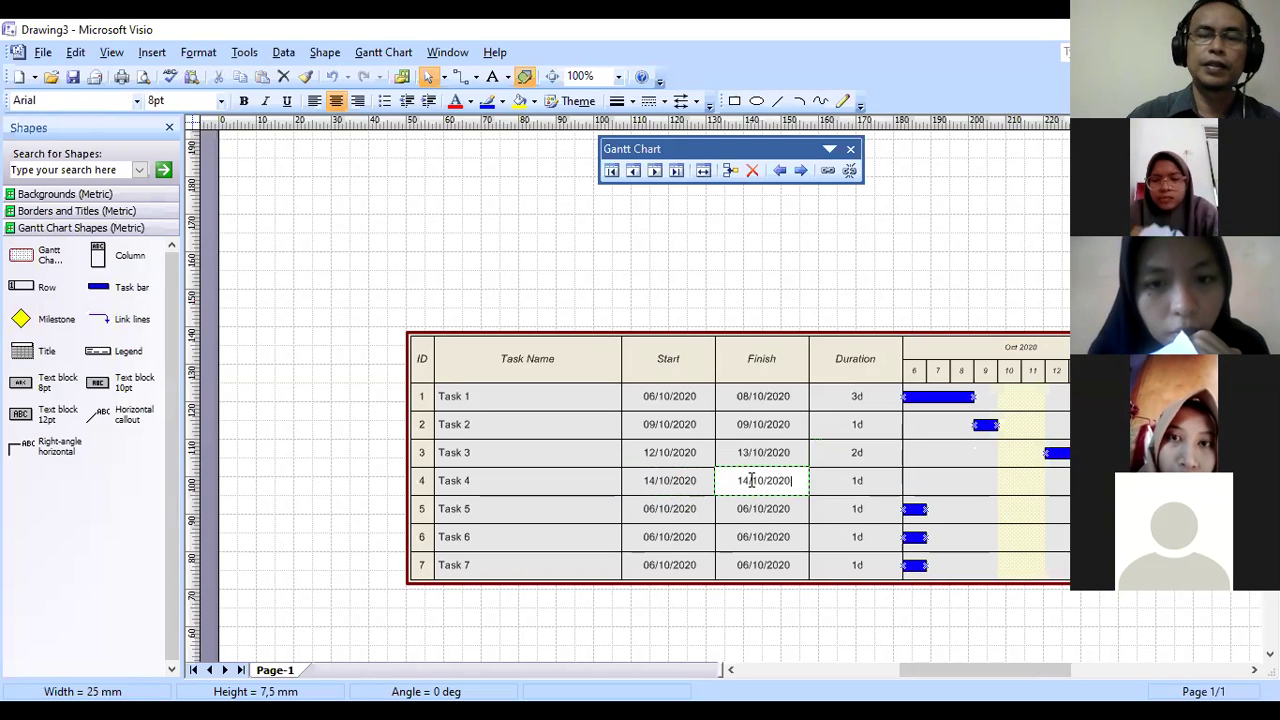
key("BackSpace")
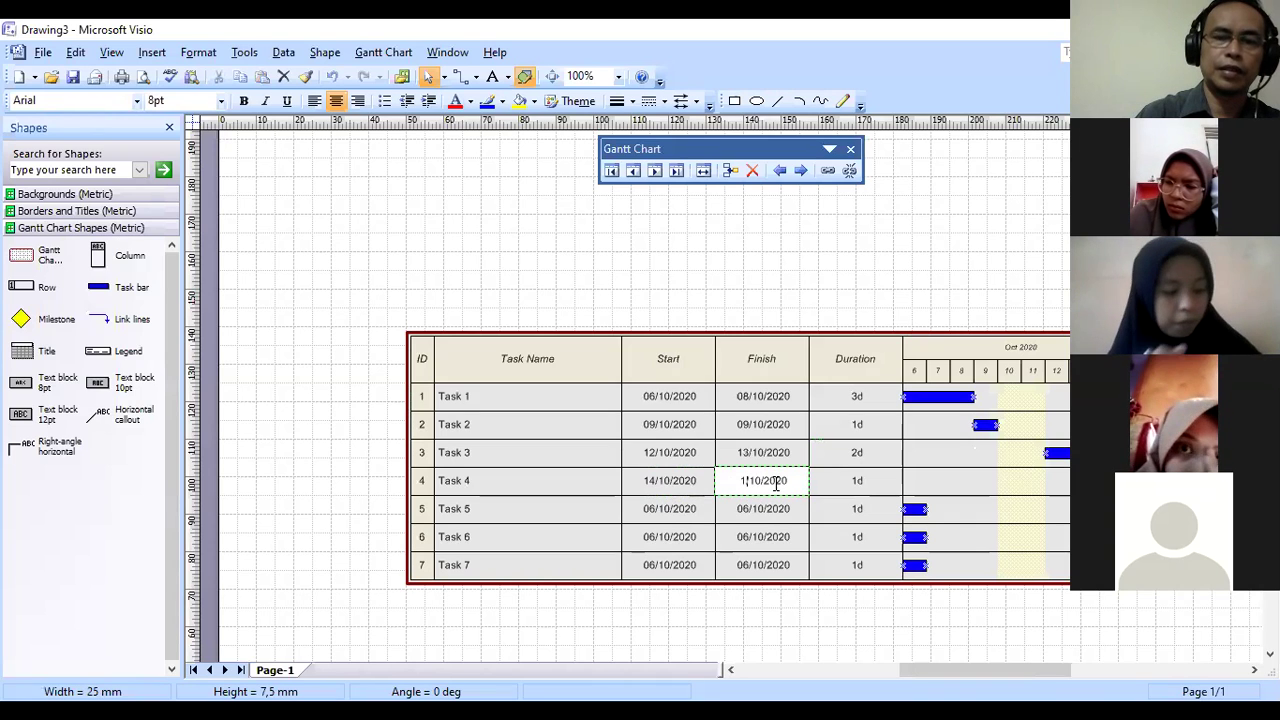
type("6")
left_click(933, 474)
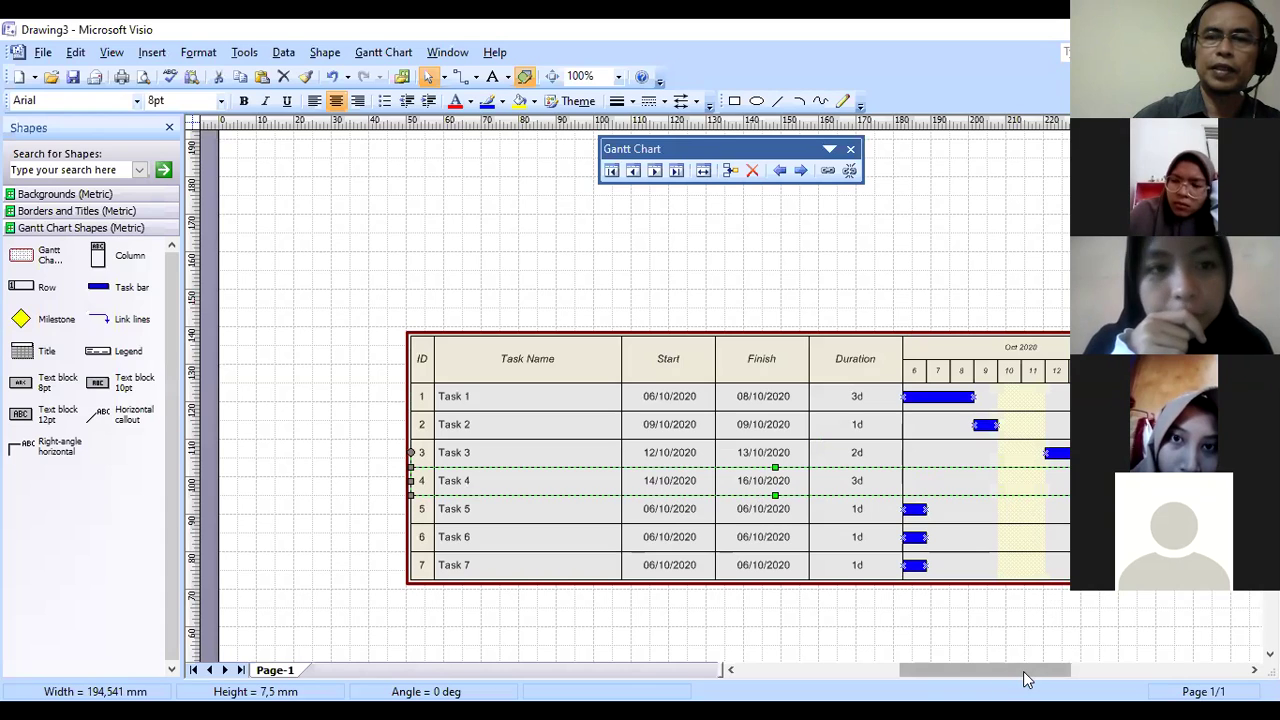
Step: Rename Task 1 as "planning" and Task 2 as "analisis" in the Gantt chart
scroll(851, 343, "right", 2)
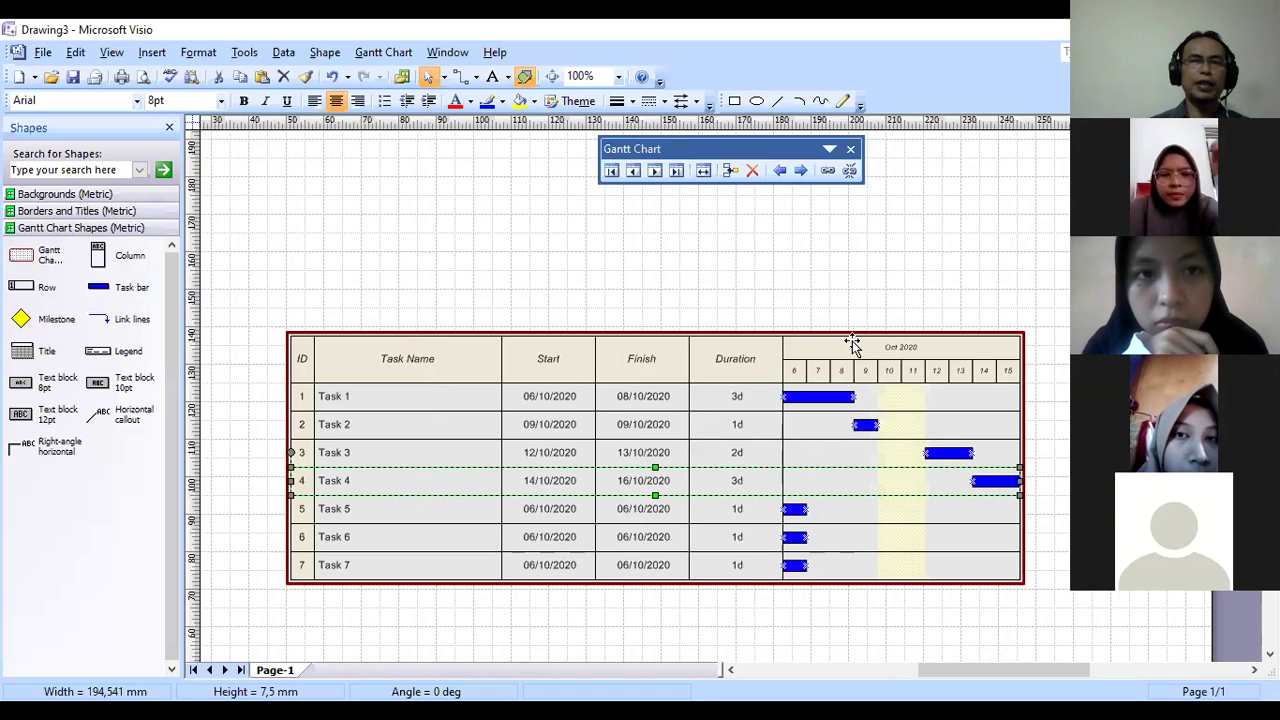
left_click(365, 450)
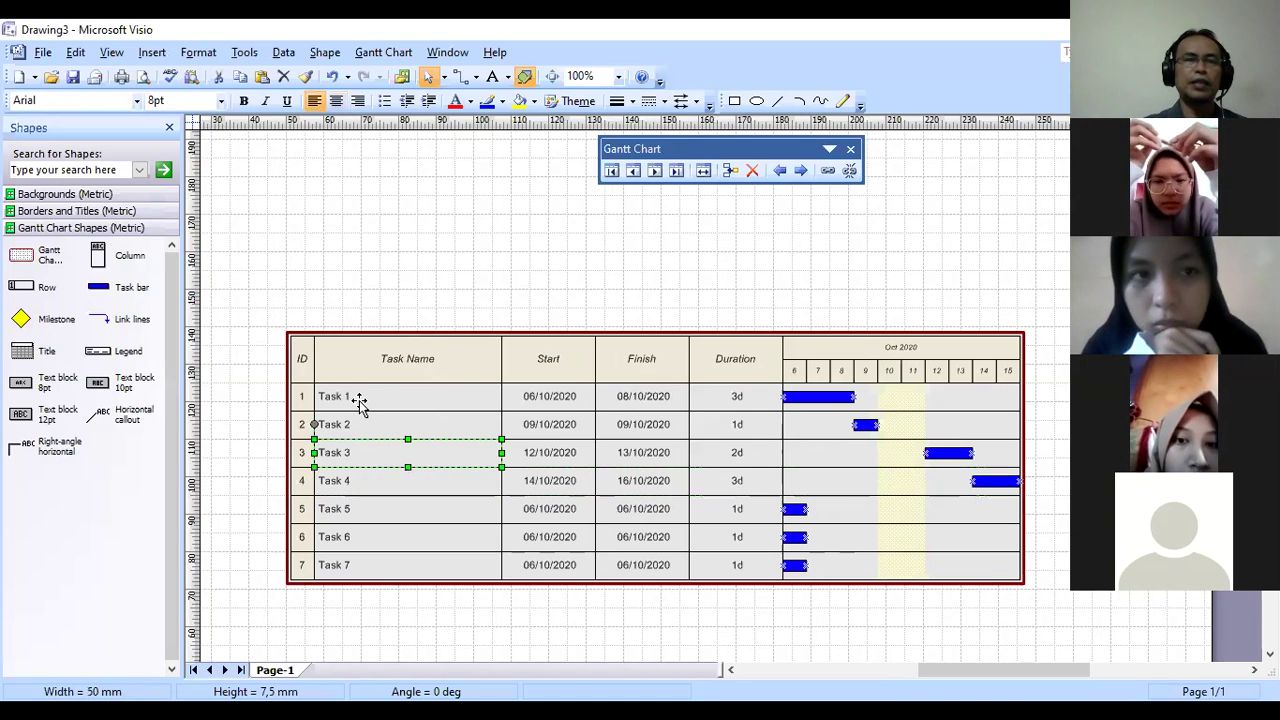
double_click(358, 398)
key("ctrl+a")
type("plann")
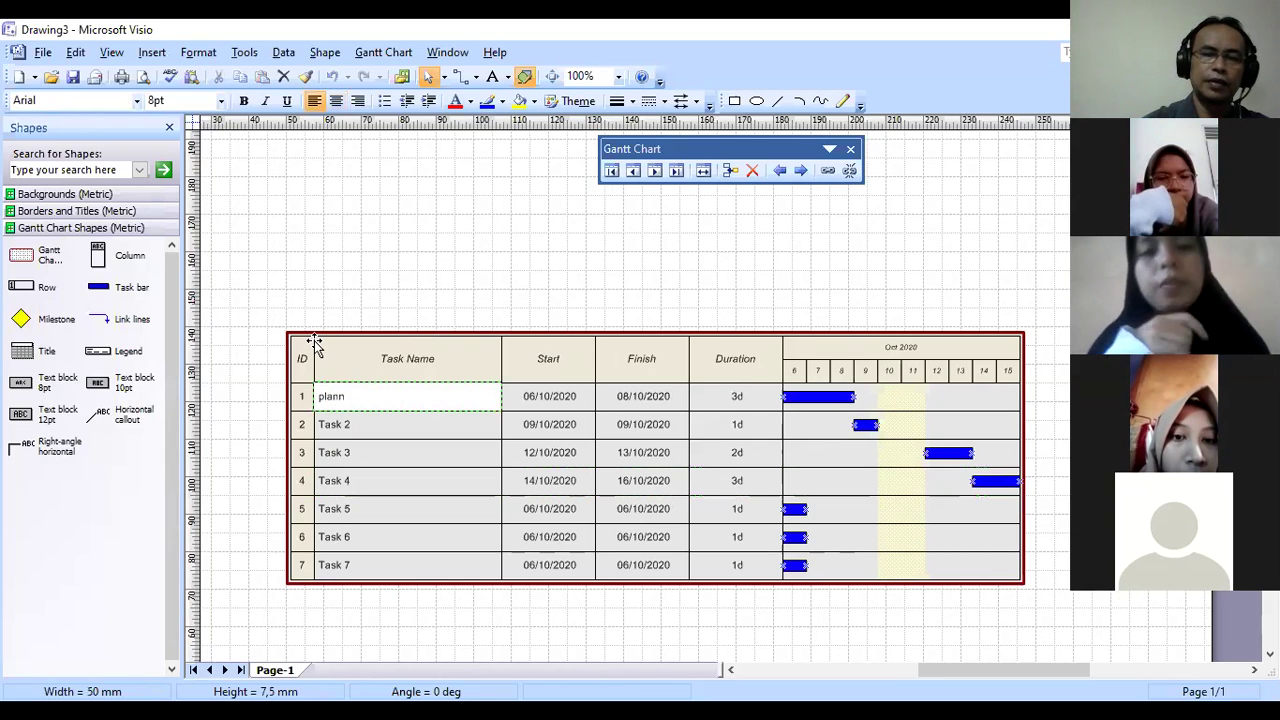
type("ing")
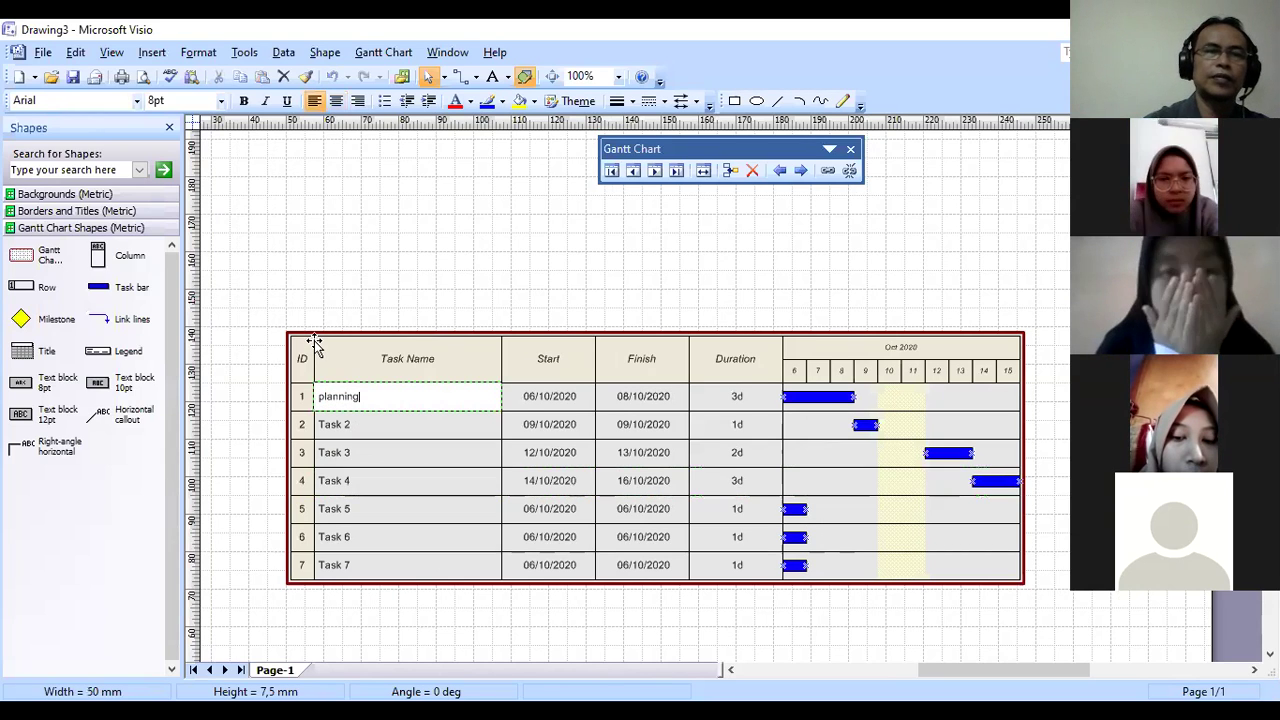
left_click(390, 428)
type("analisis")
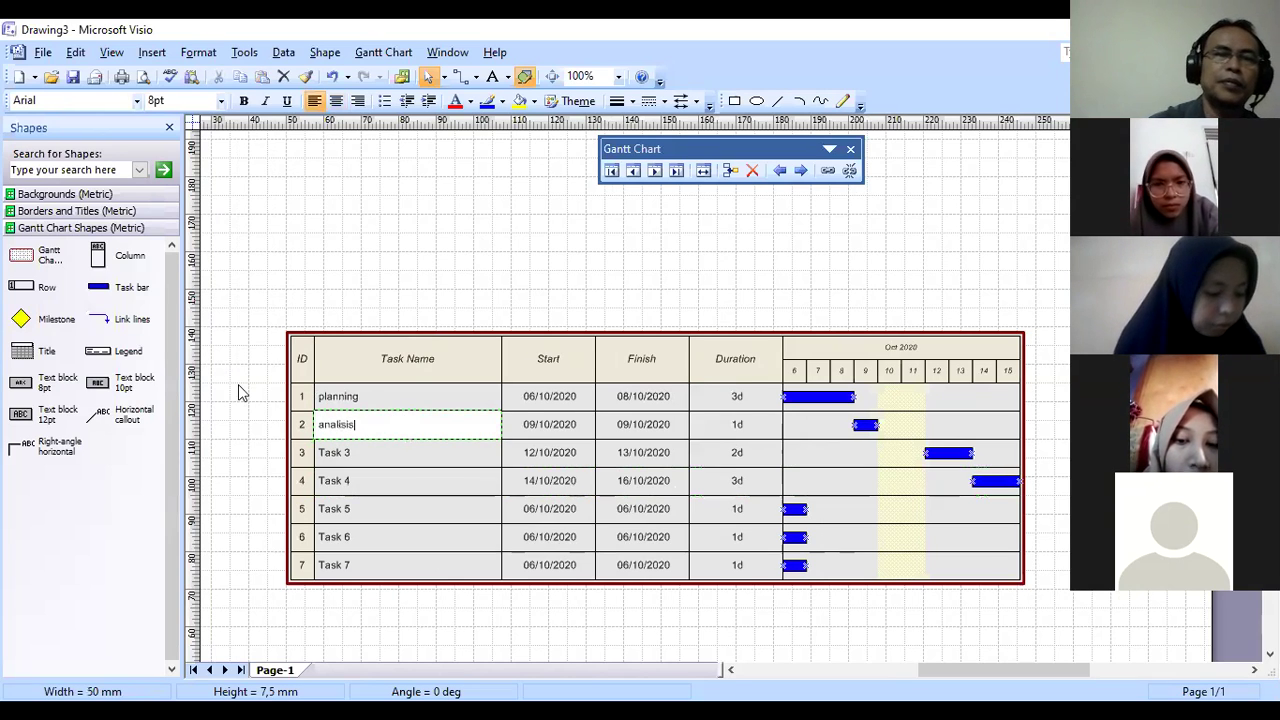
Step: Replace the name of Task 3 with "Beli material" and deselect the chart
left_click(346, 453)
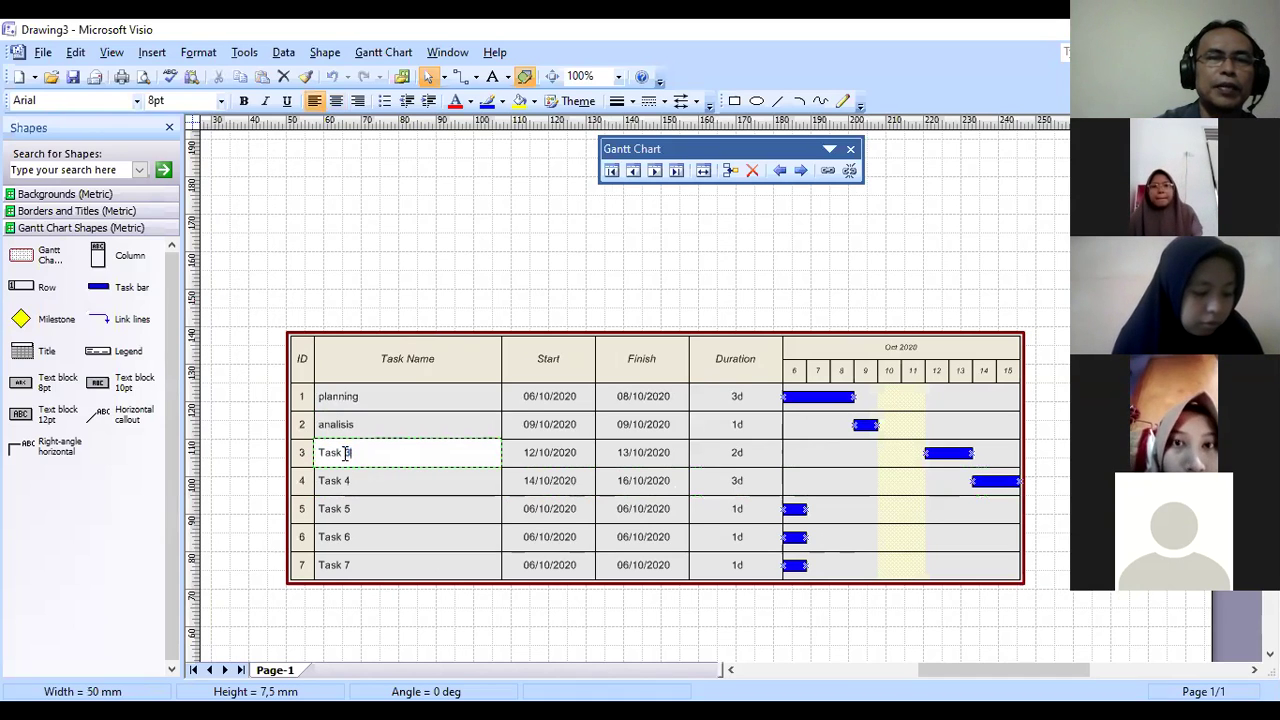
type("a")
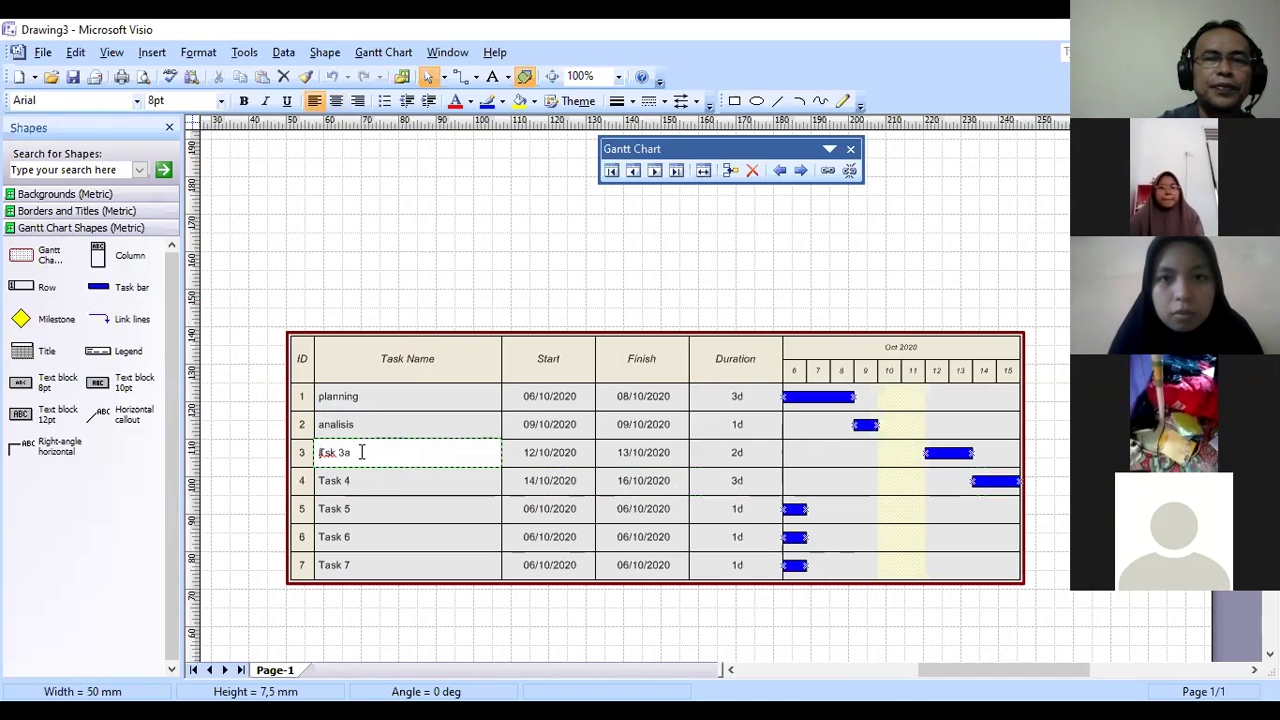
left_click_drag(352, 453, 298, 453)
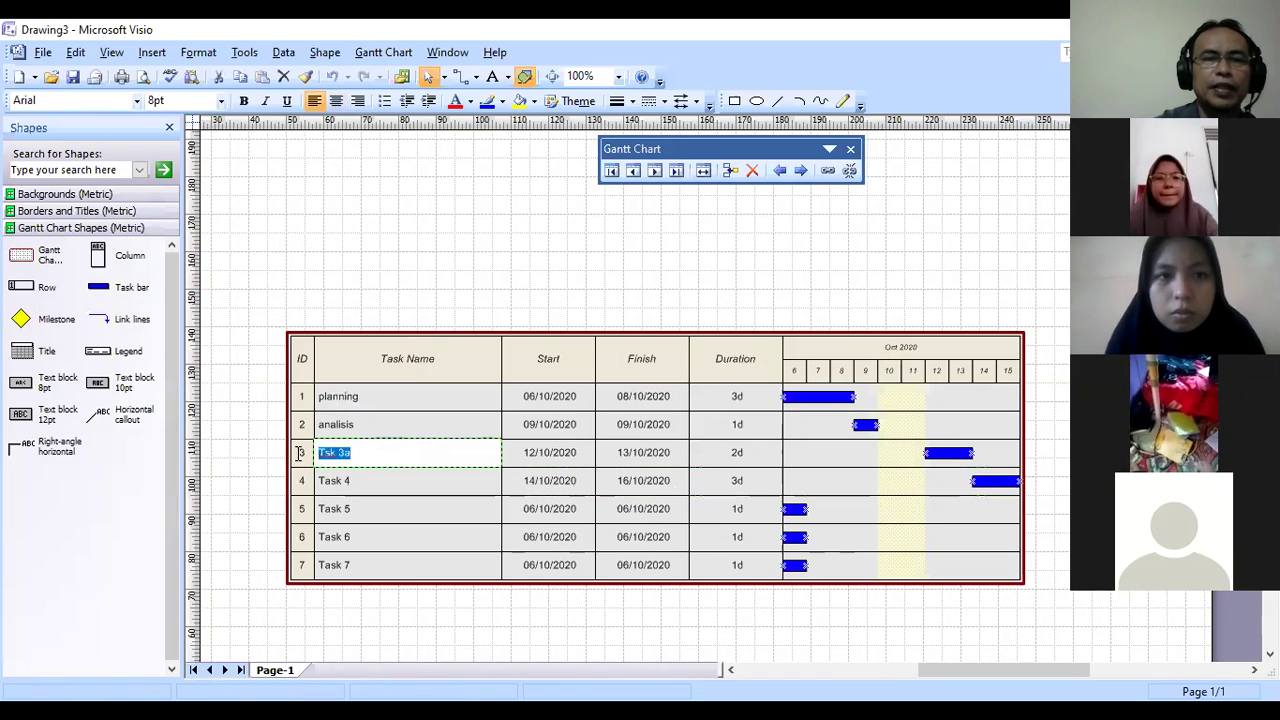
key("BackSpace")
type("beli ma")
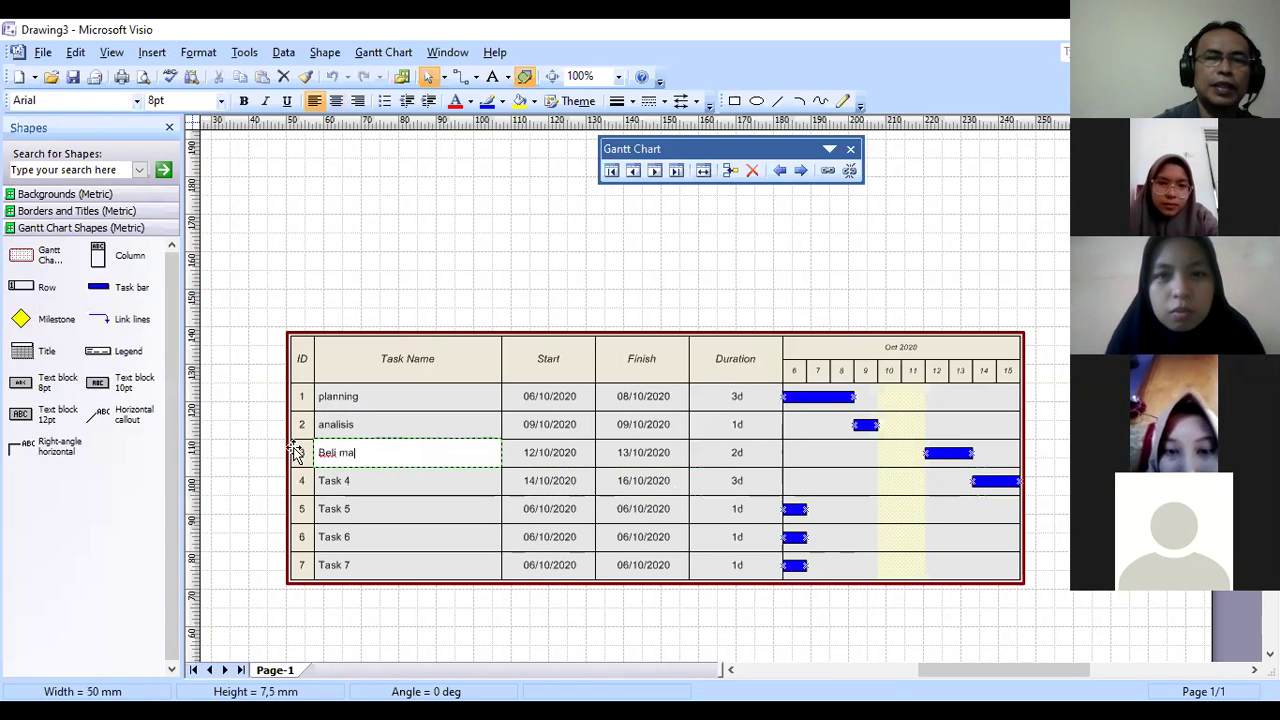
type("terial")
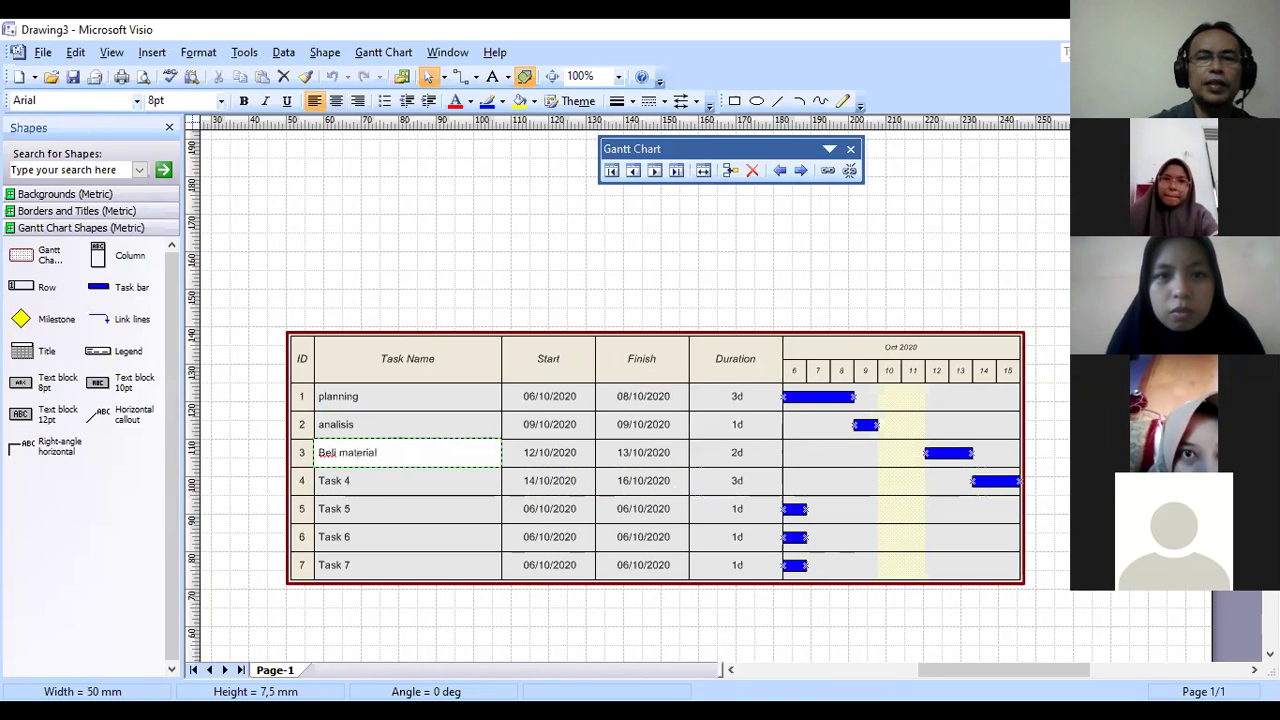
left_click(952, 632)
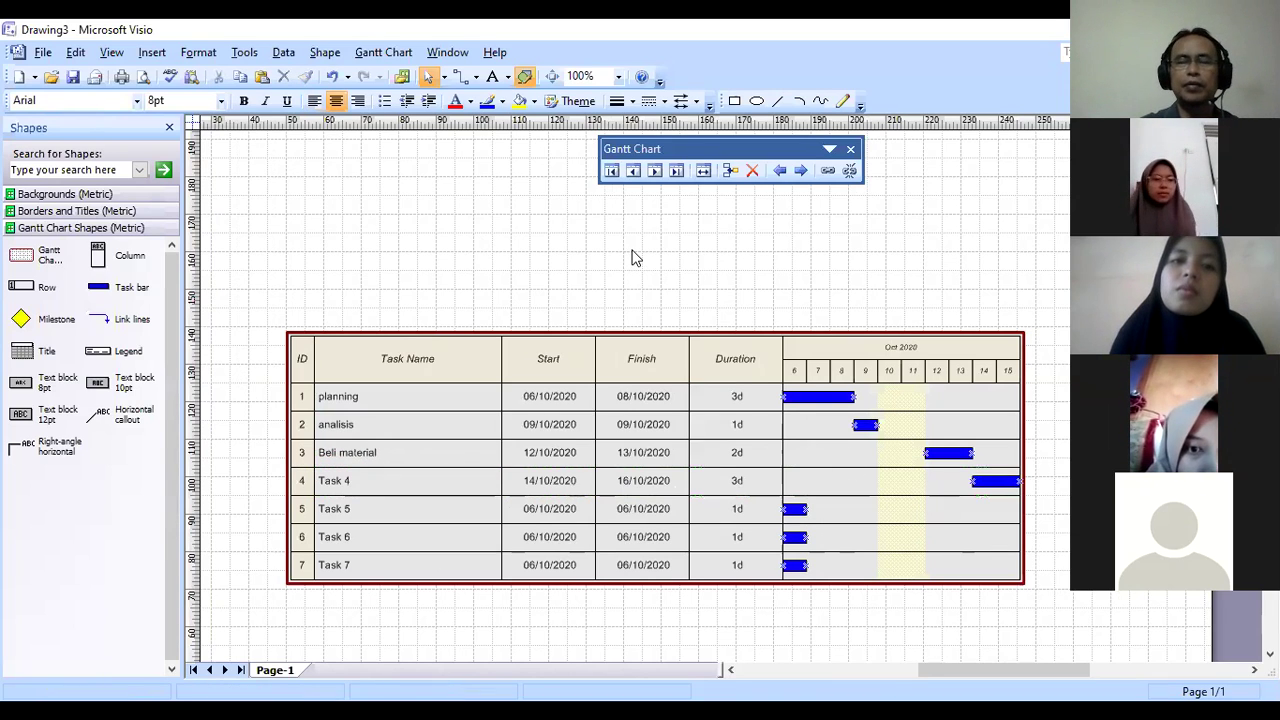